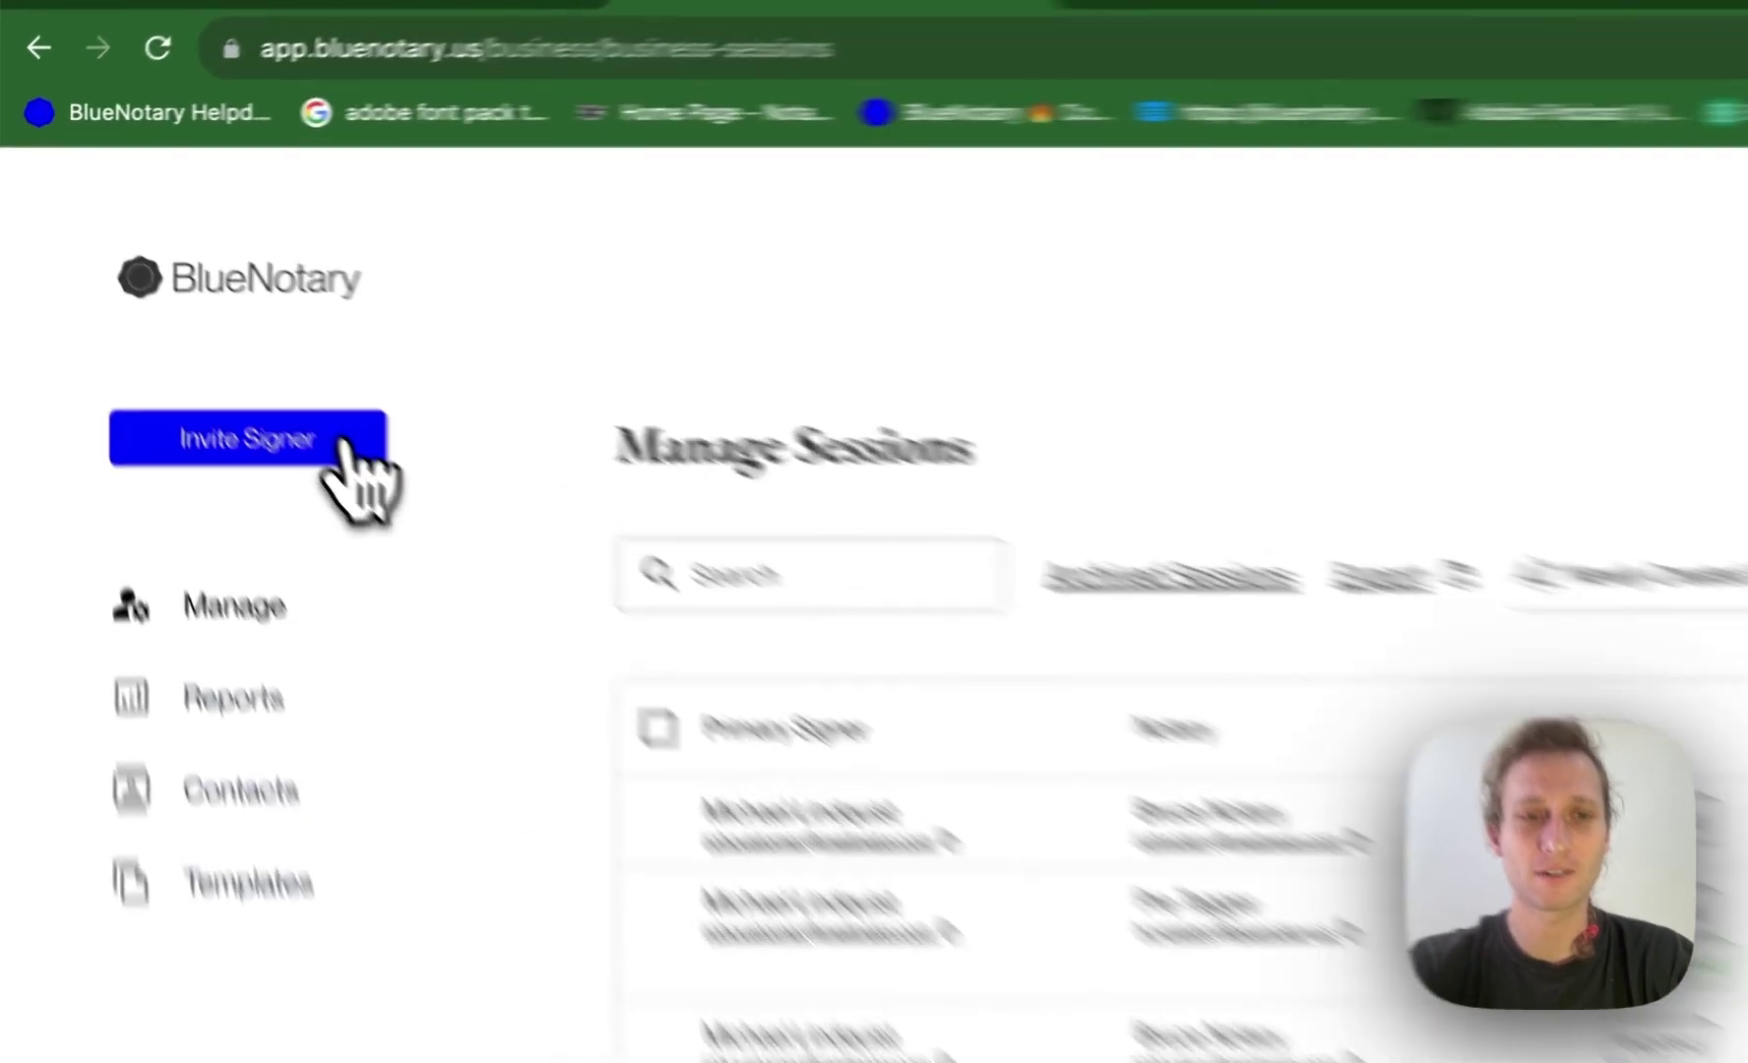
Choose Invite Signer in the sidebar to start a new signing session
left_click(224, 334)
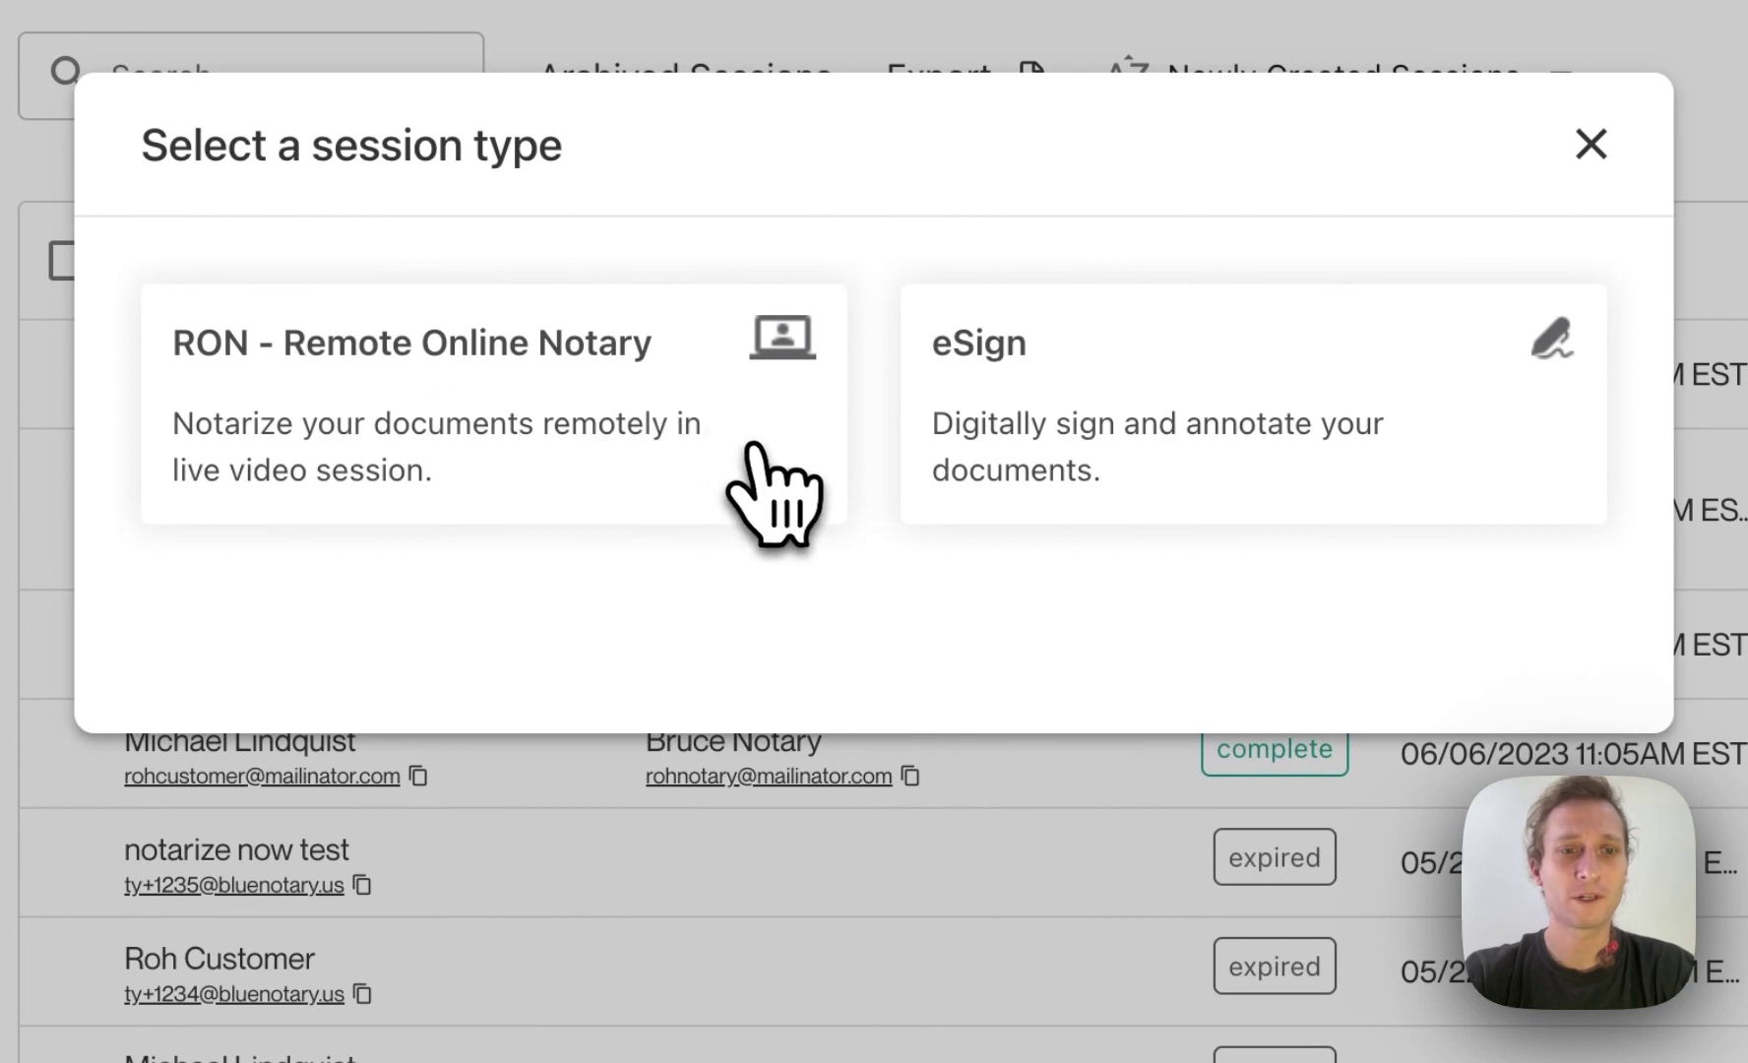
Pick a RON session, try adding a Skip-flow signer then remove it, and browse Contacts
left_click(676, 391)
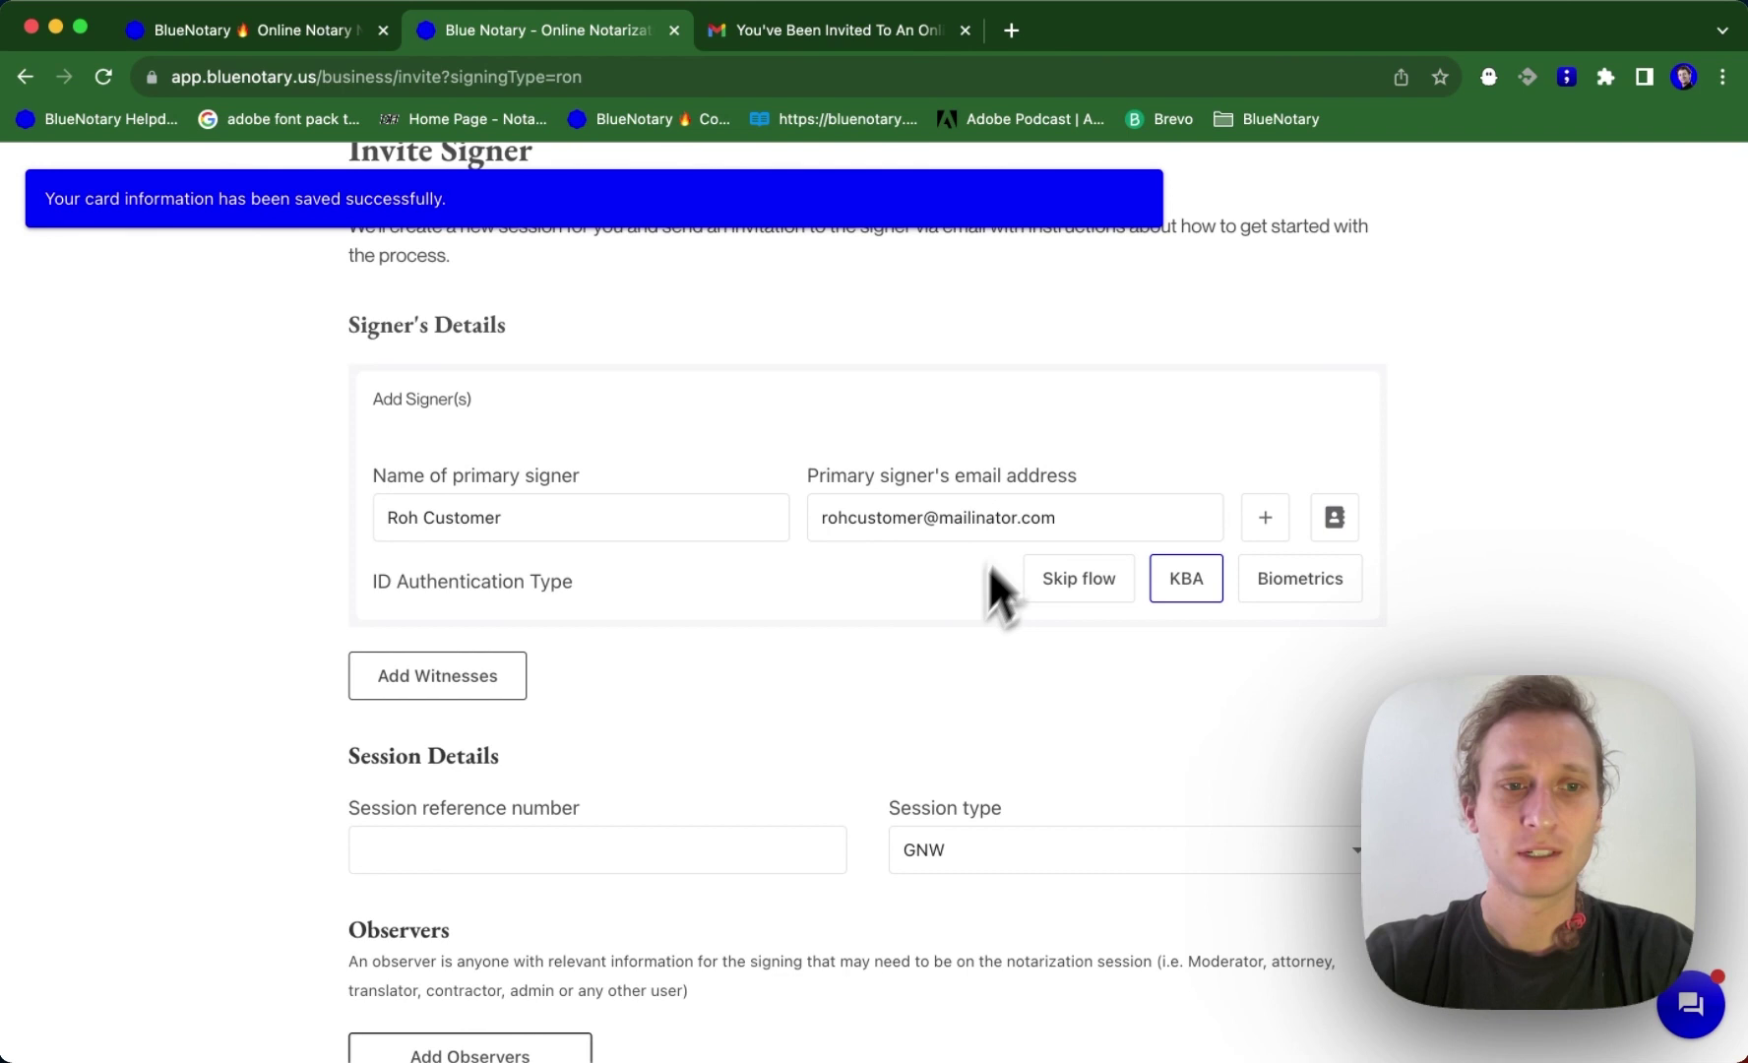
scroll(947, 639, "down", 1)
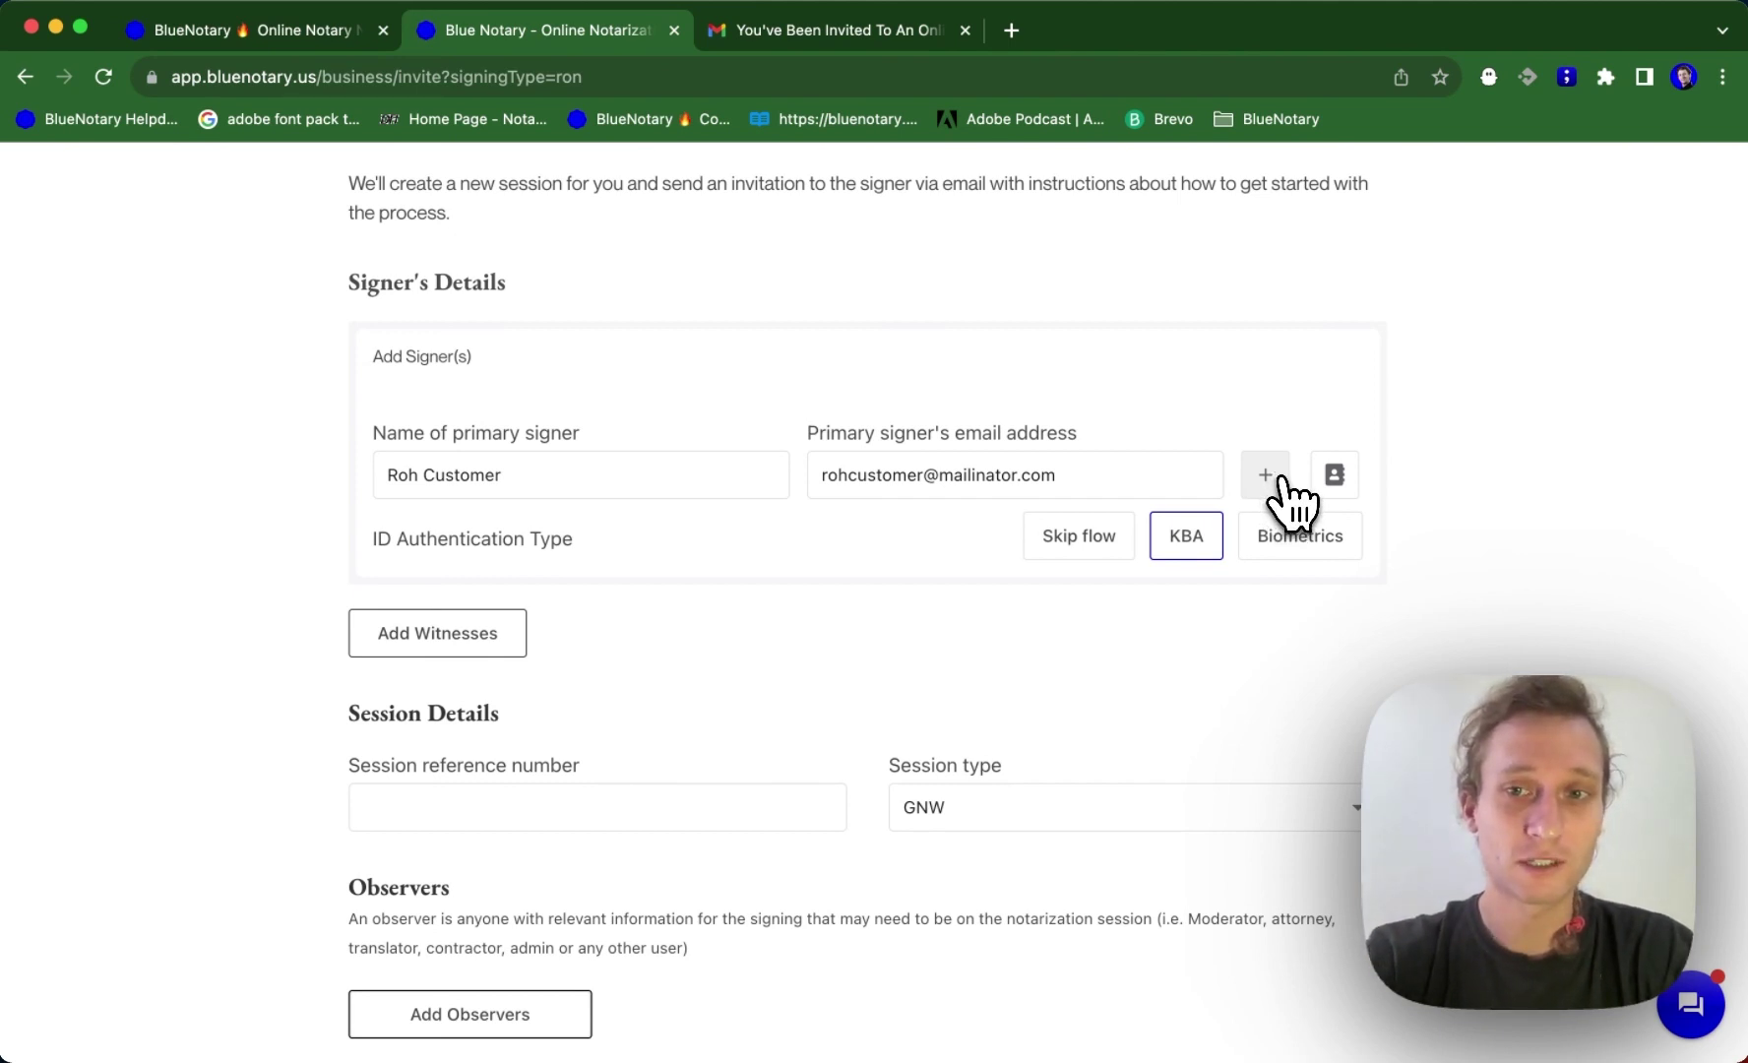
left_click(1270, 476)
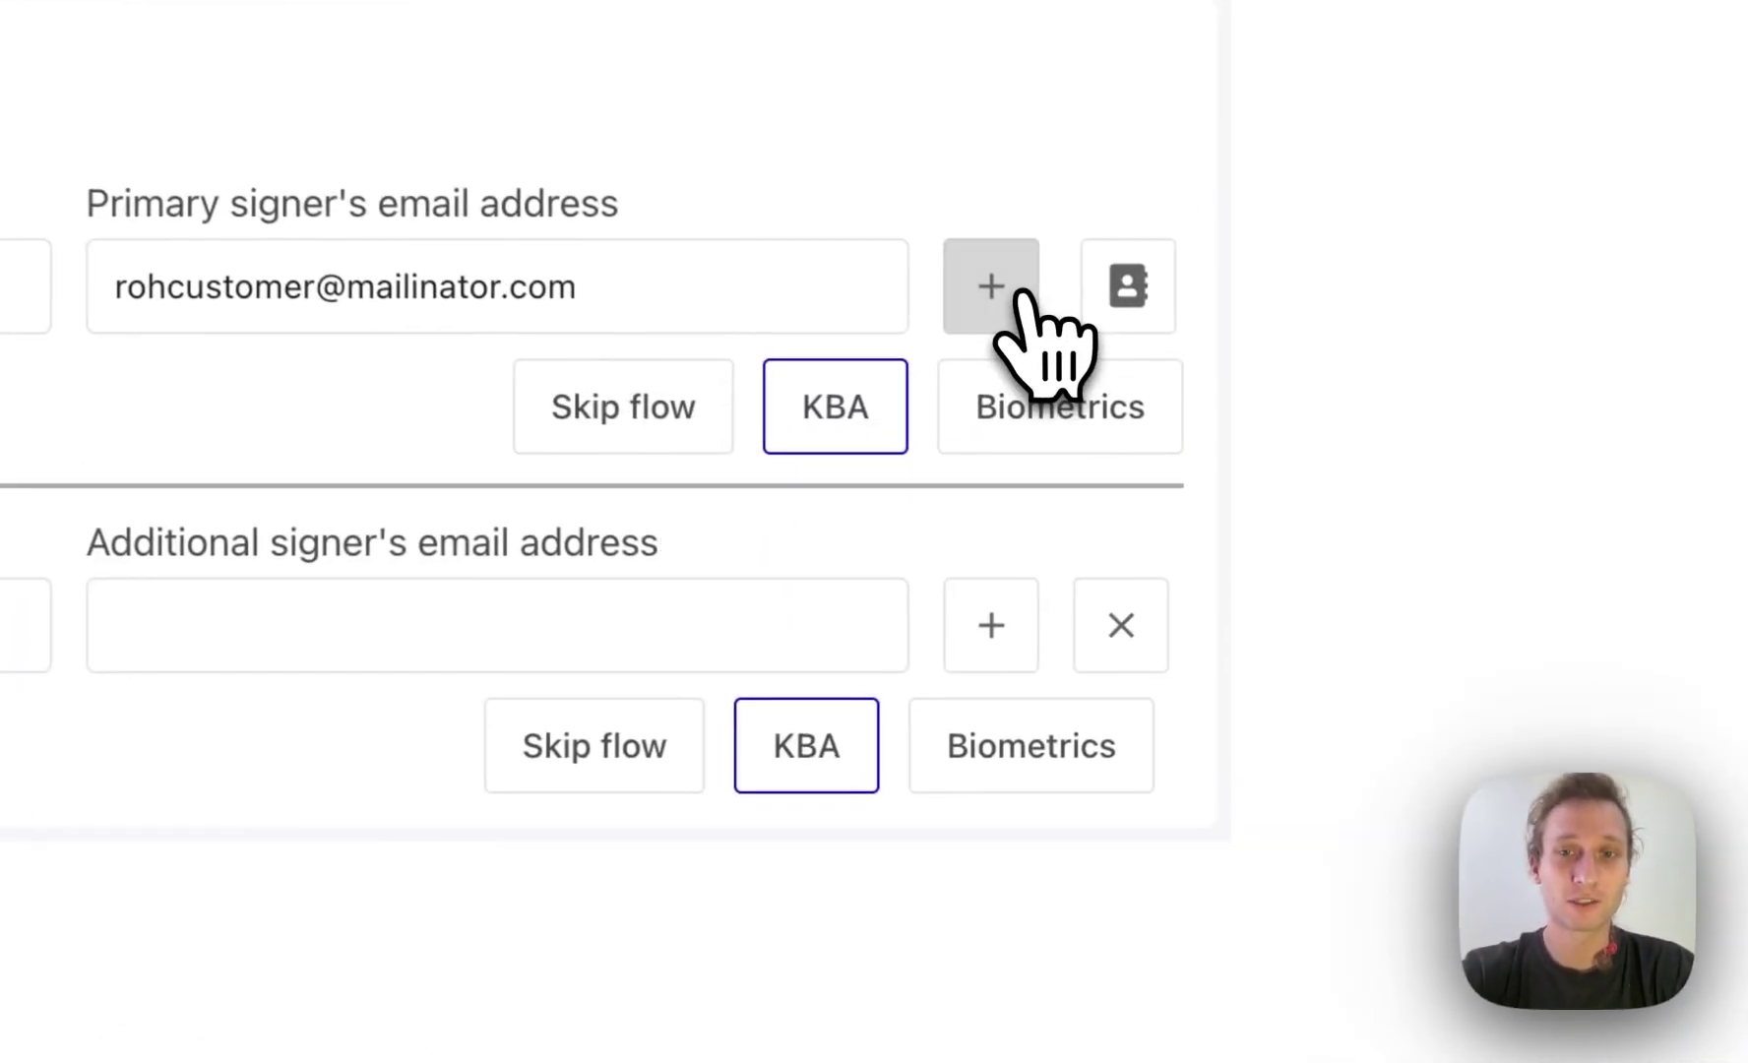
left_click(596, 758)
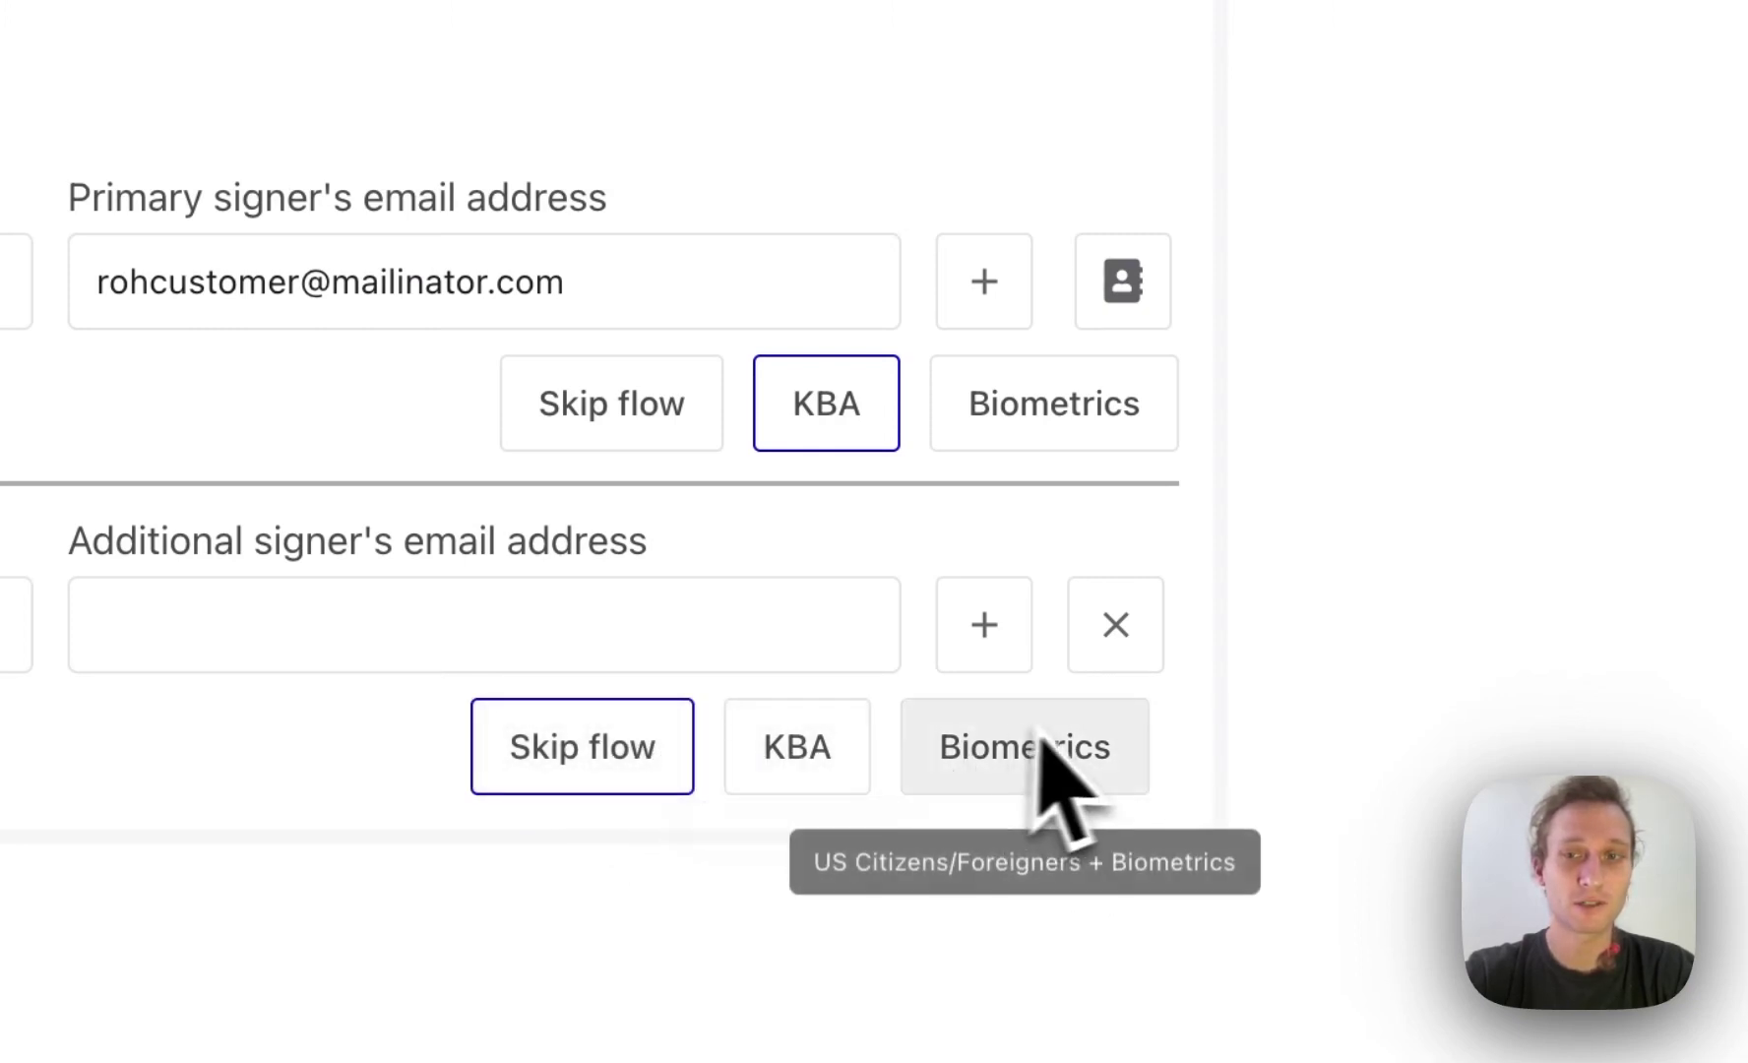
left_click(1132, 616)
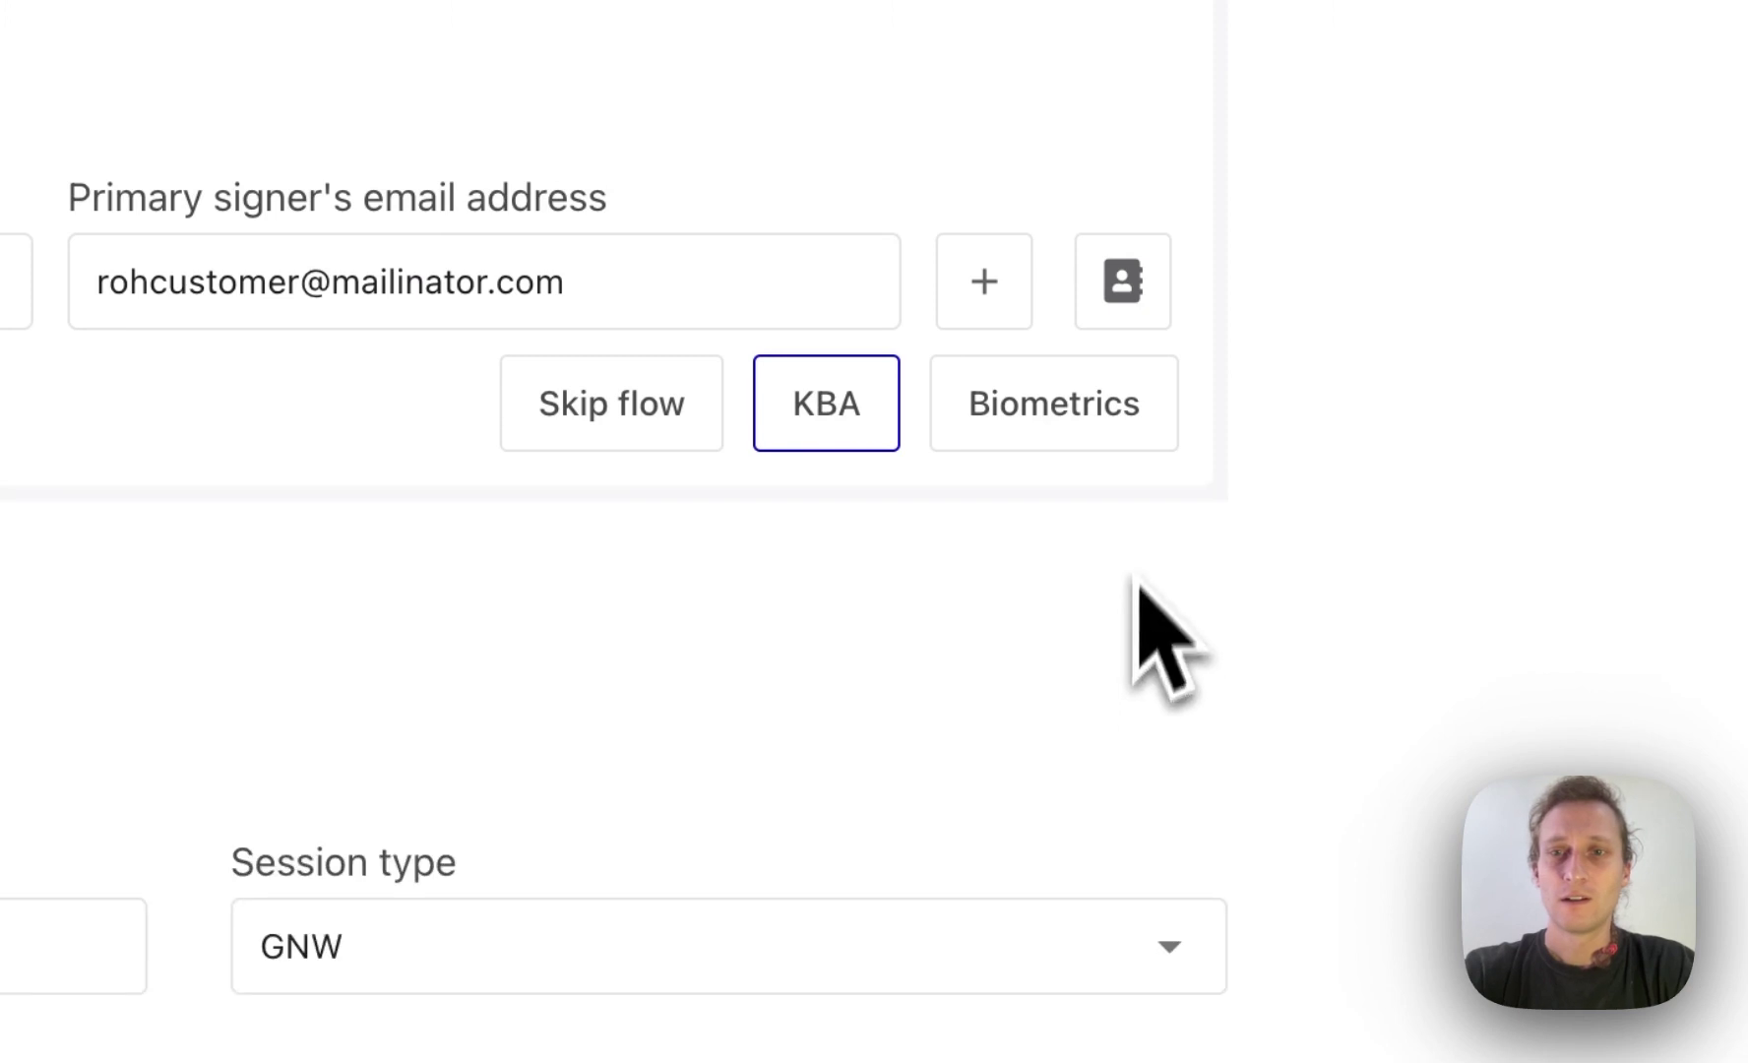
left_click(1132, 285)
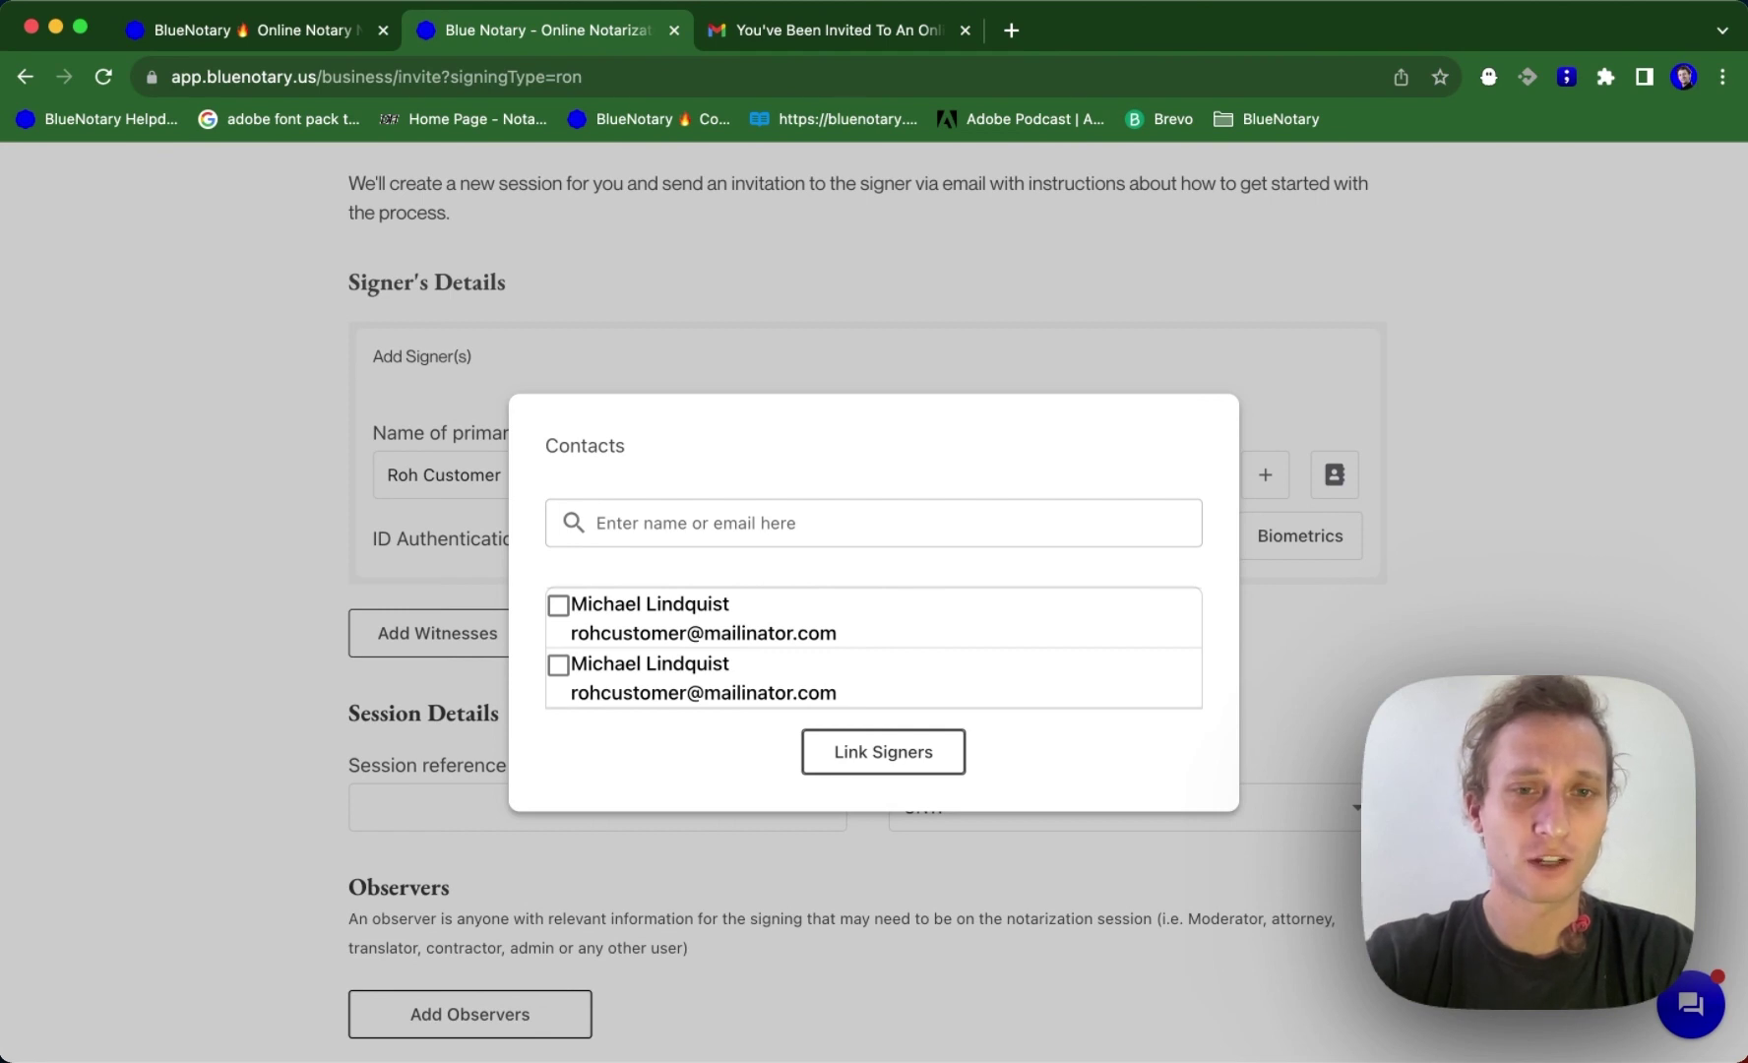
left_click(1444, 670)
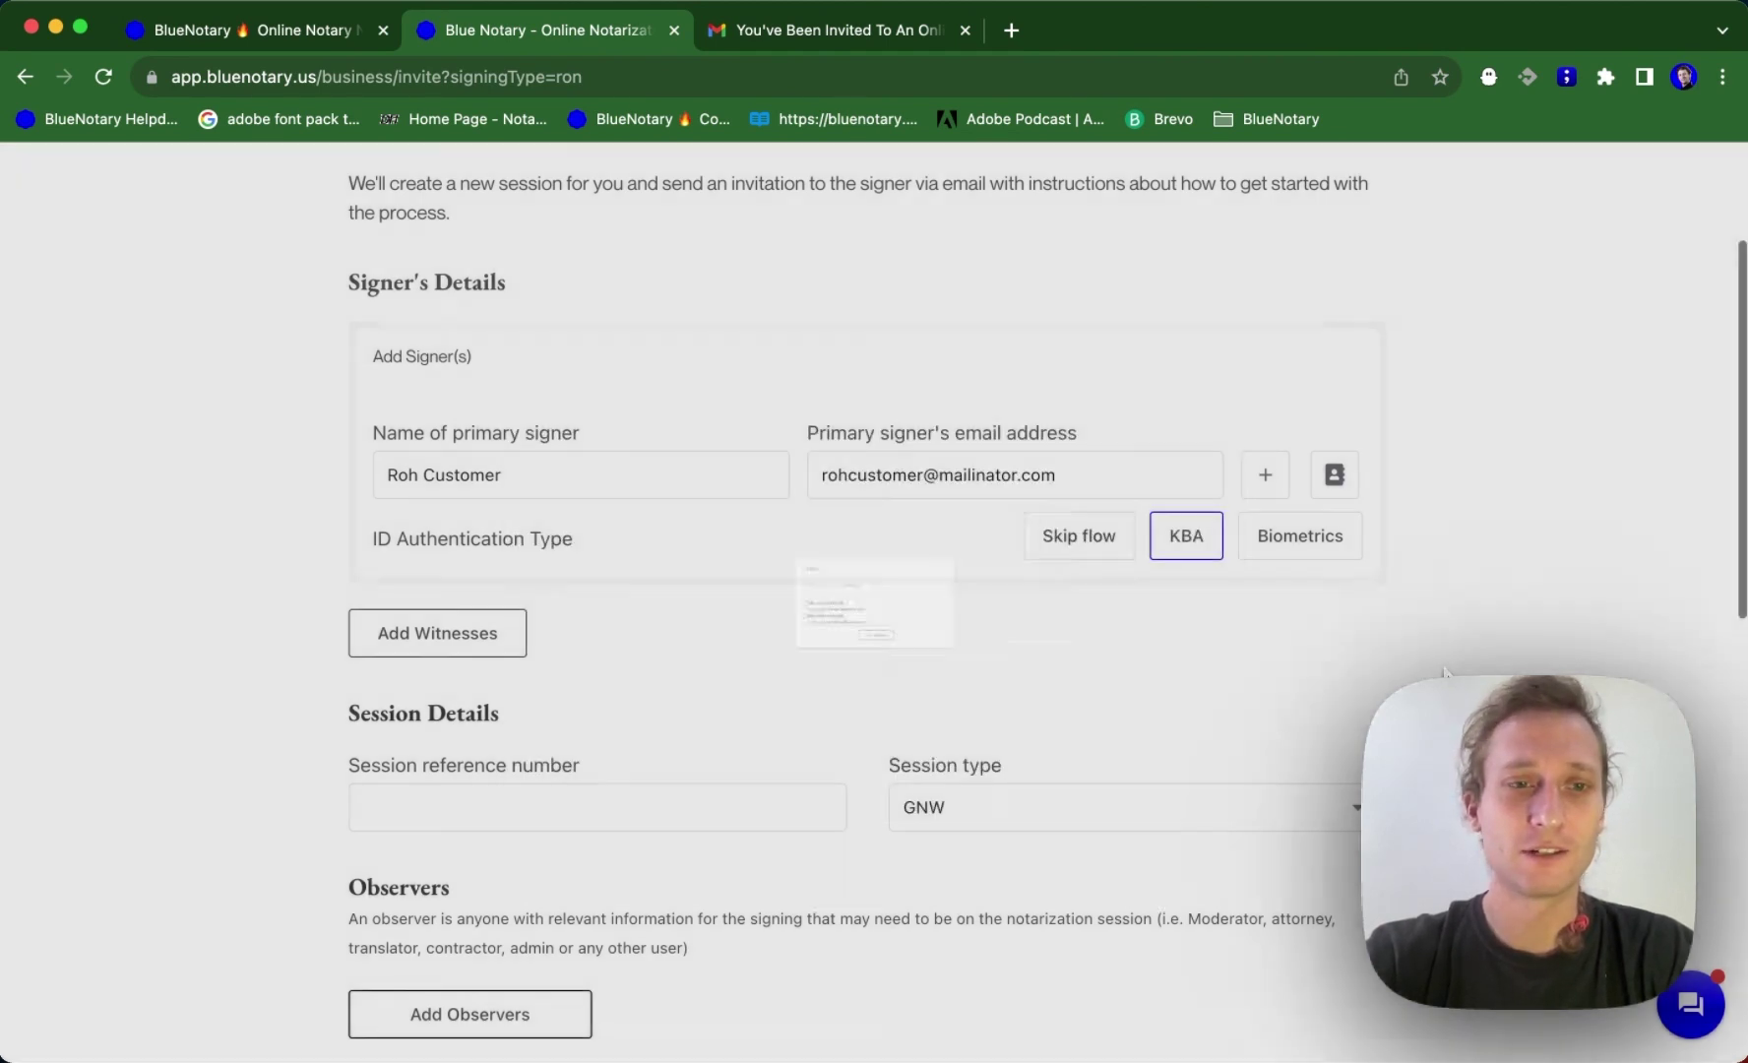
scroll(1004, 583, "down", 3)
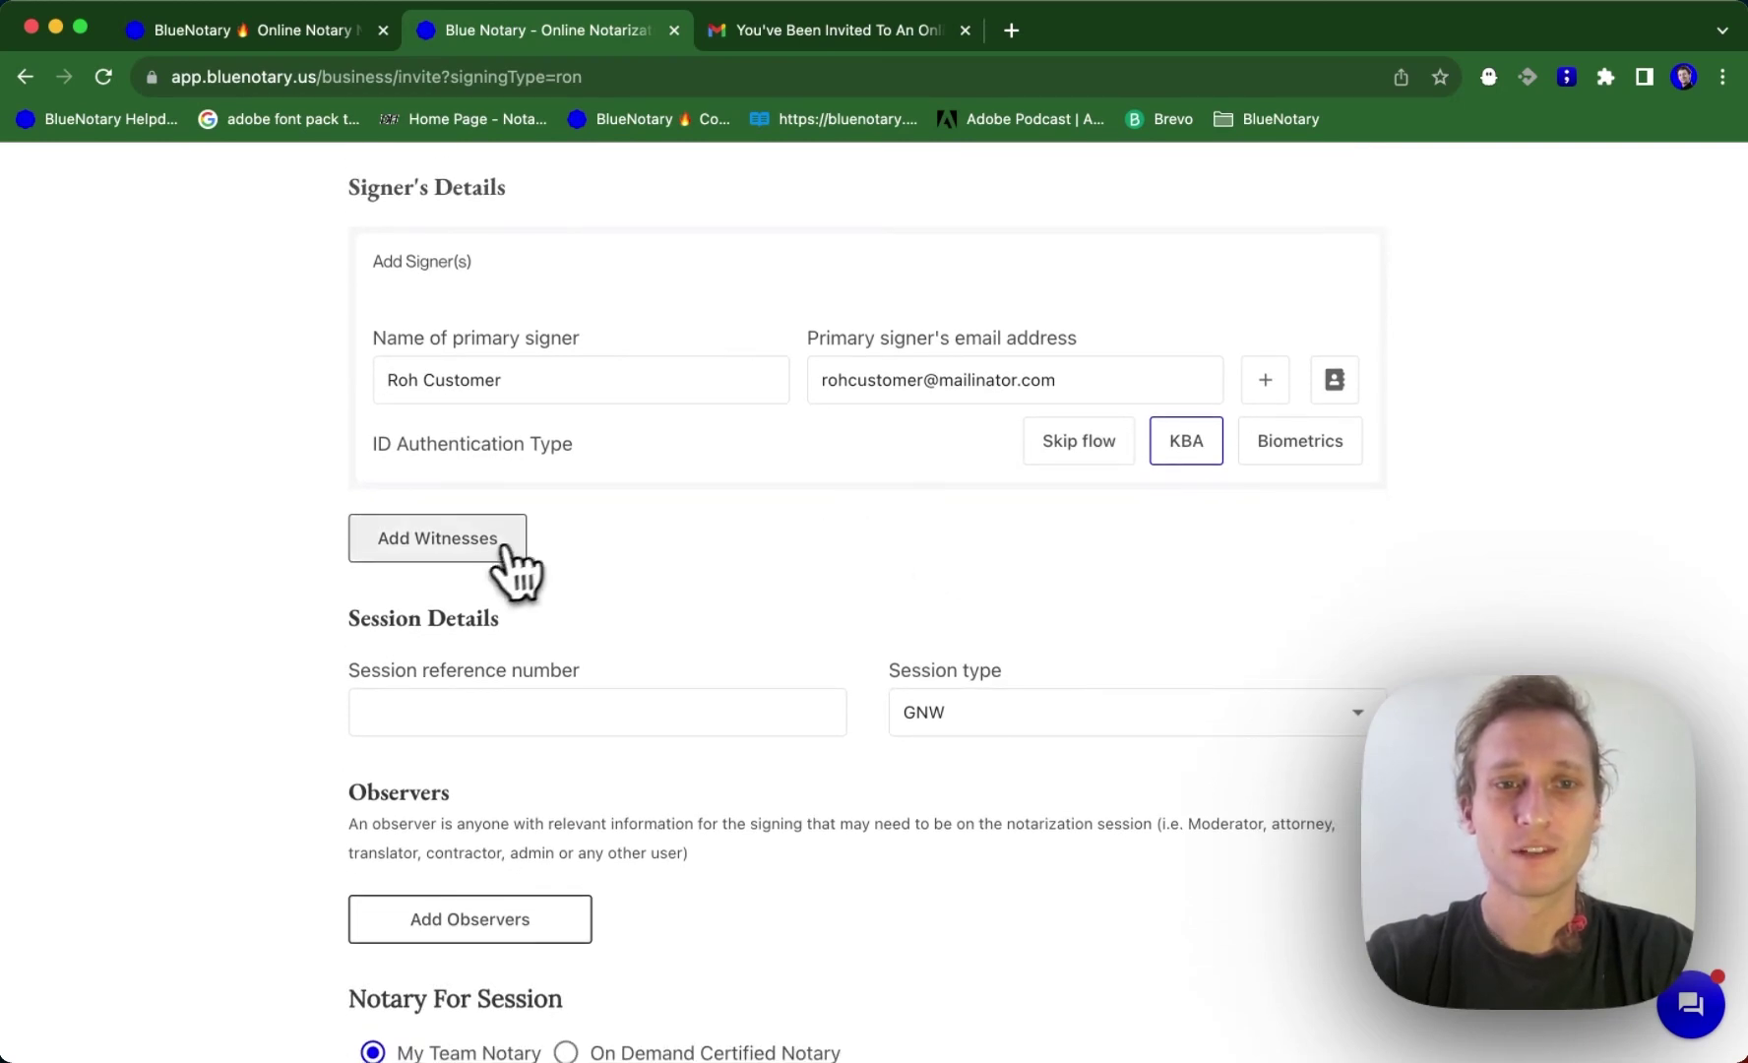
left_click(495, 547)
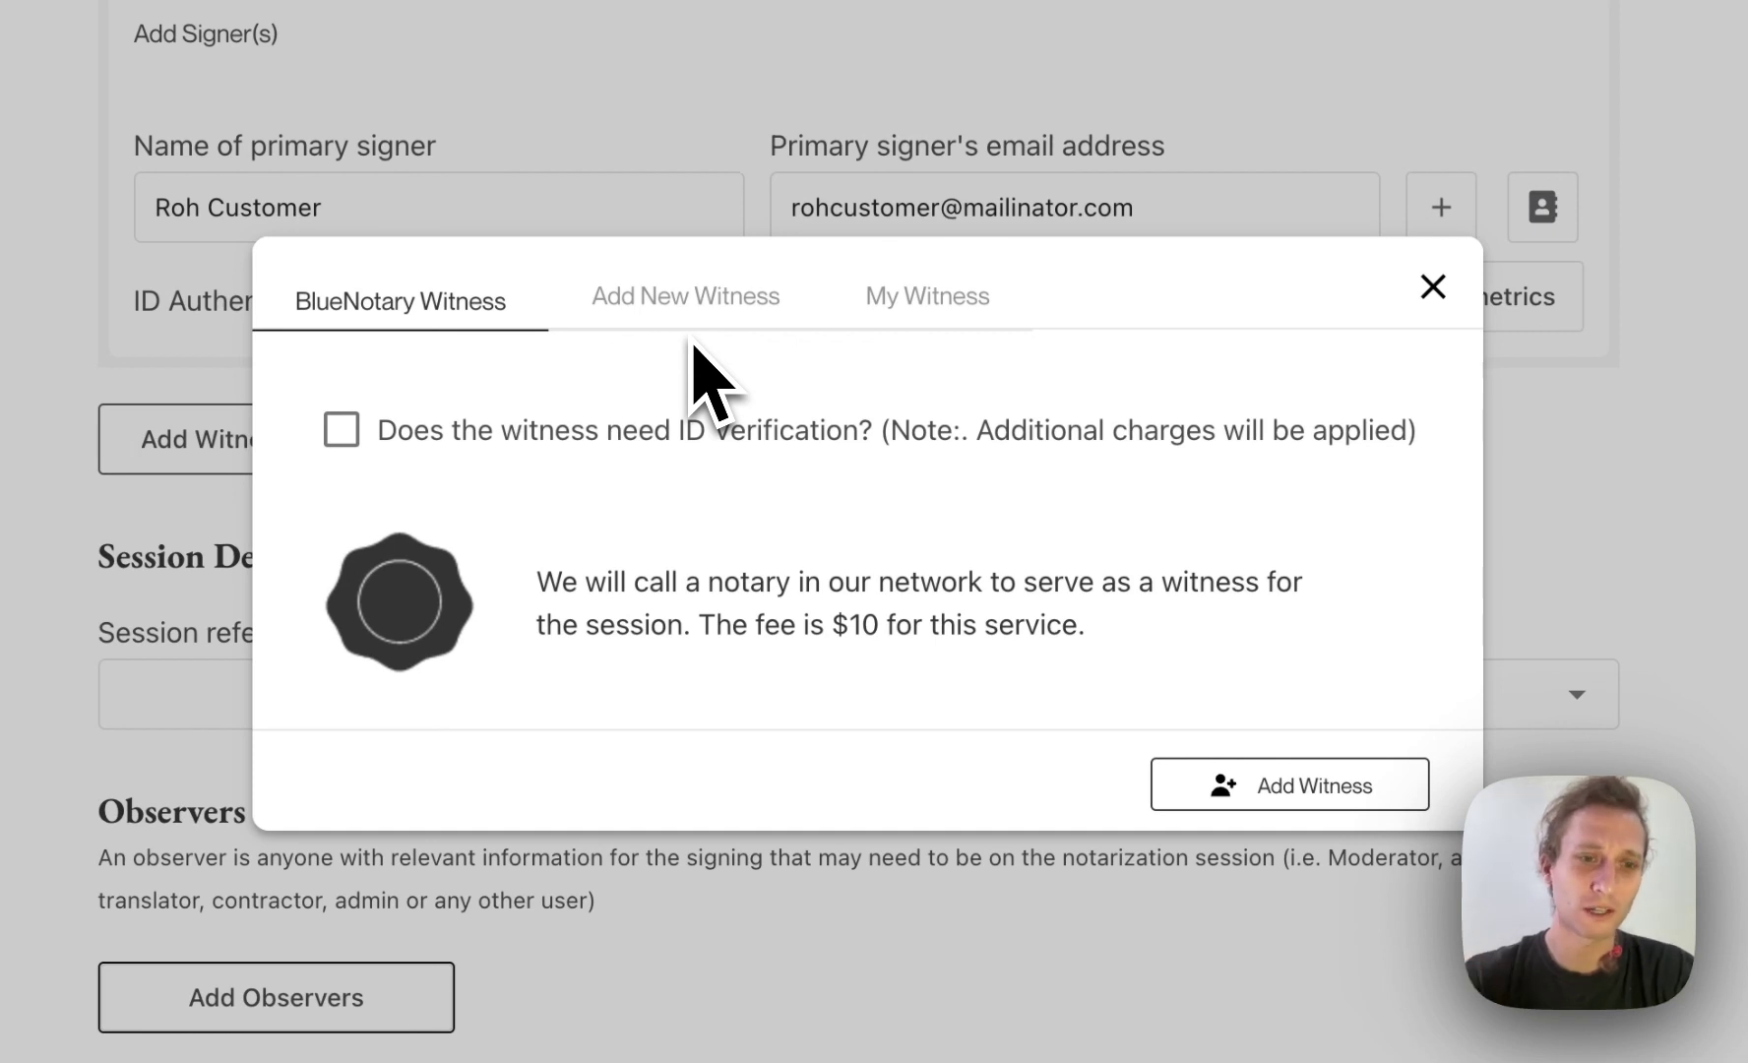
left_click(726, 295)
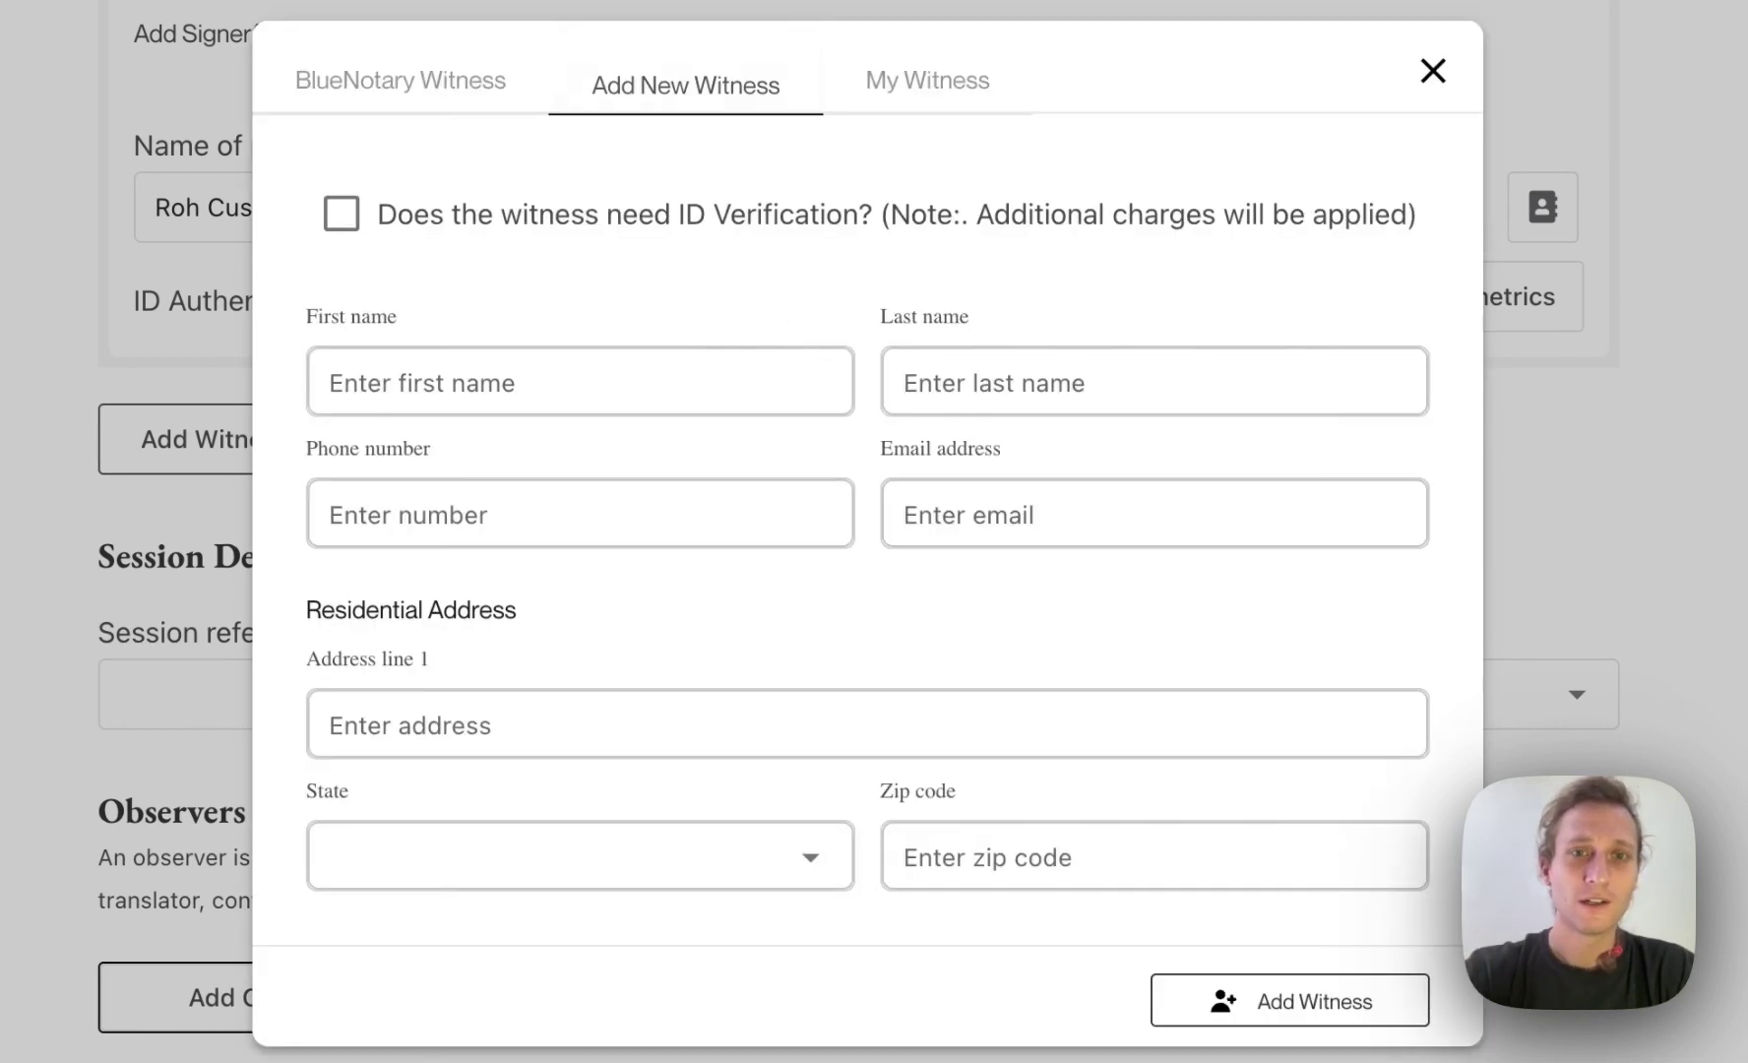
left_click(640, 404)
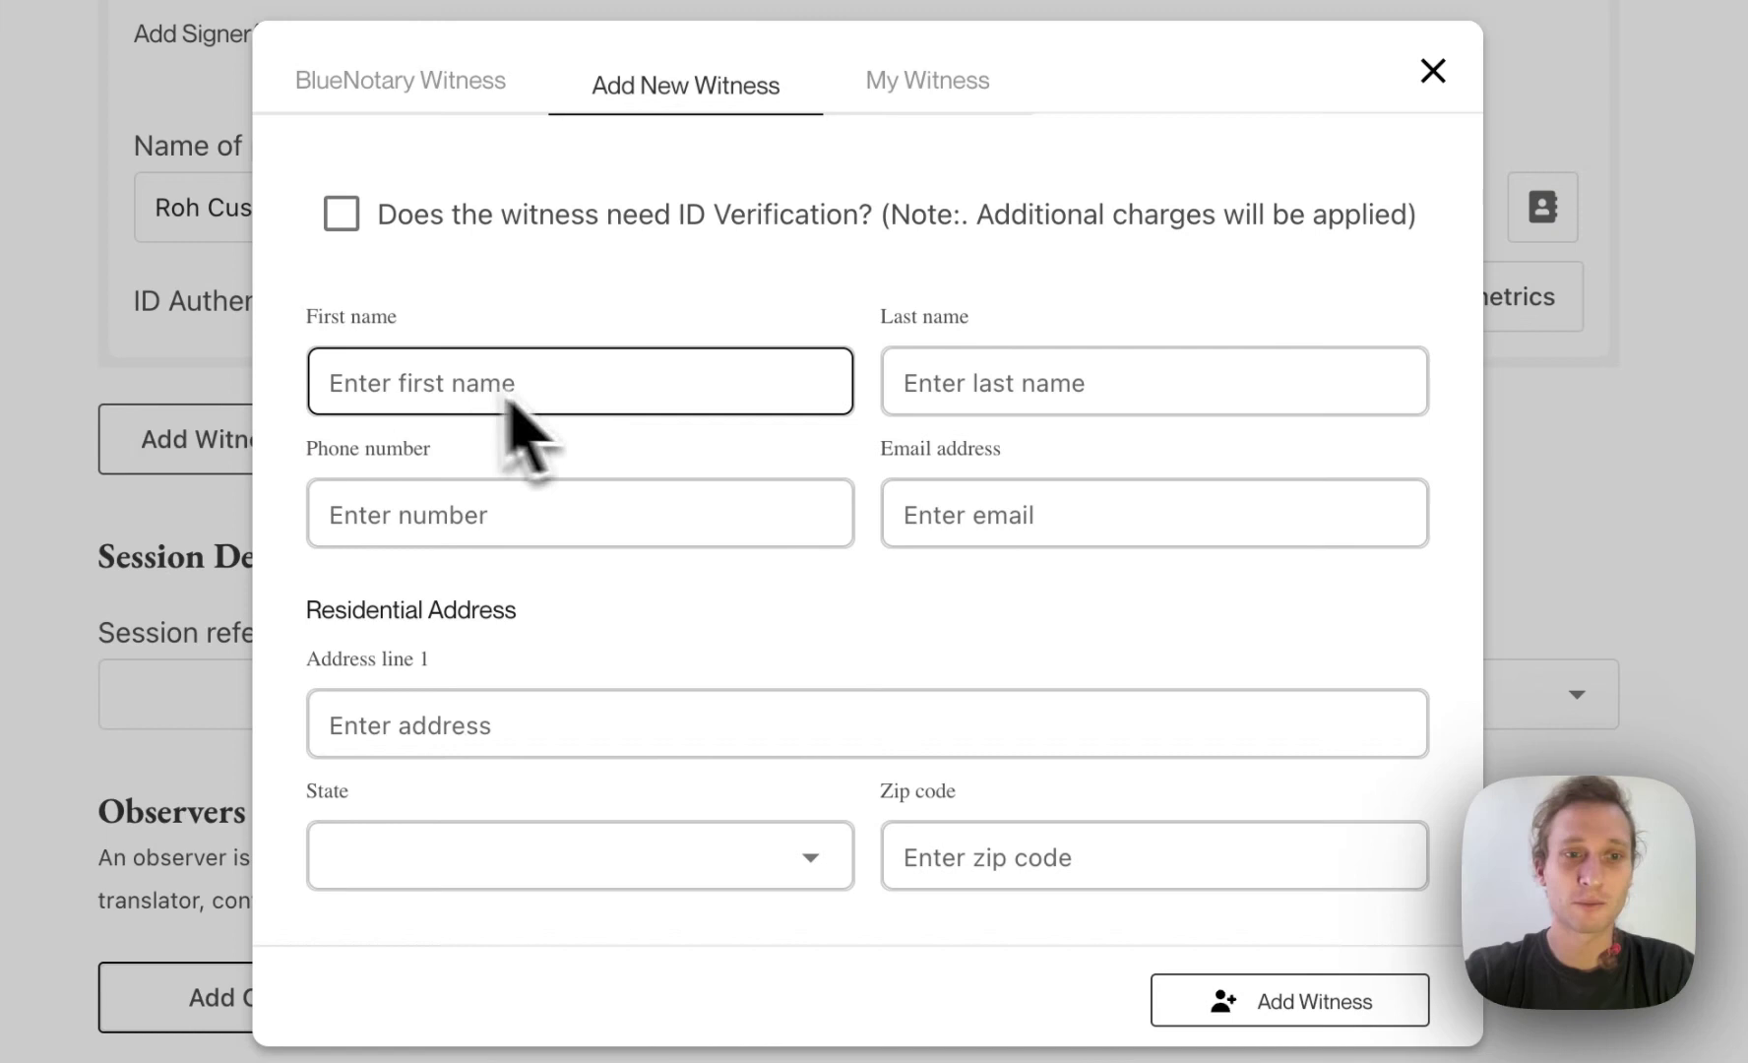
left_click(1105, 441)
left_click(815, 376)
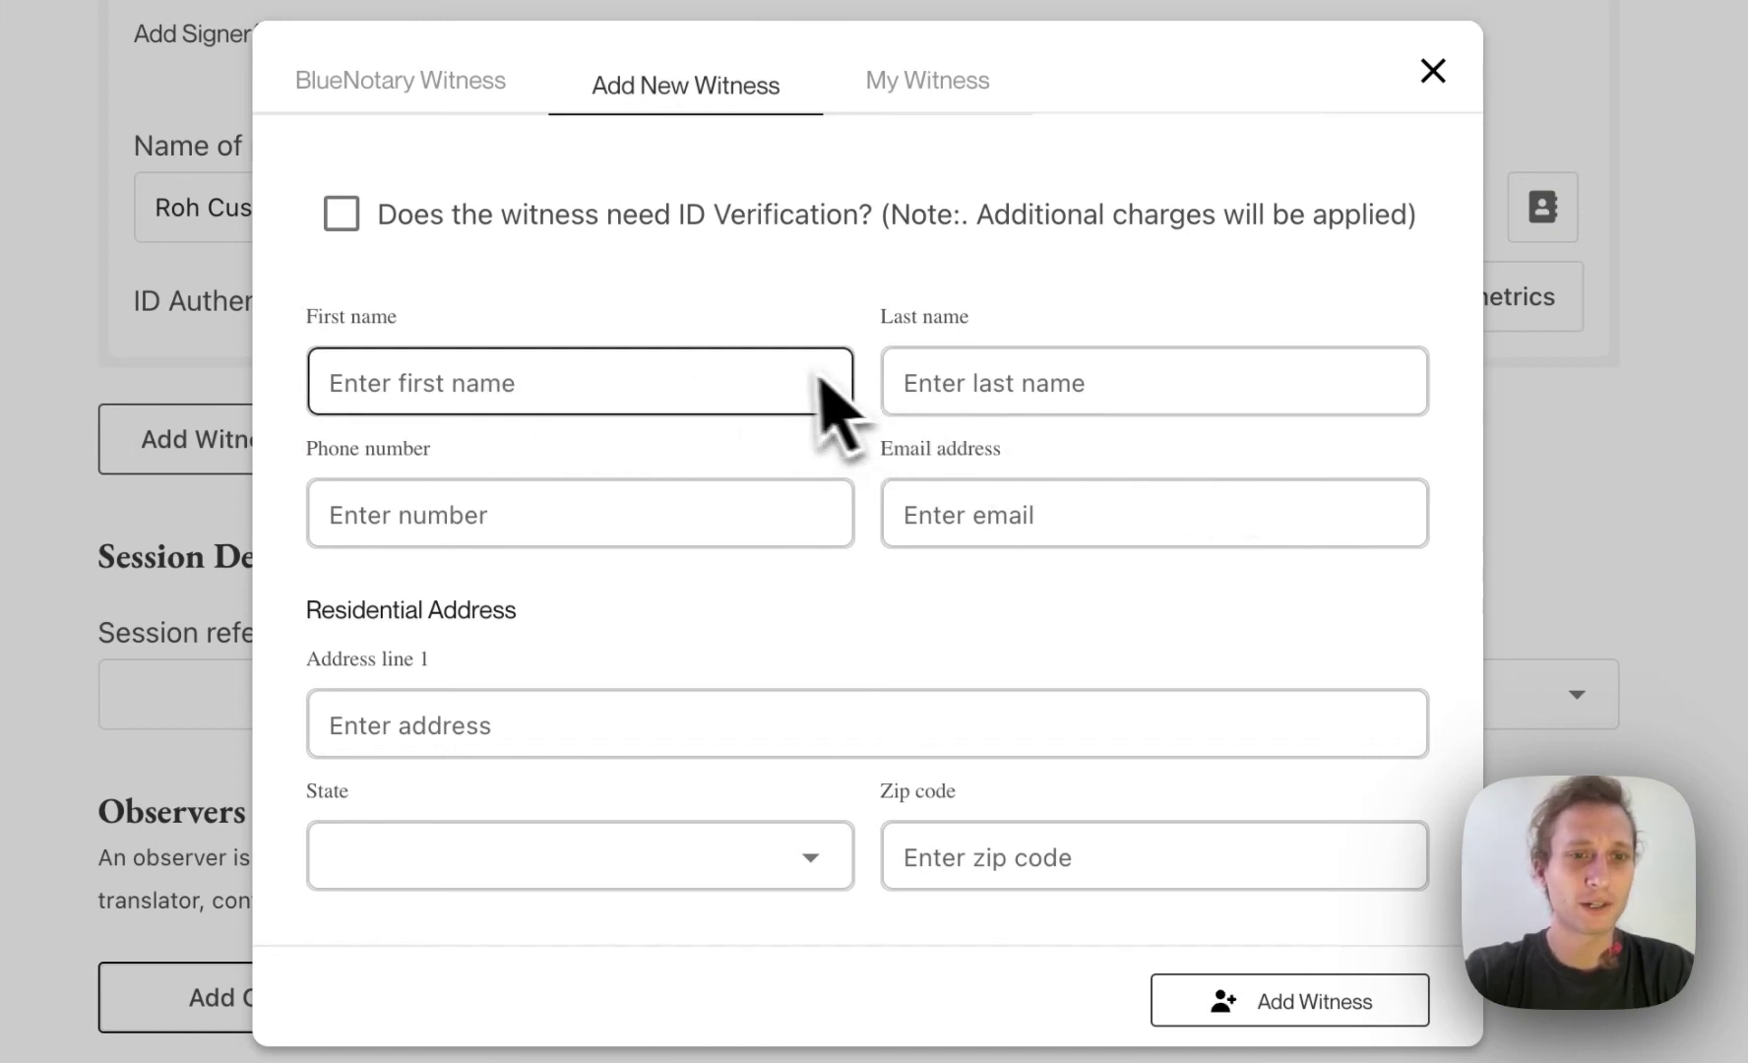
left_click(1076, 499)
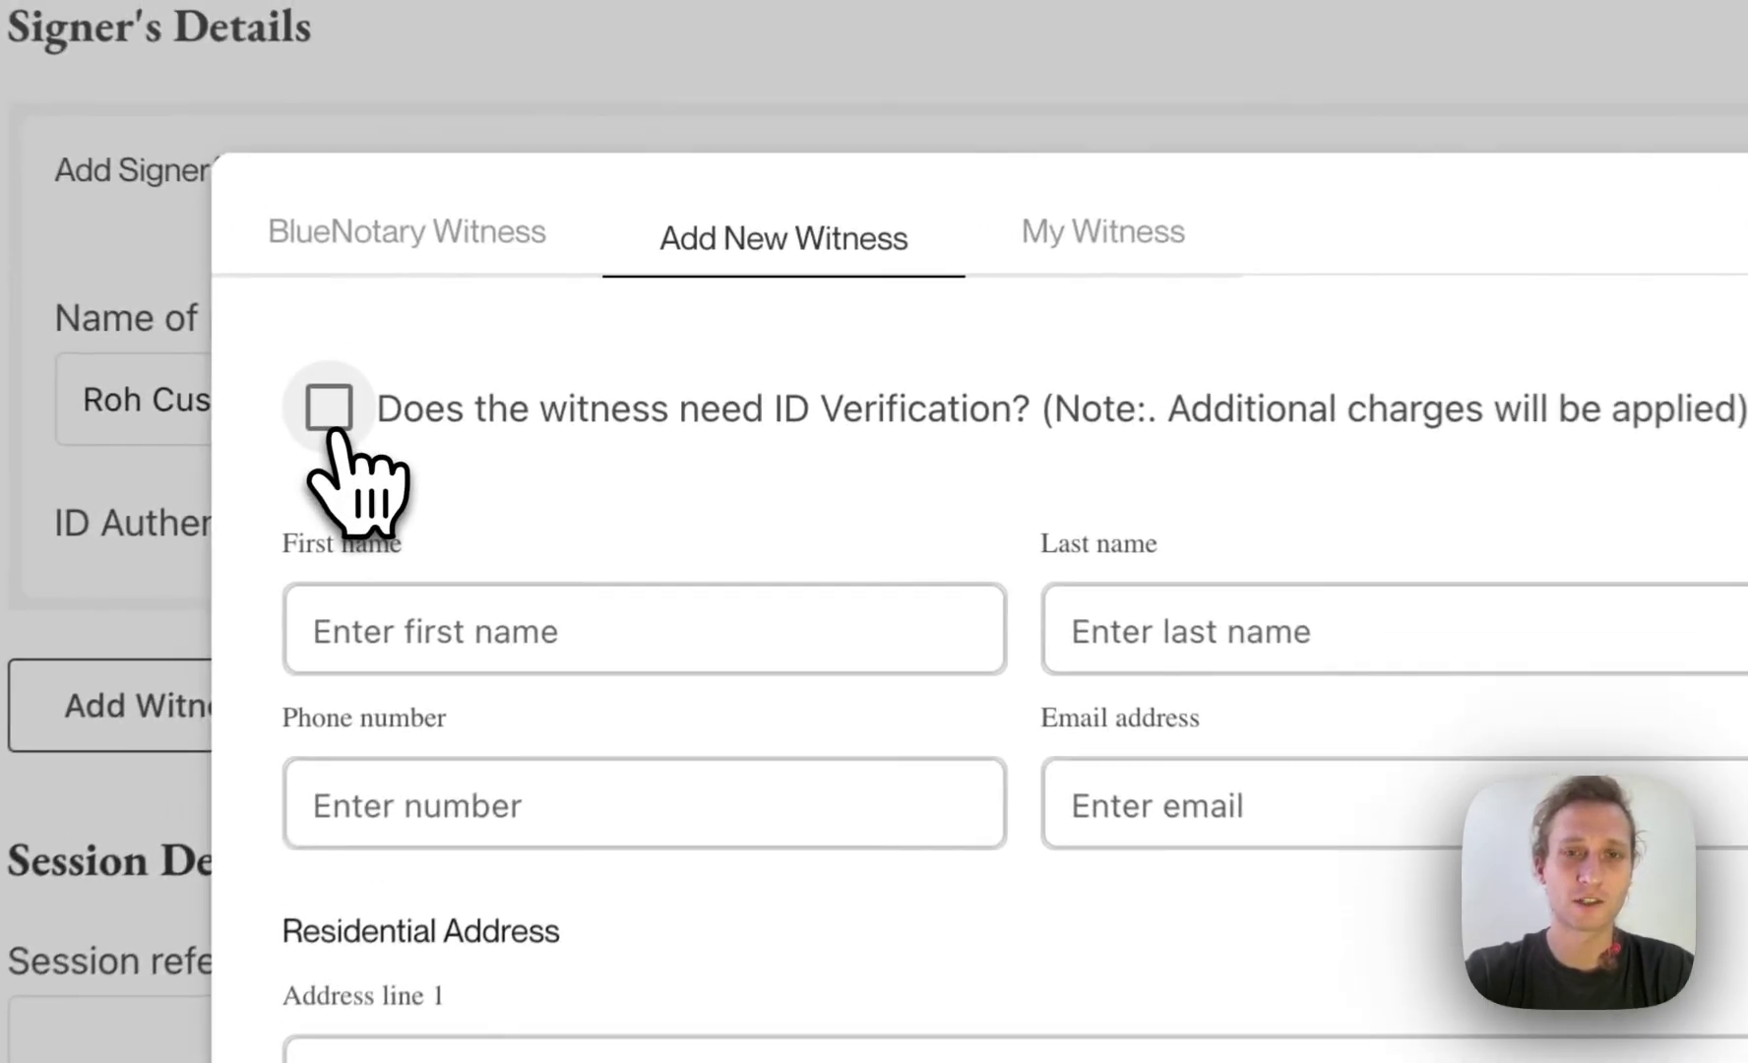
left_click(343, 229)
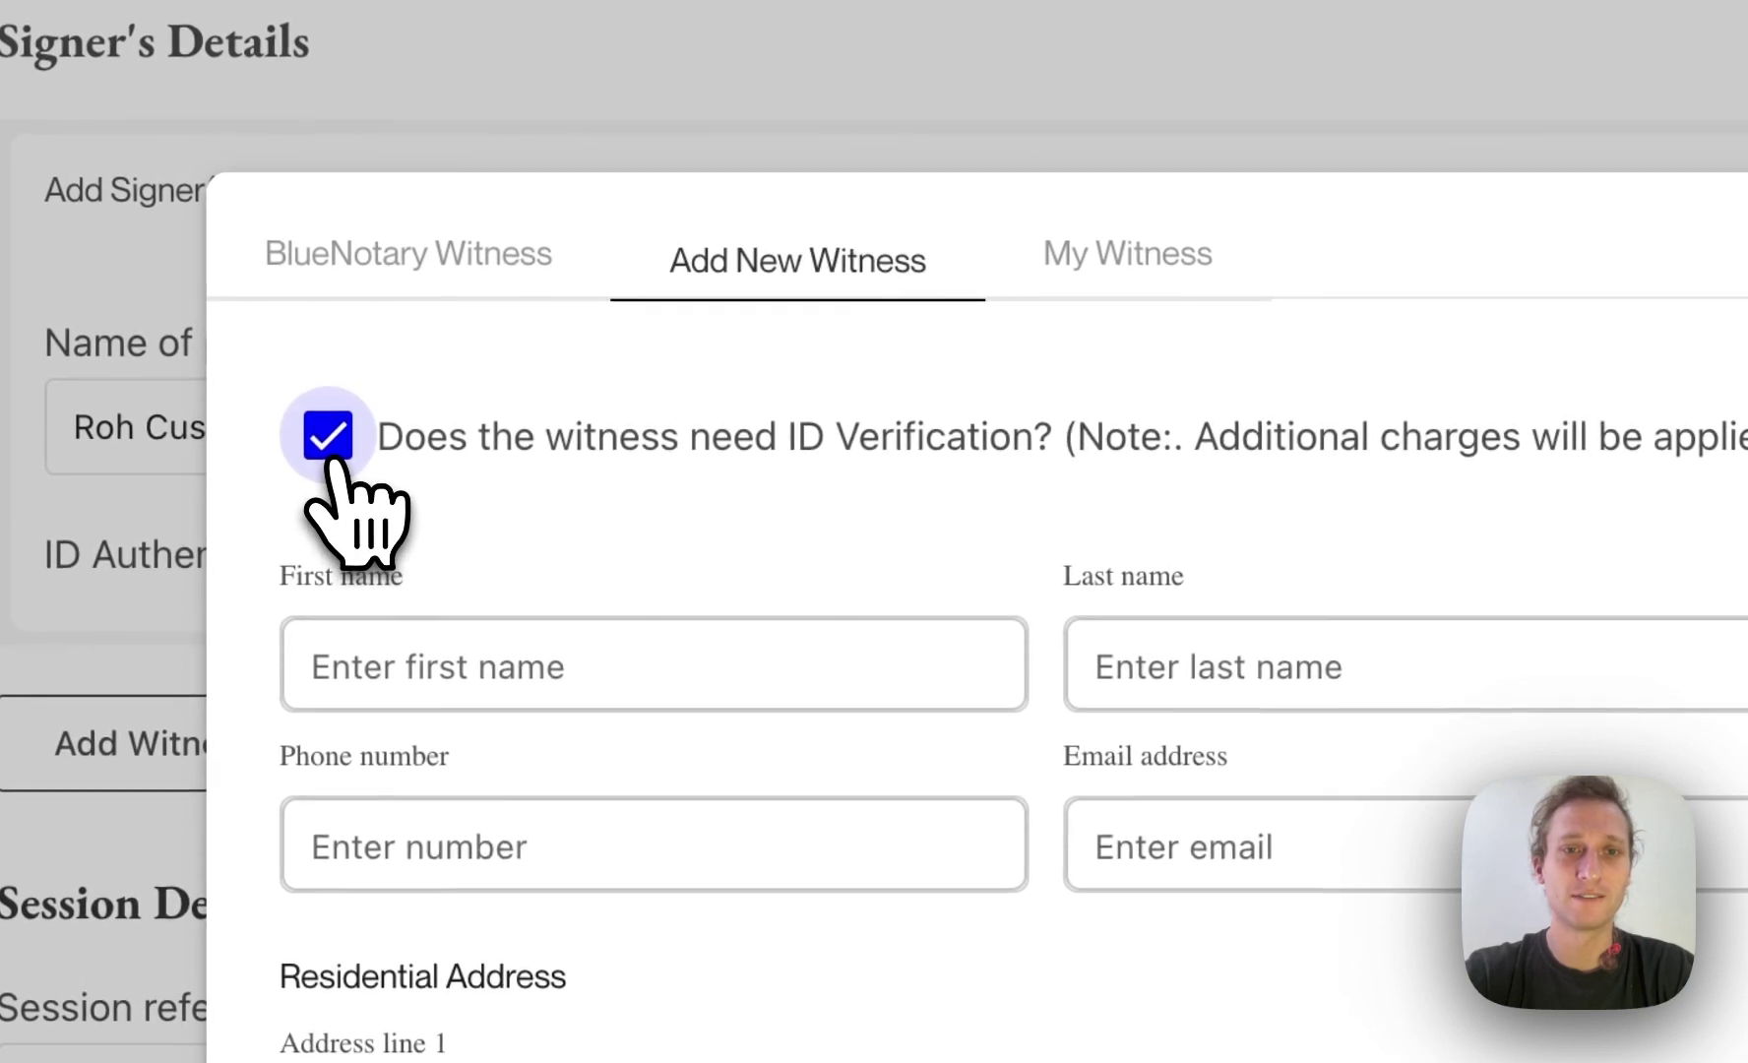
left_click(328, 434)
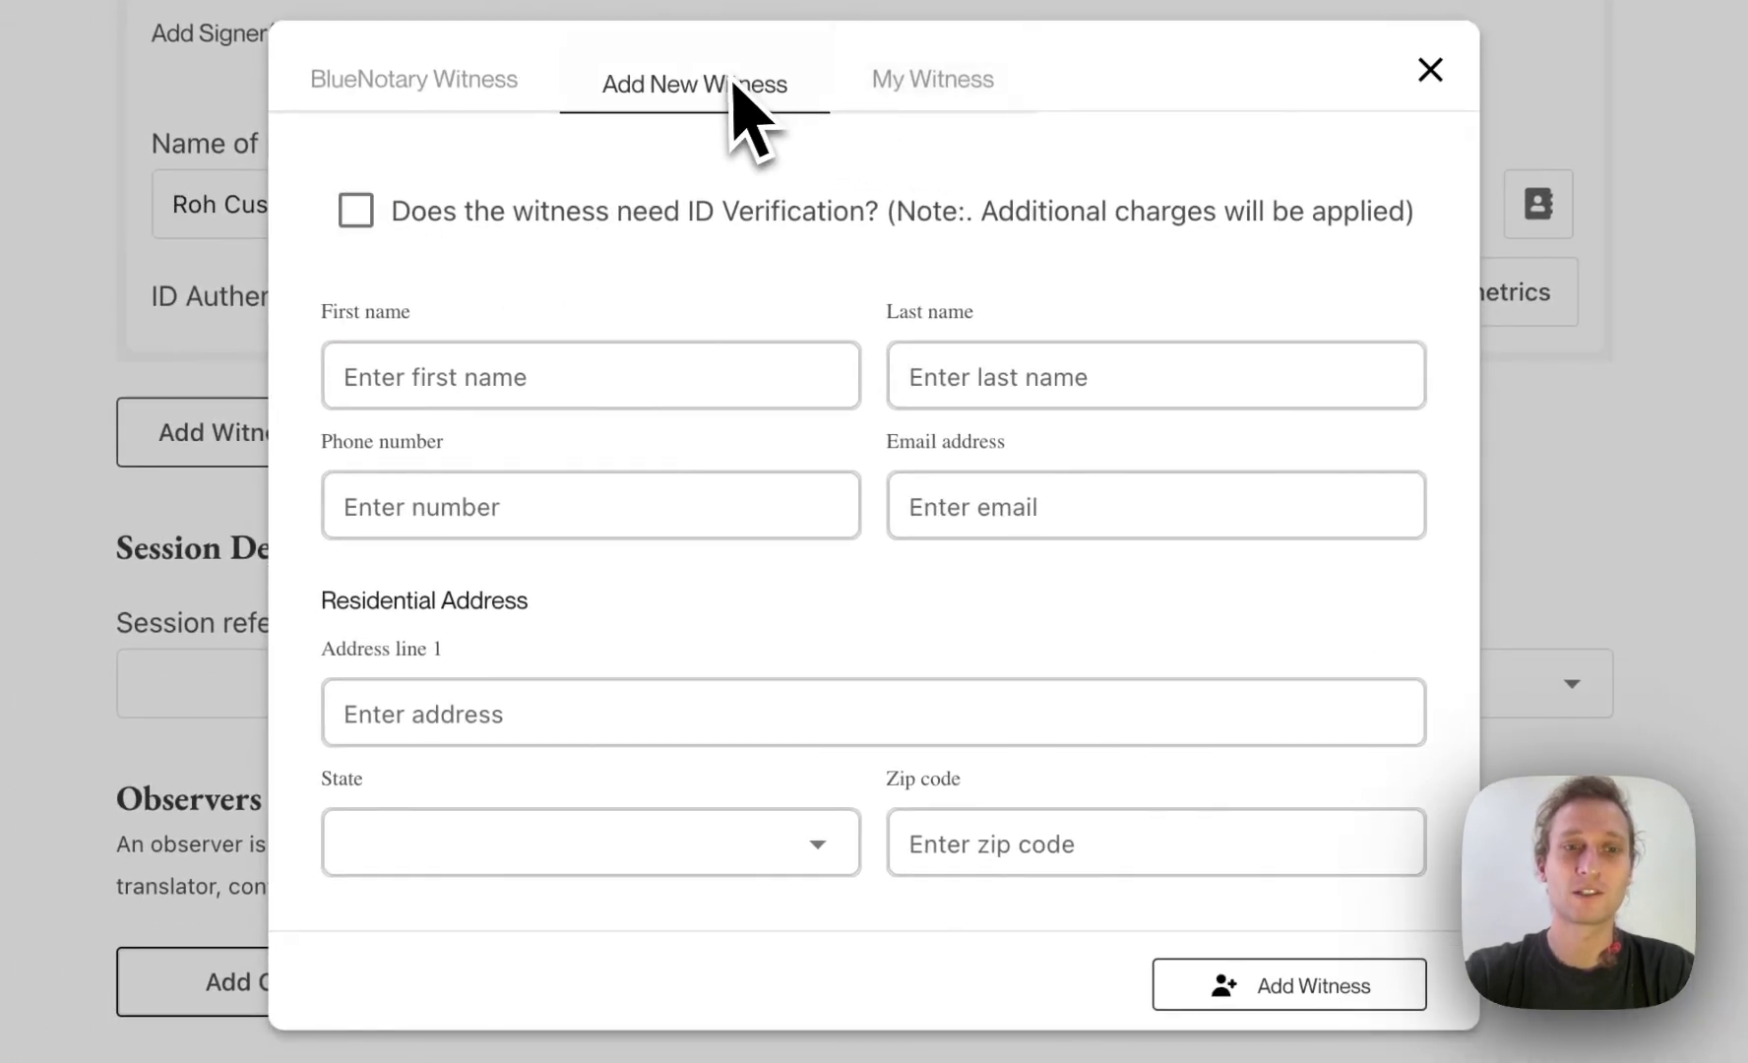
left_click(970, 103)
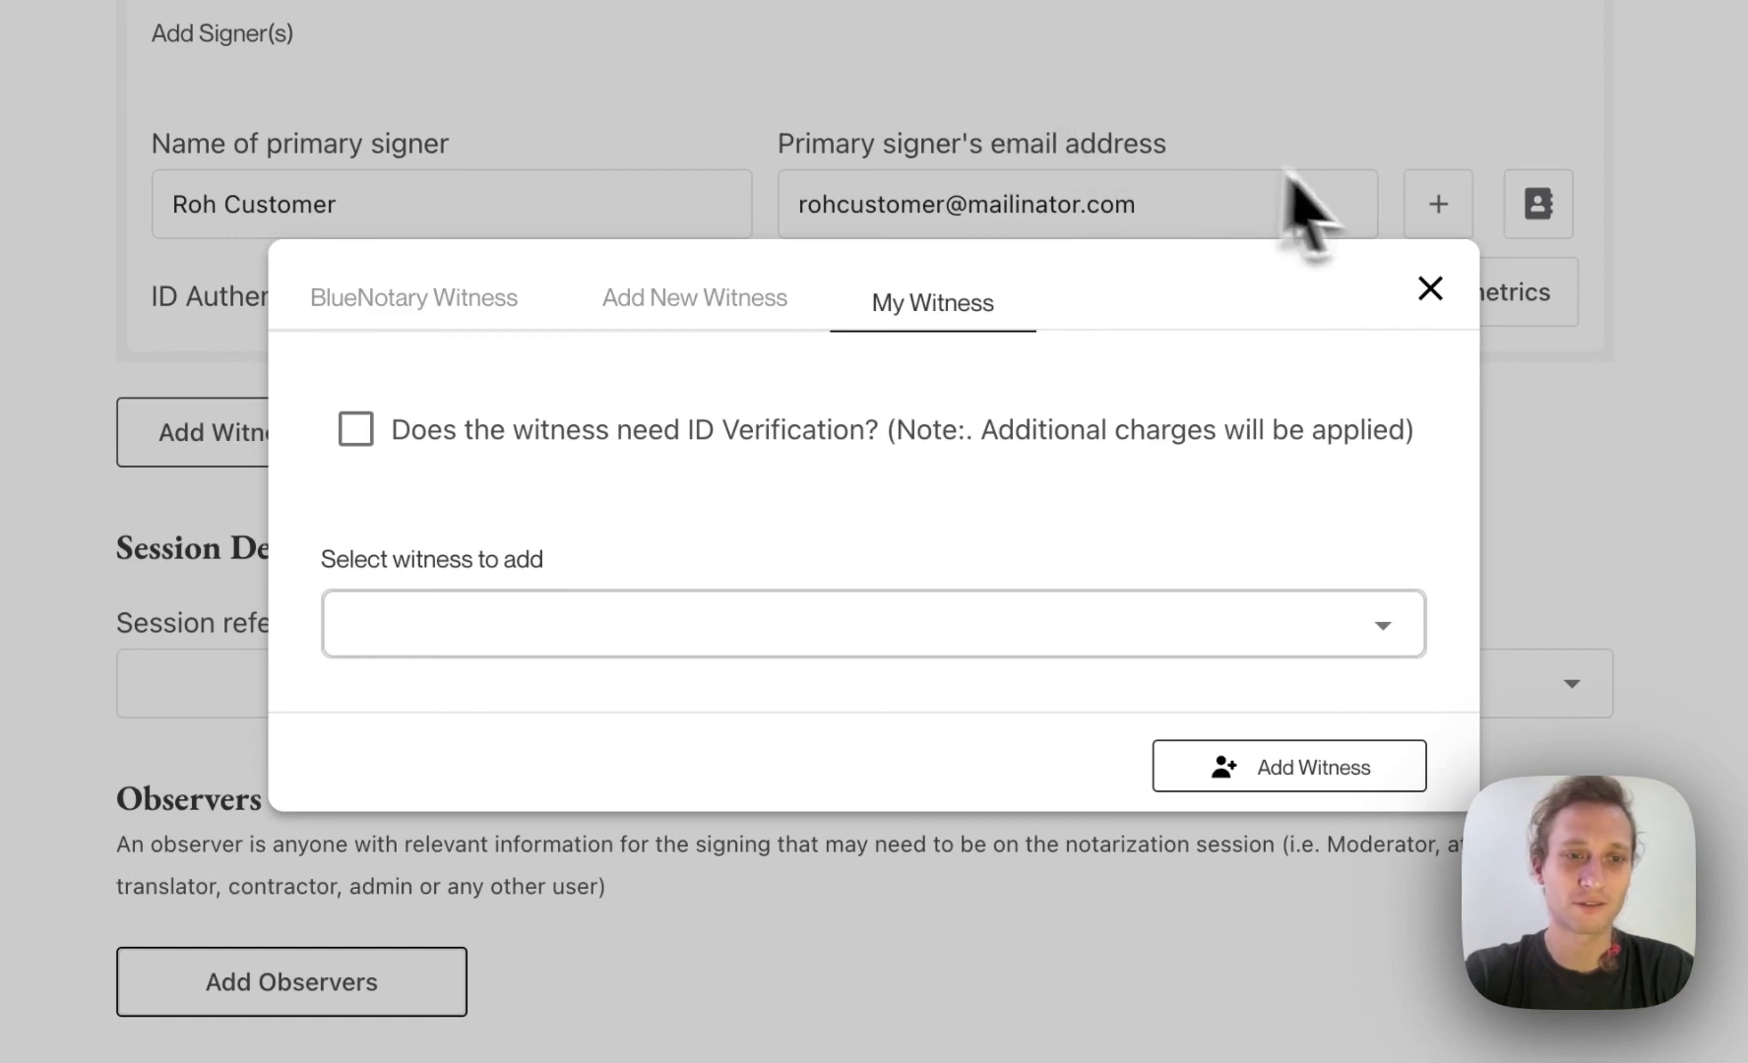
left_click(1431, 287)
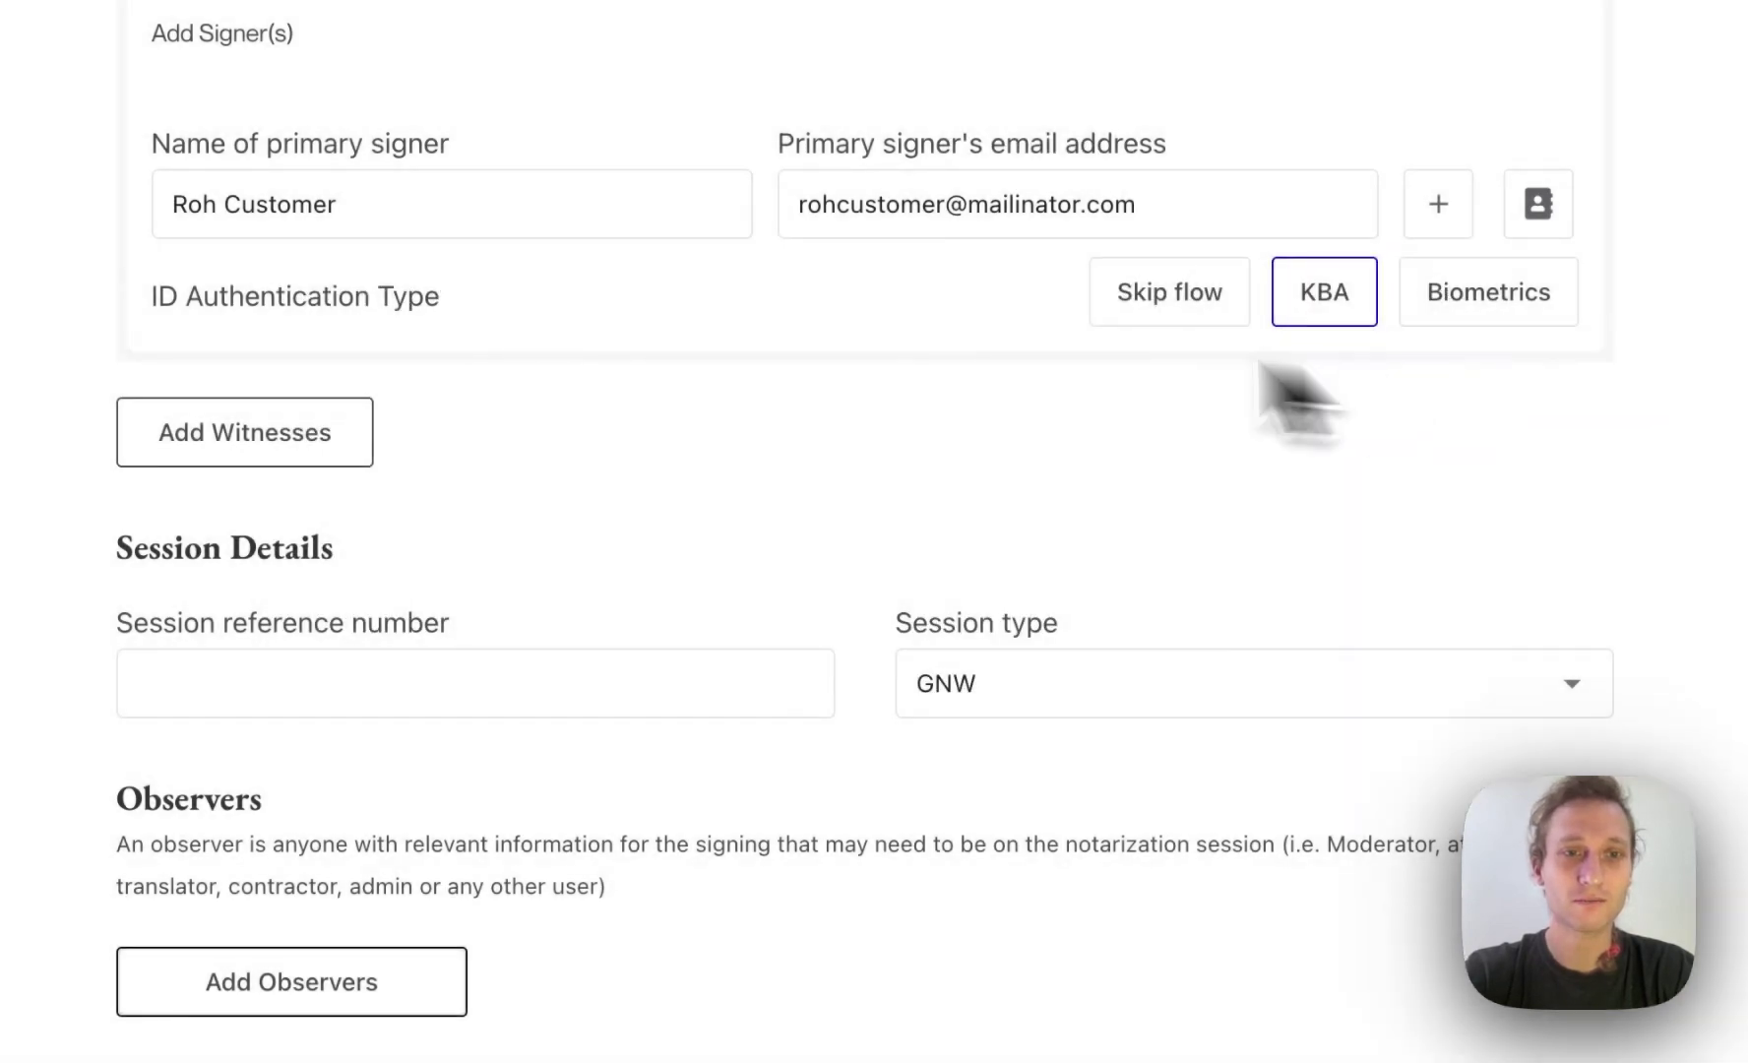
scroll(453, 532, "down", 2)
left_click(332, 531)
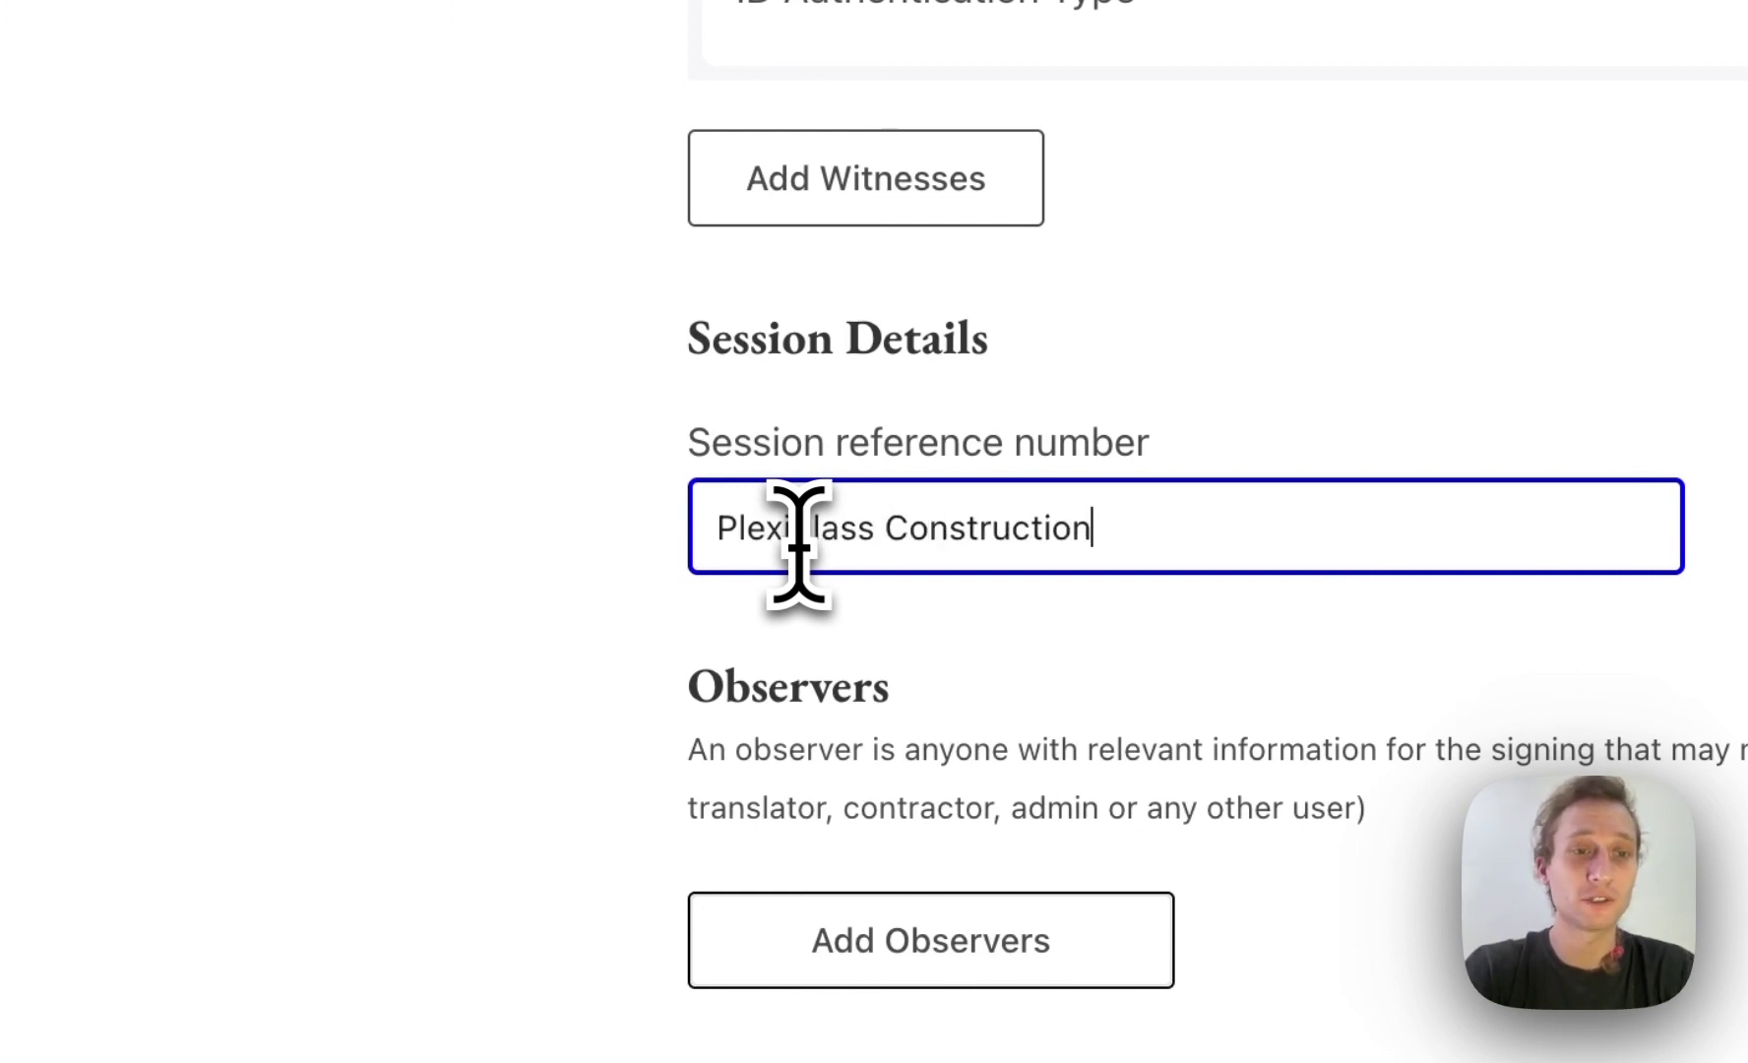
triple_click(1017, 537)
type("12")
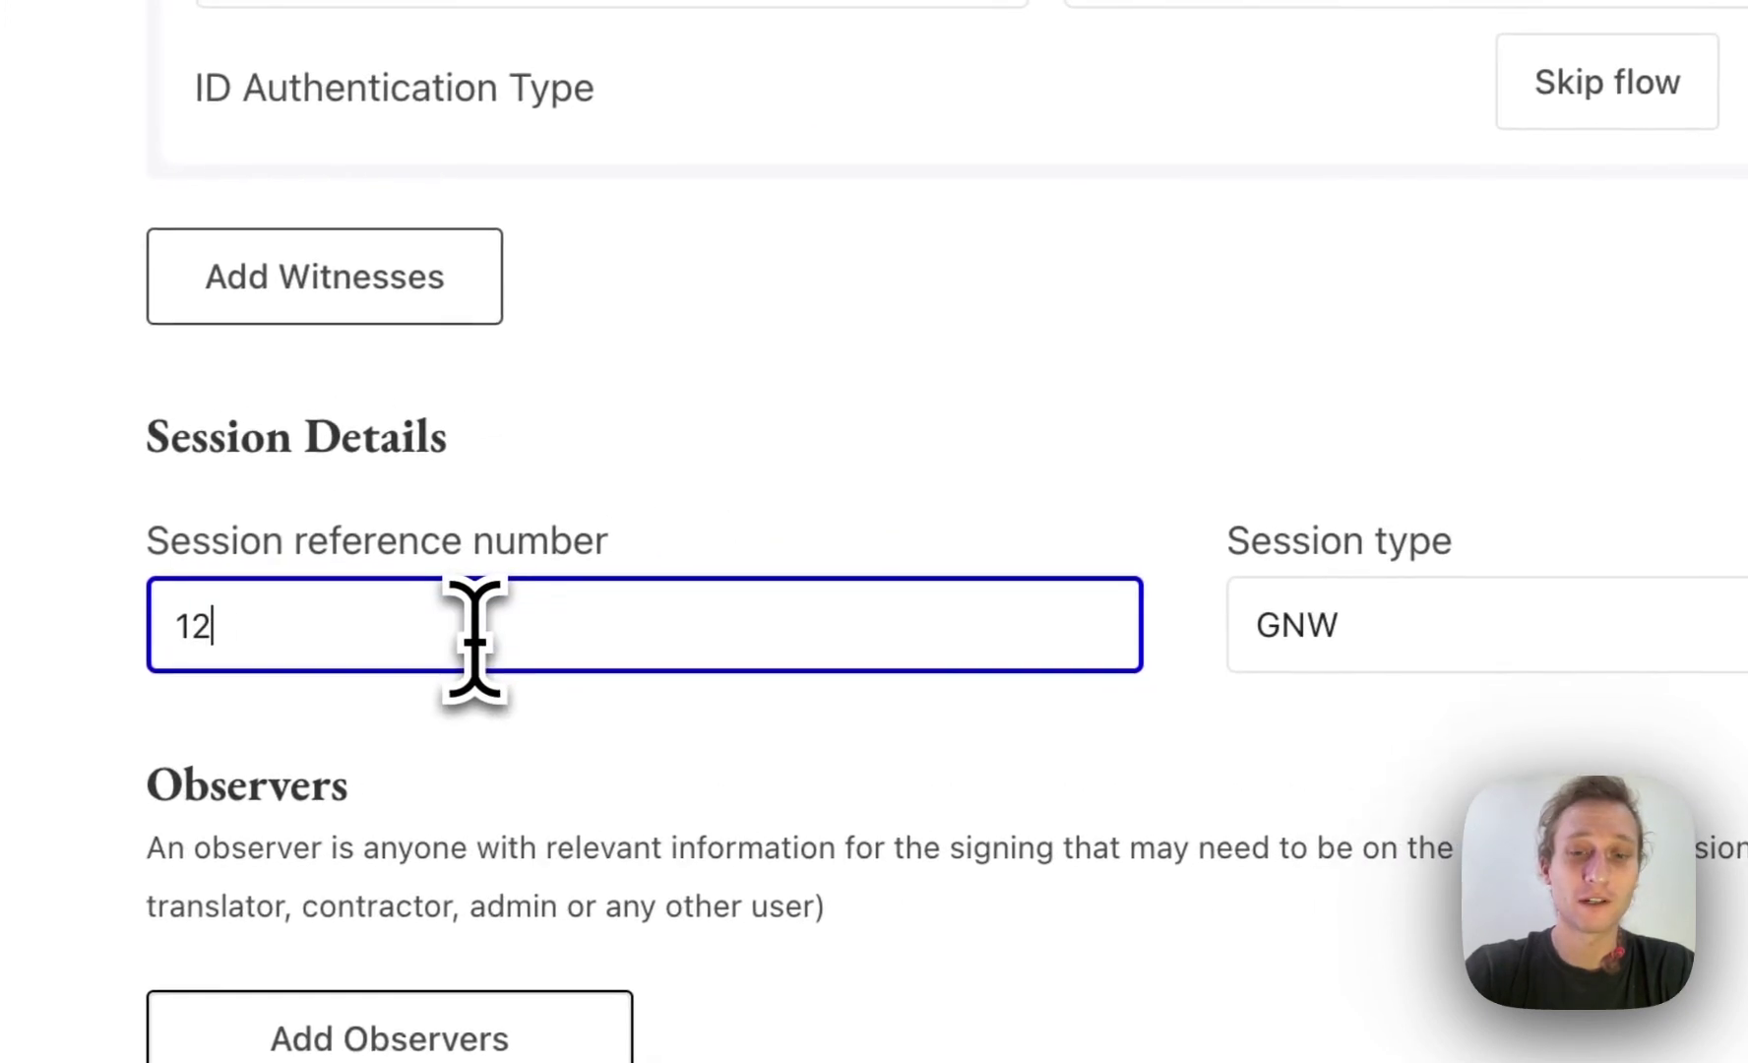
type("3821")
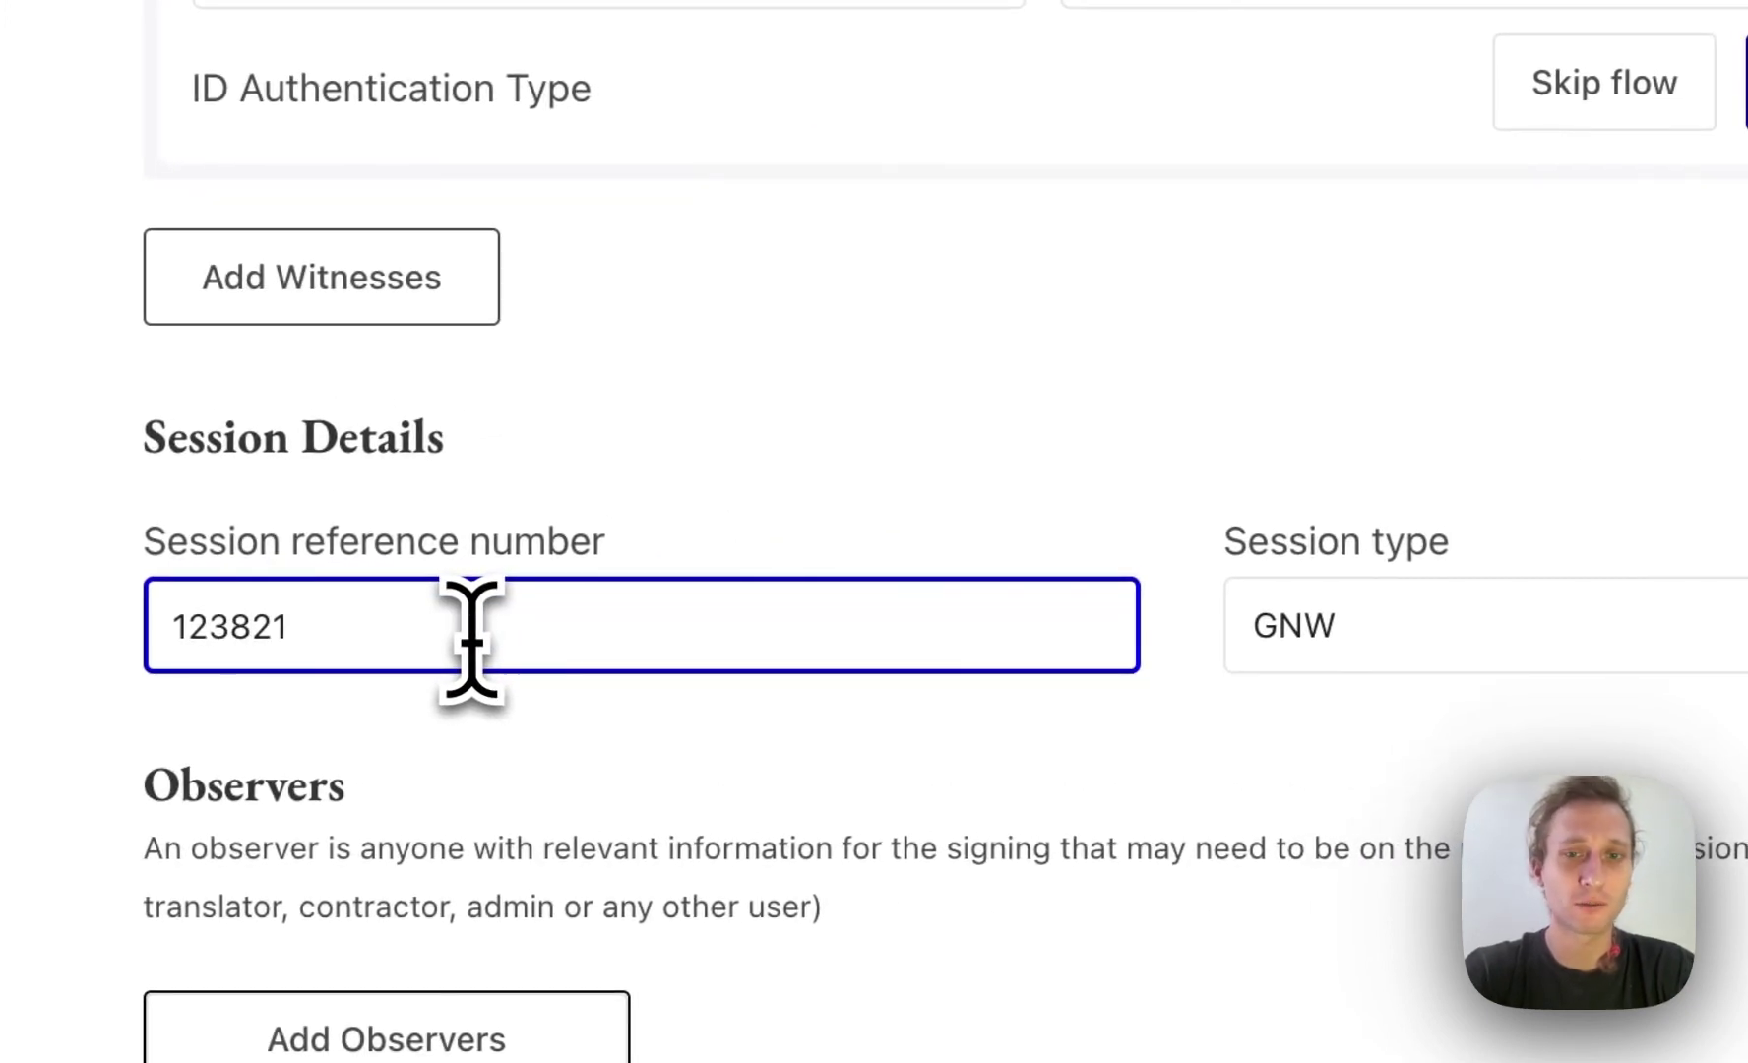
triple_click(564, 632)
key("BackSpace")
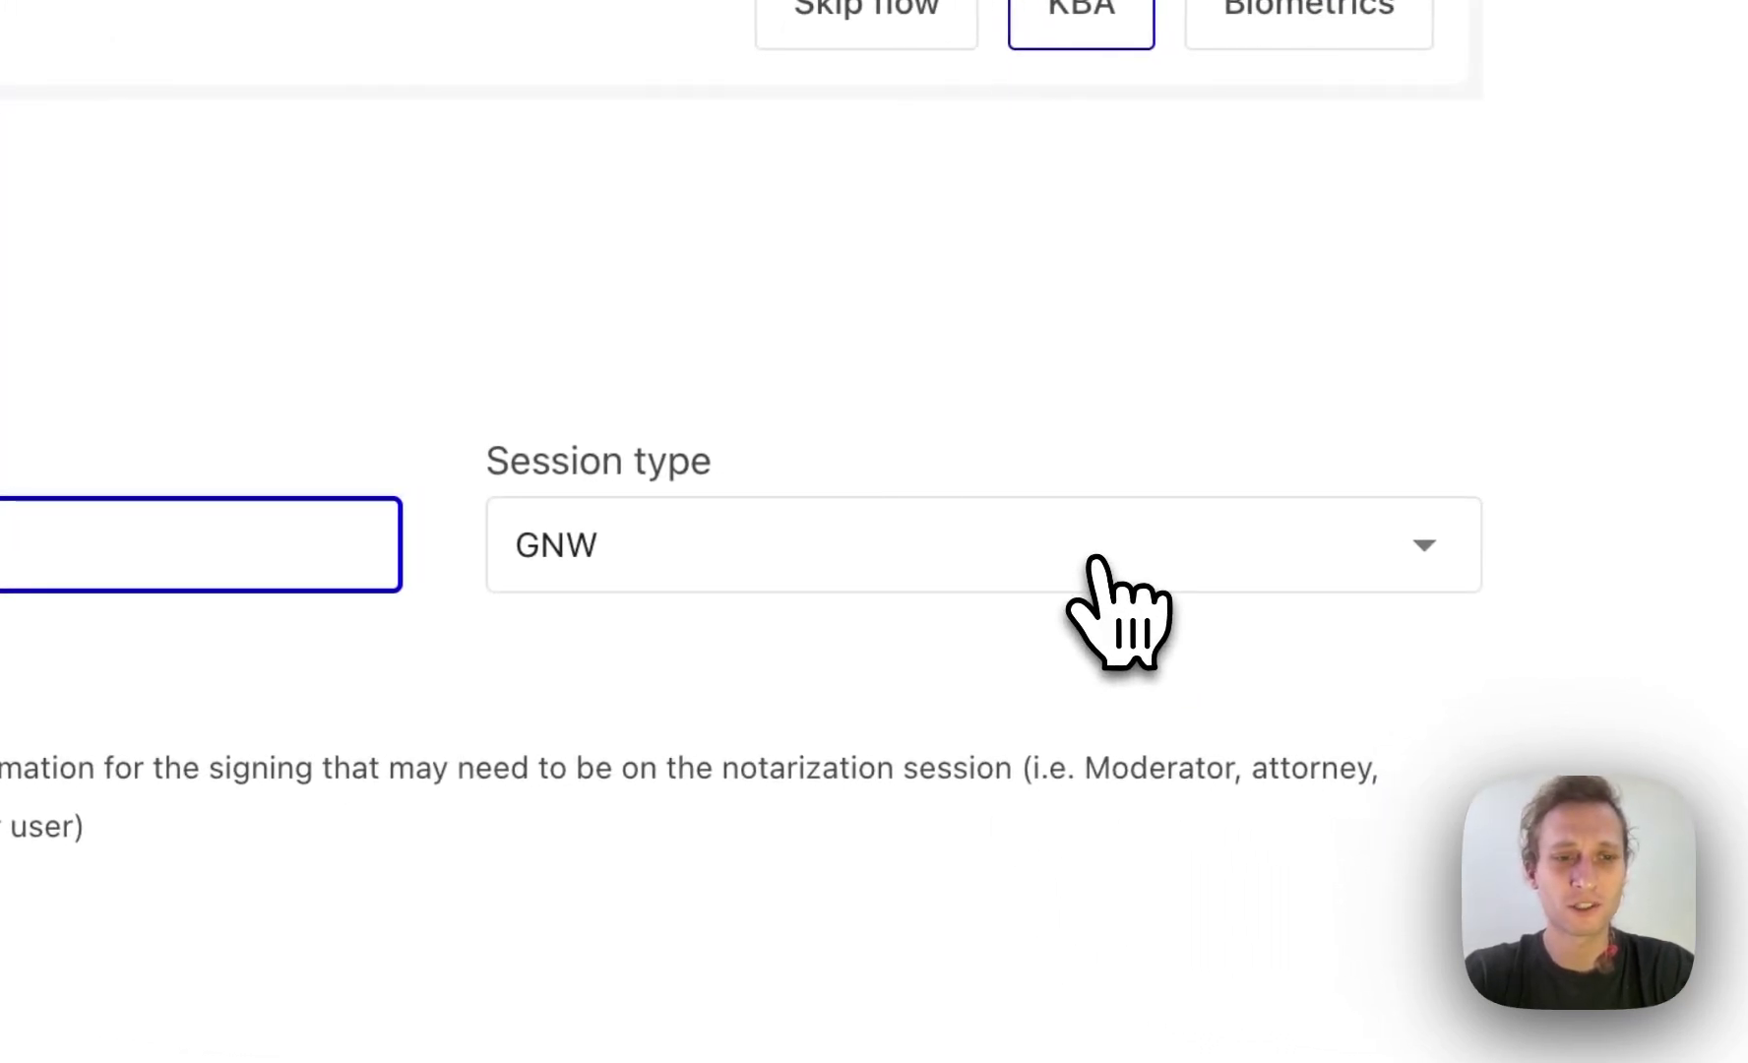
left_click(1096, 561)
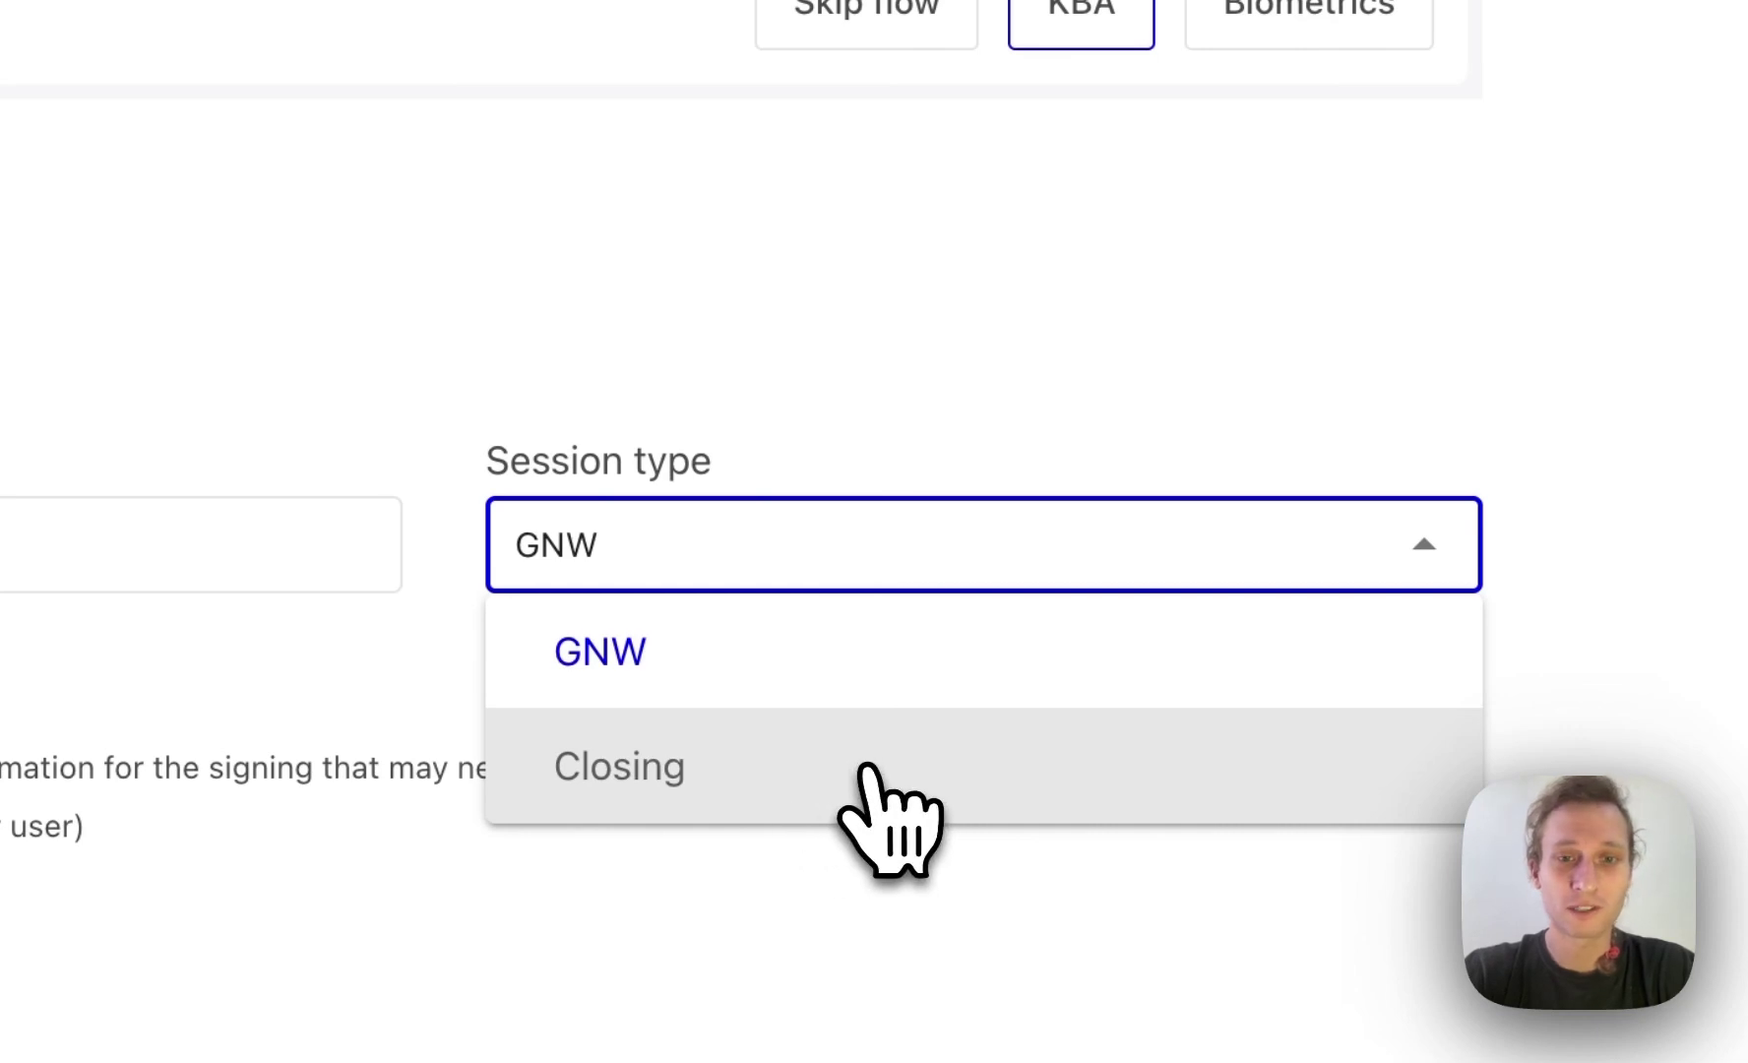
left_click(821, 767)
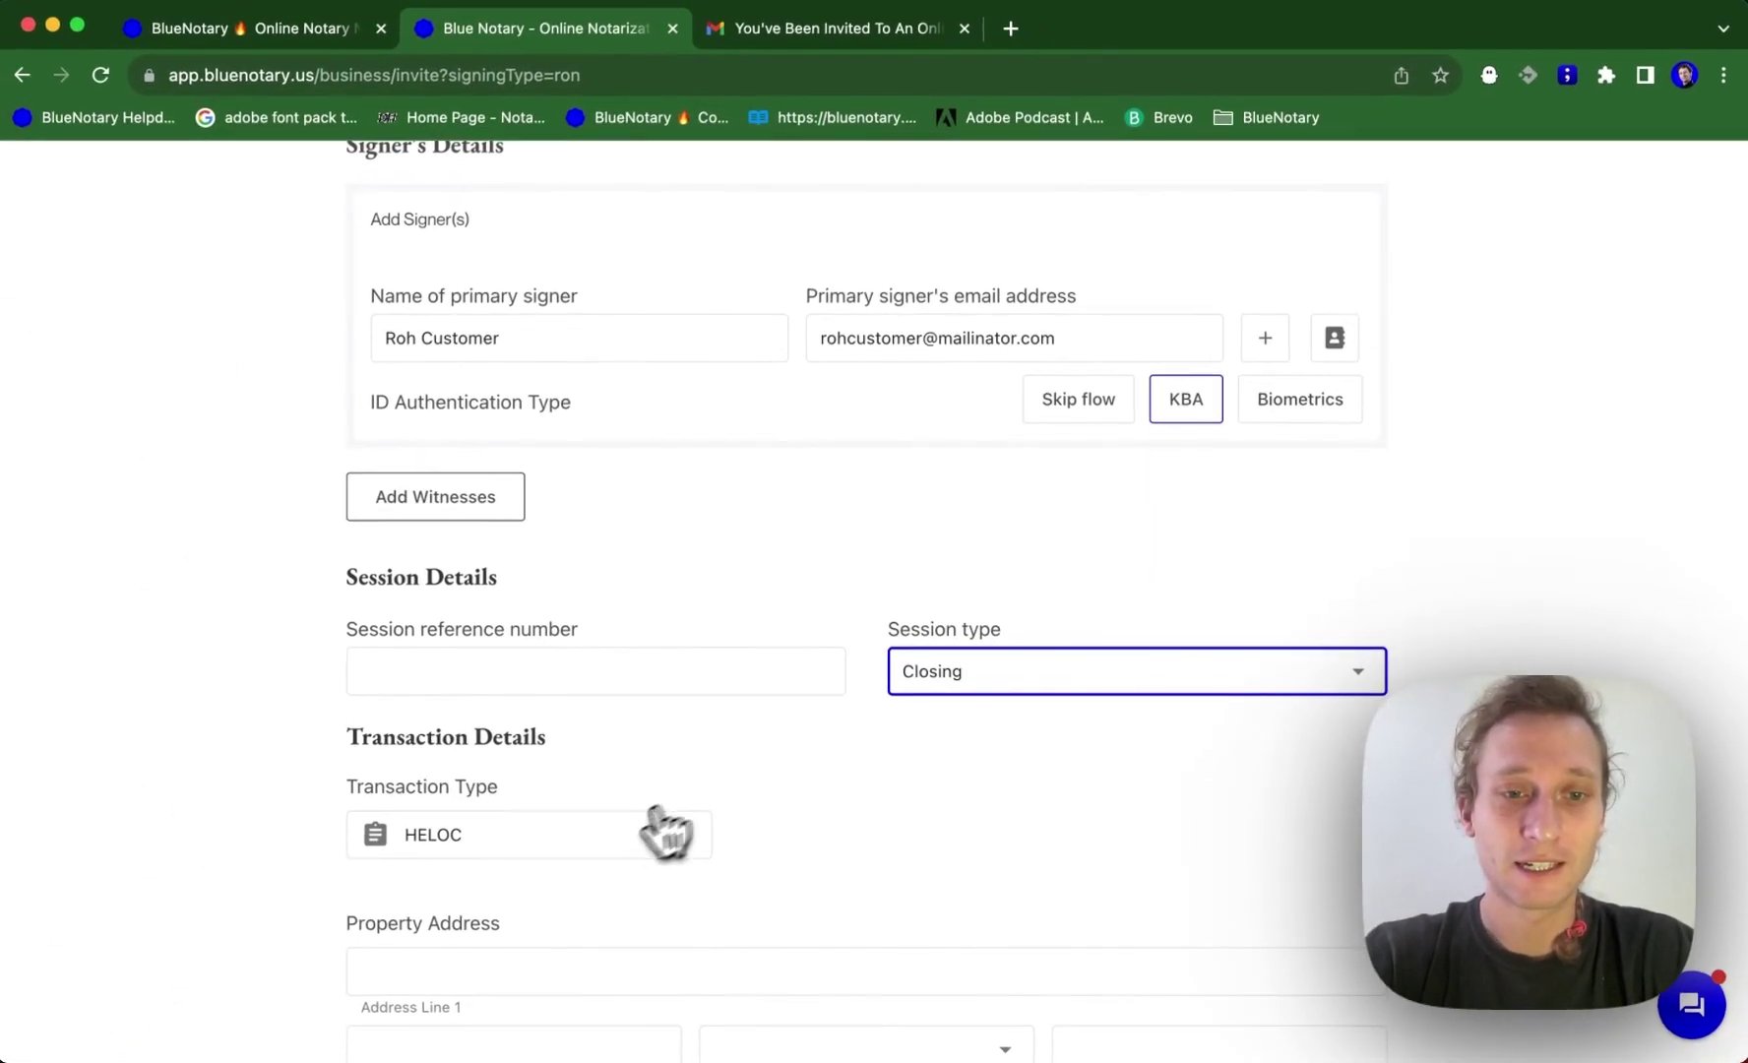
left_click(667, 832)
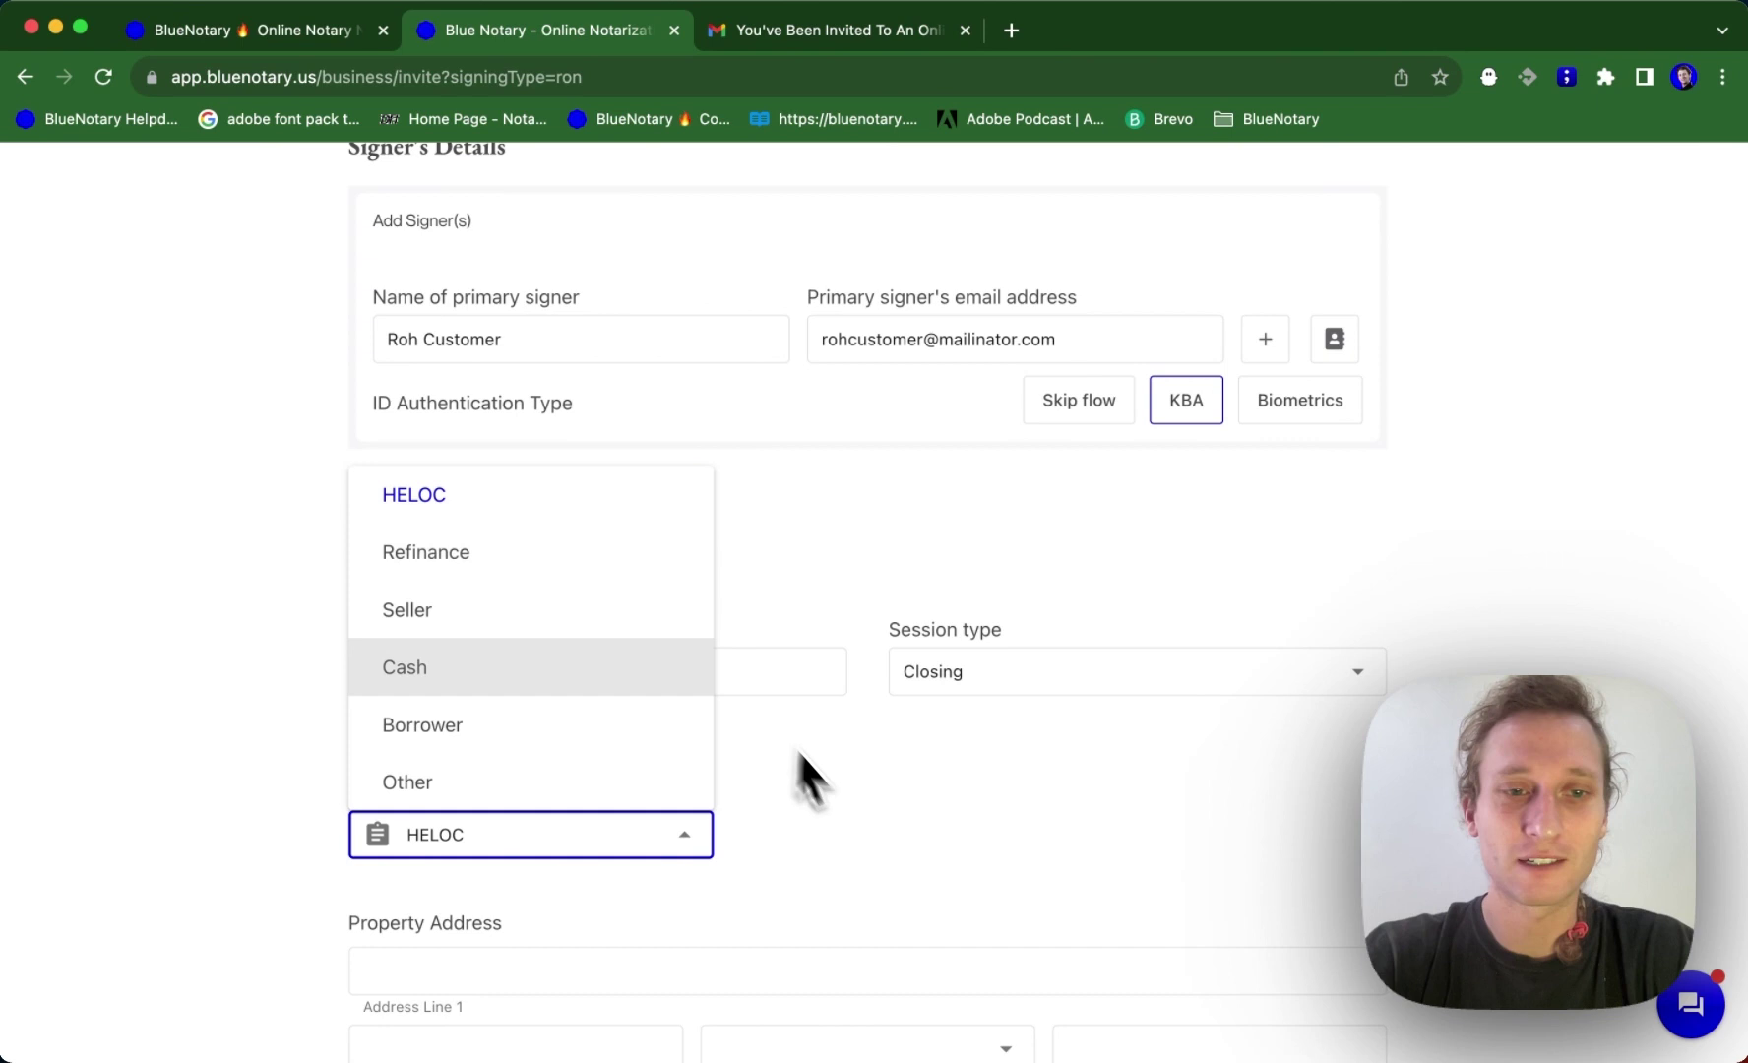
left_click(846, 803)
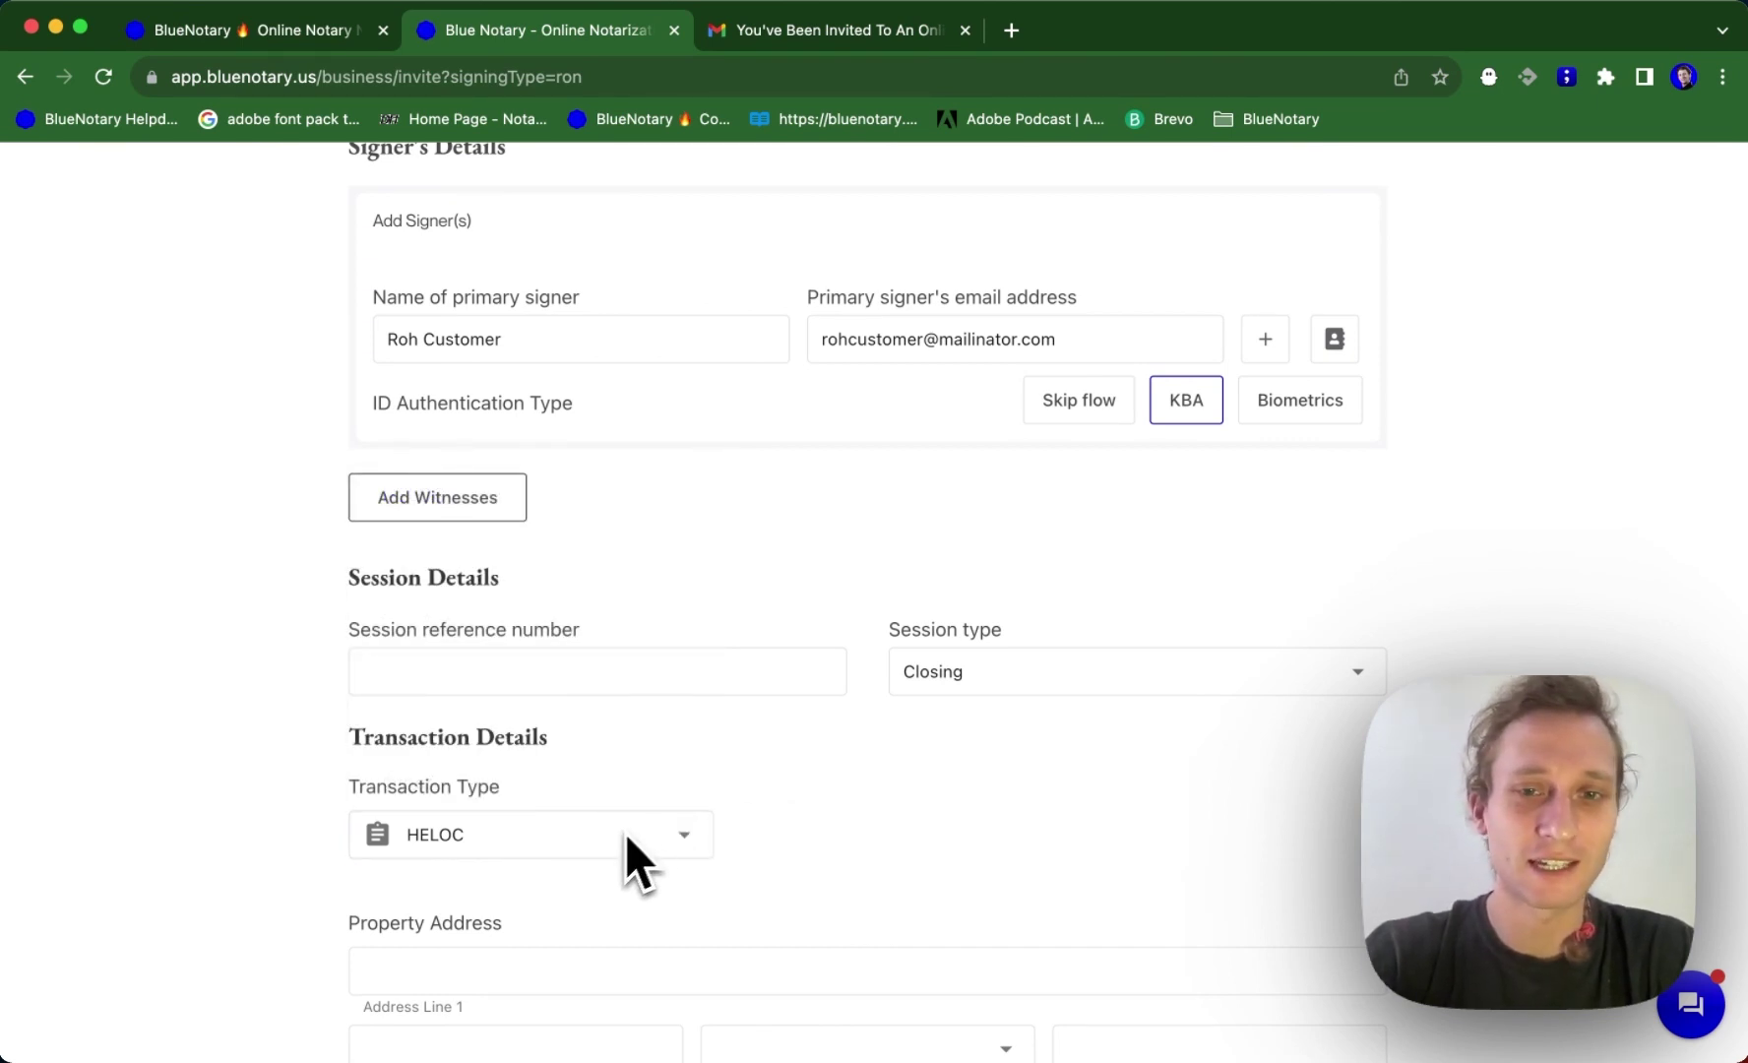
left_click(1126, 689)
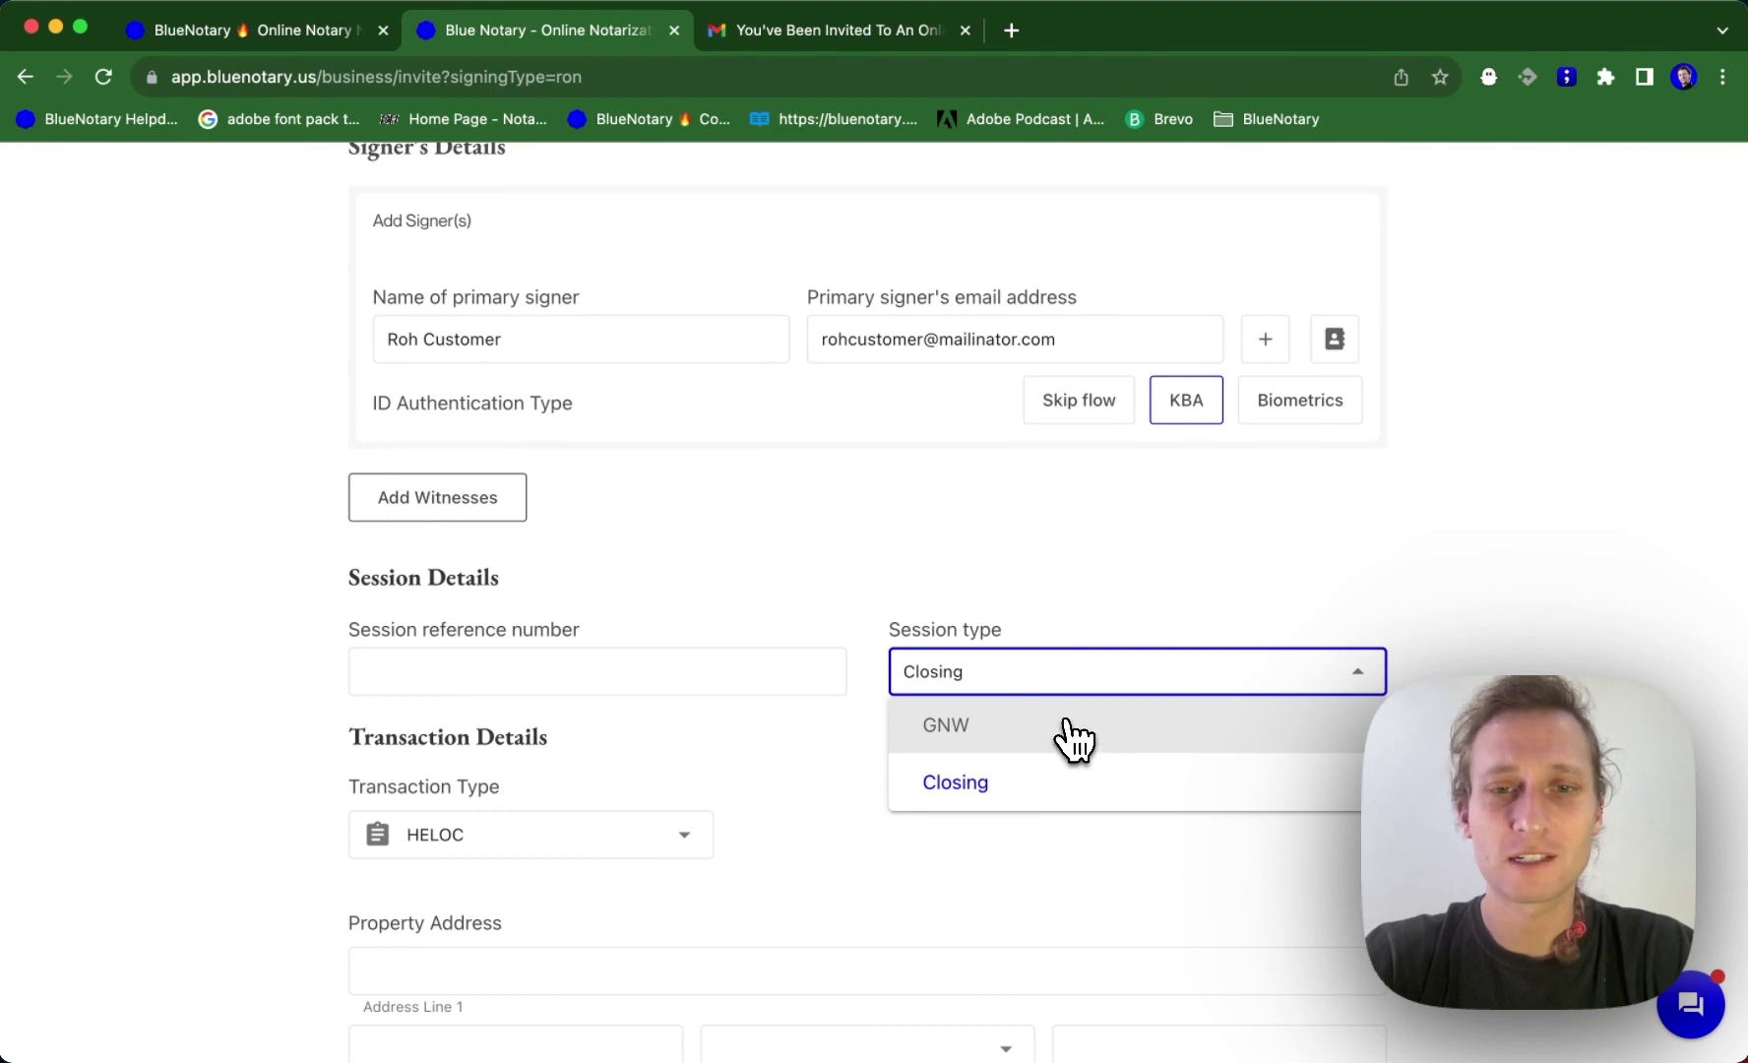
left_click(1073, 733)
scroll(882, 539, "down", 2)
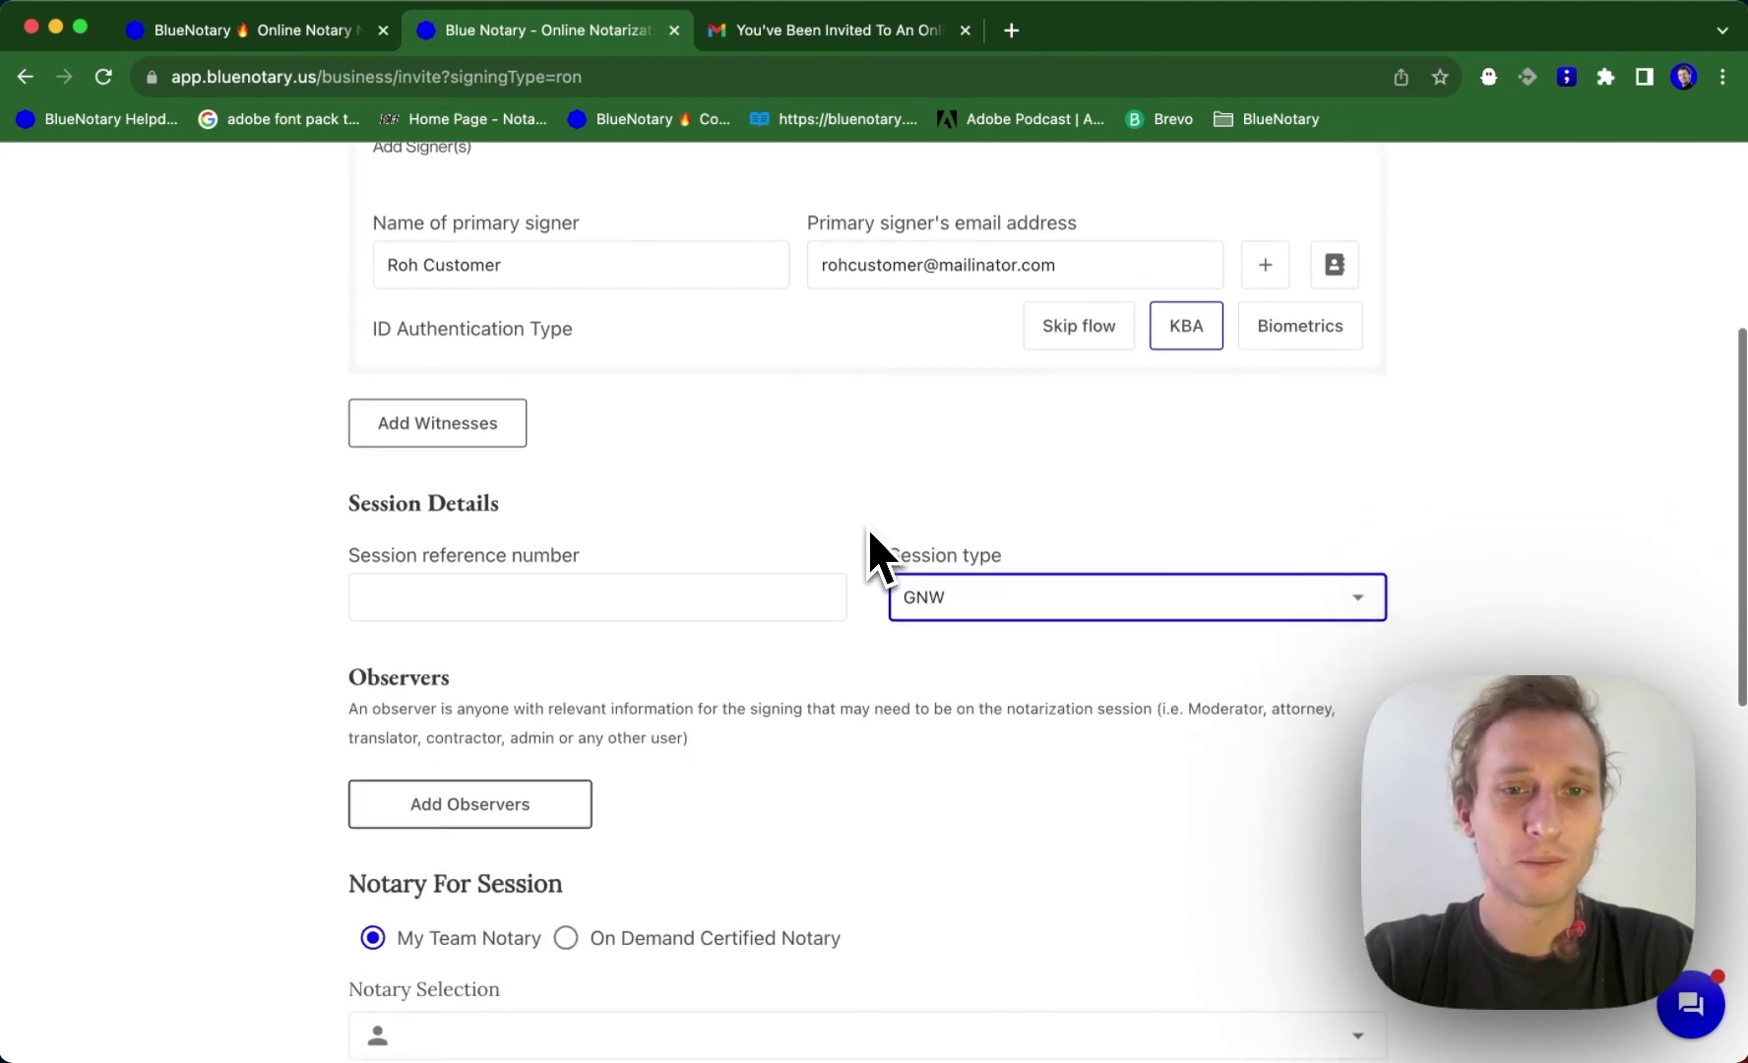
scroll(948, 744, "down", 2)
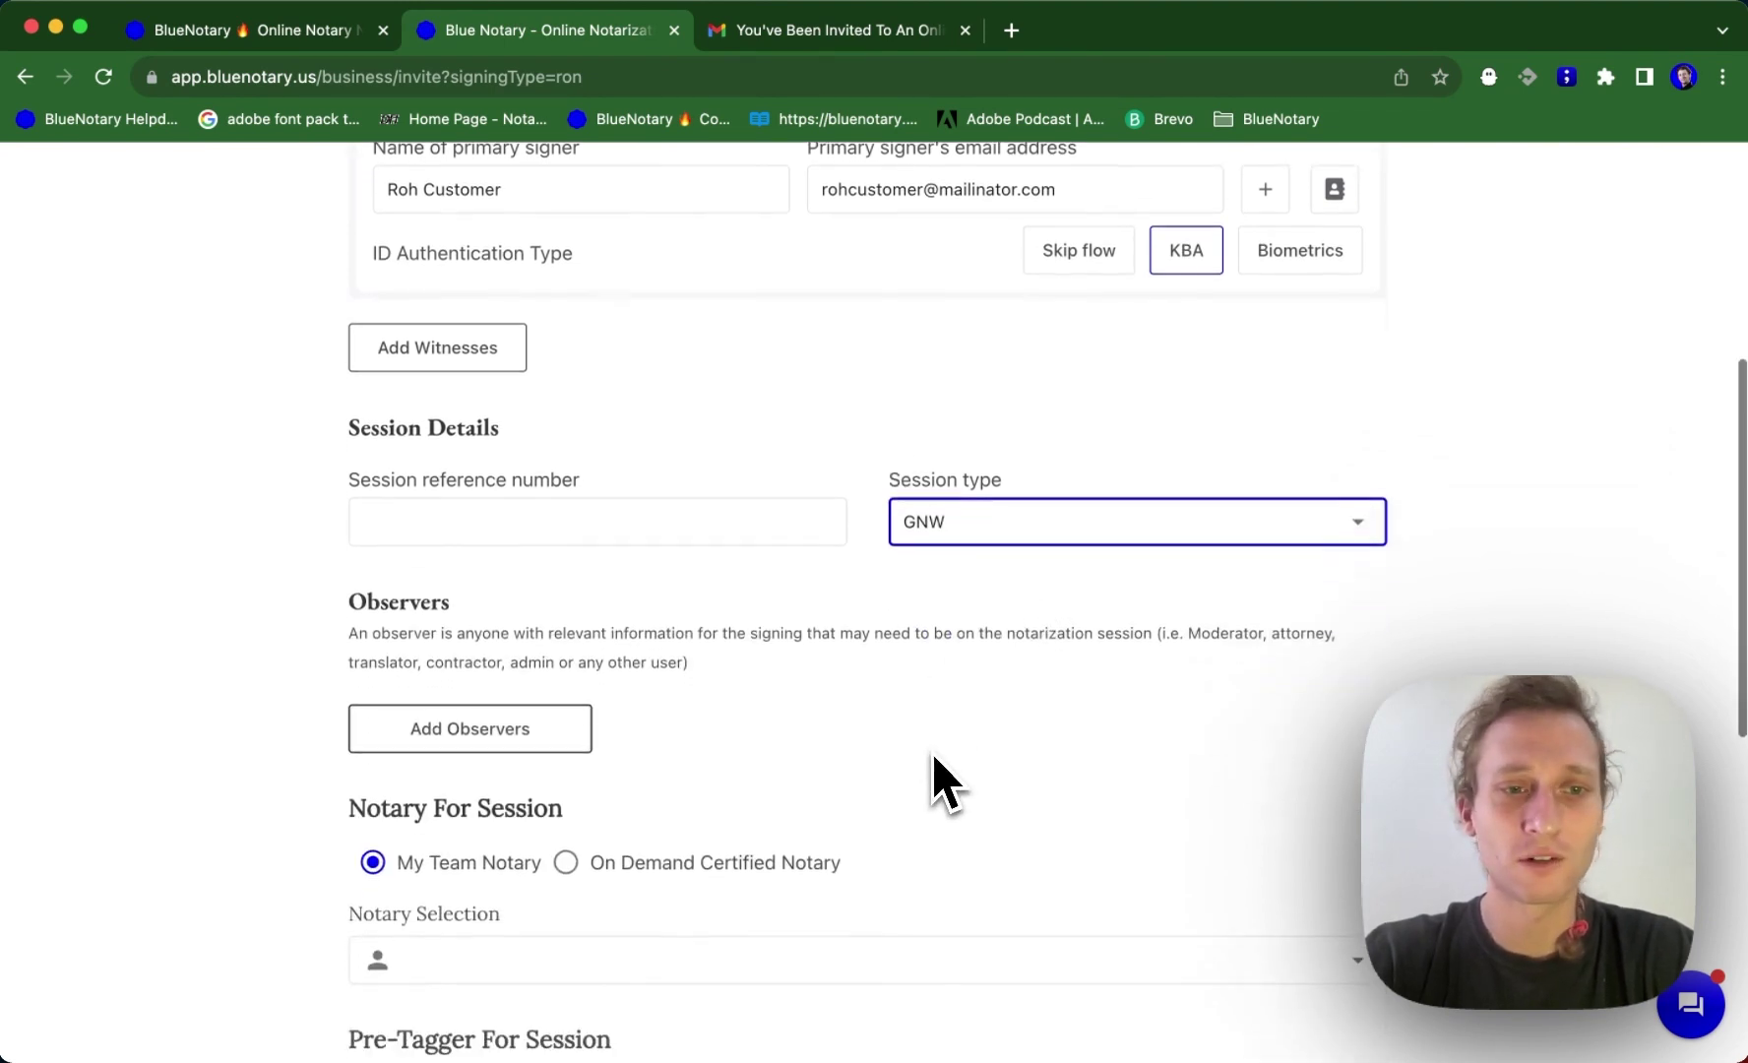
left_click(1110, 539)
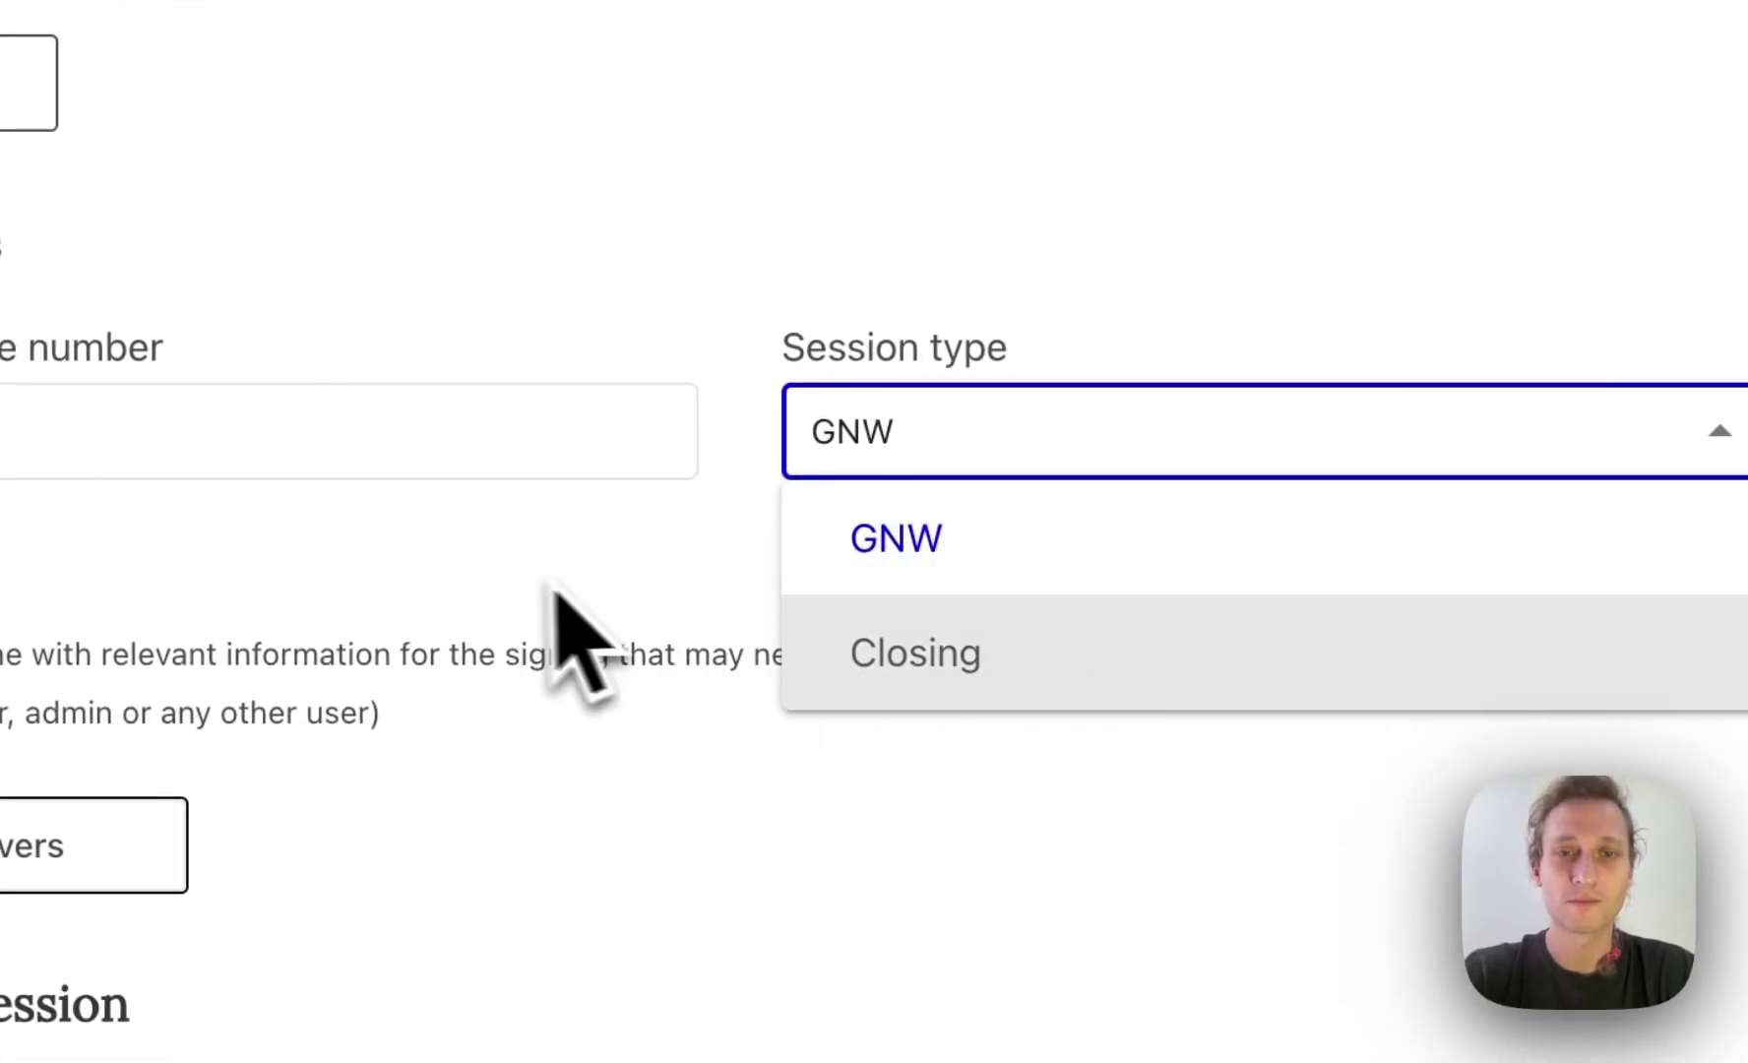
left_click(569, 615)
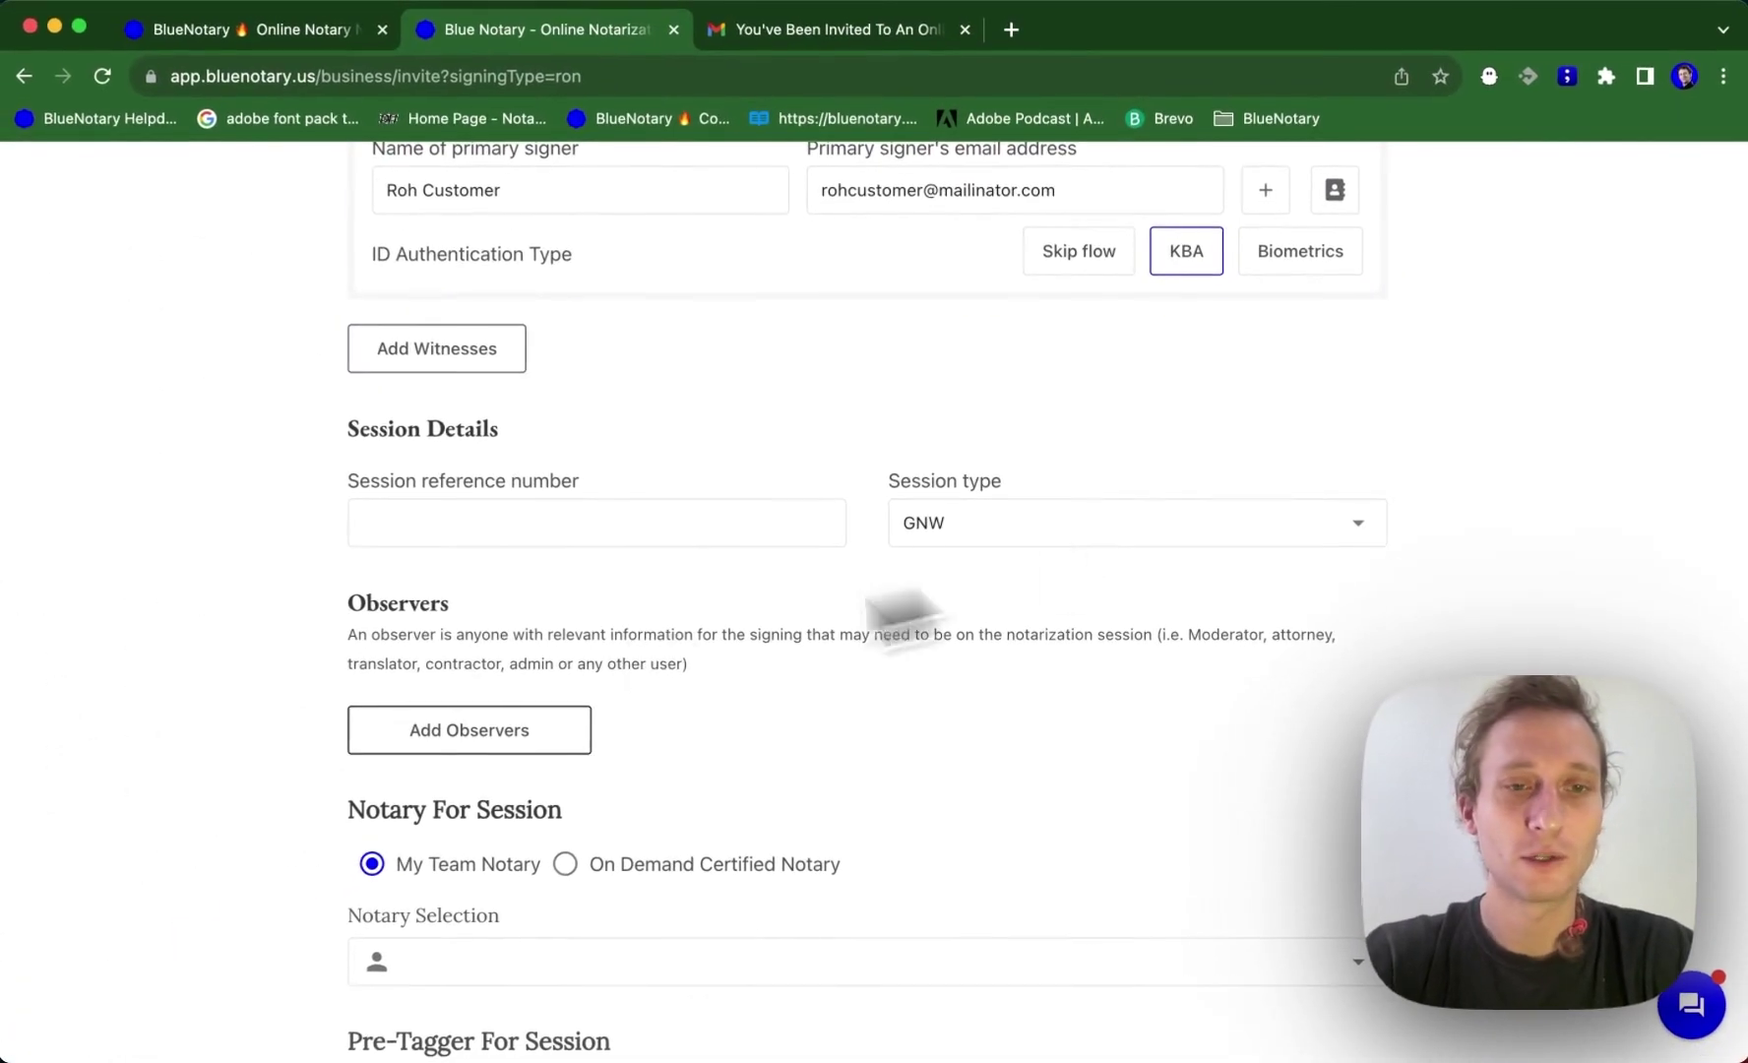
left_click(537, 736)
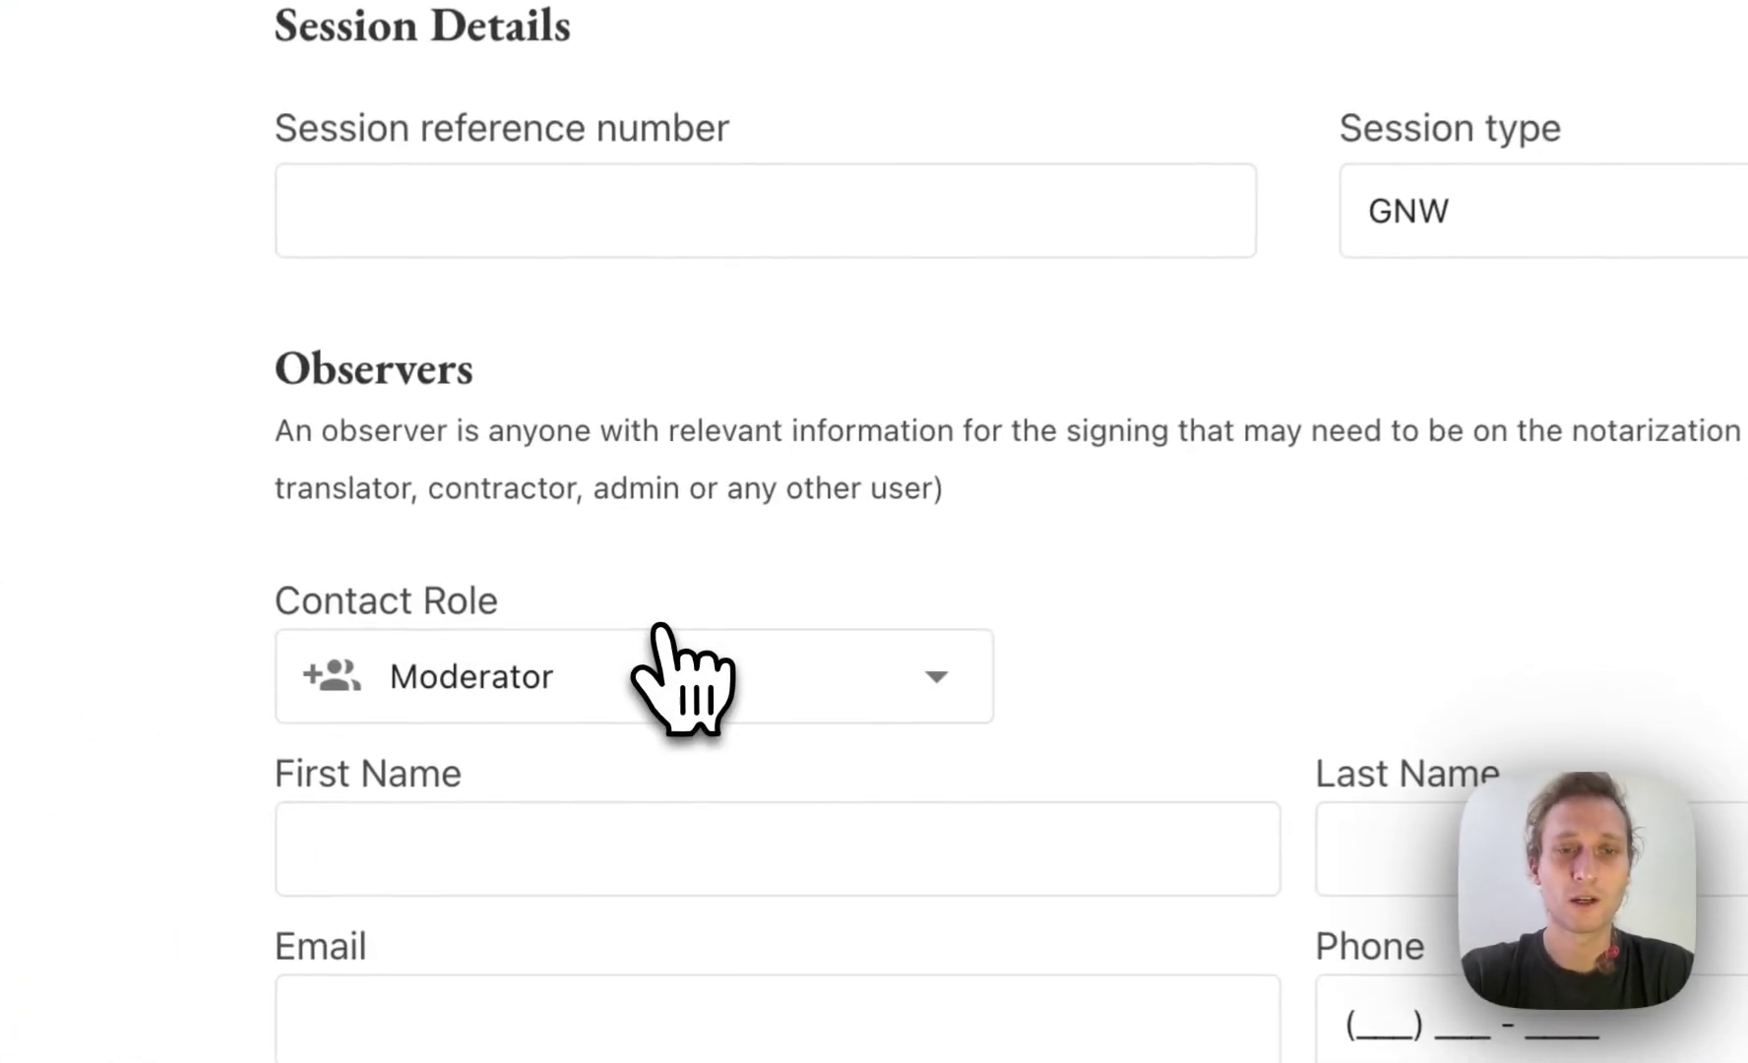
scroll(1147, 364, "down", 1)
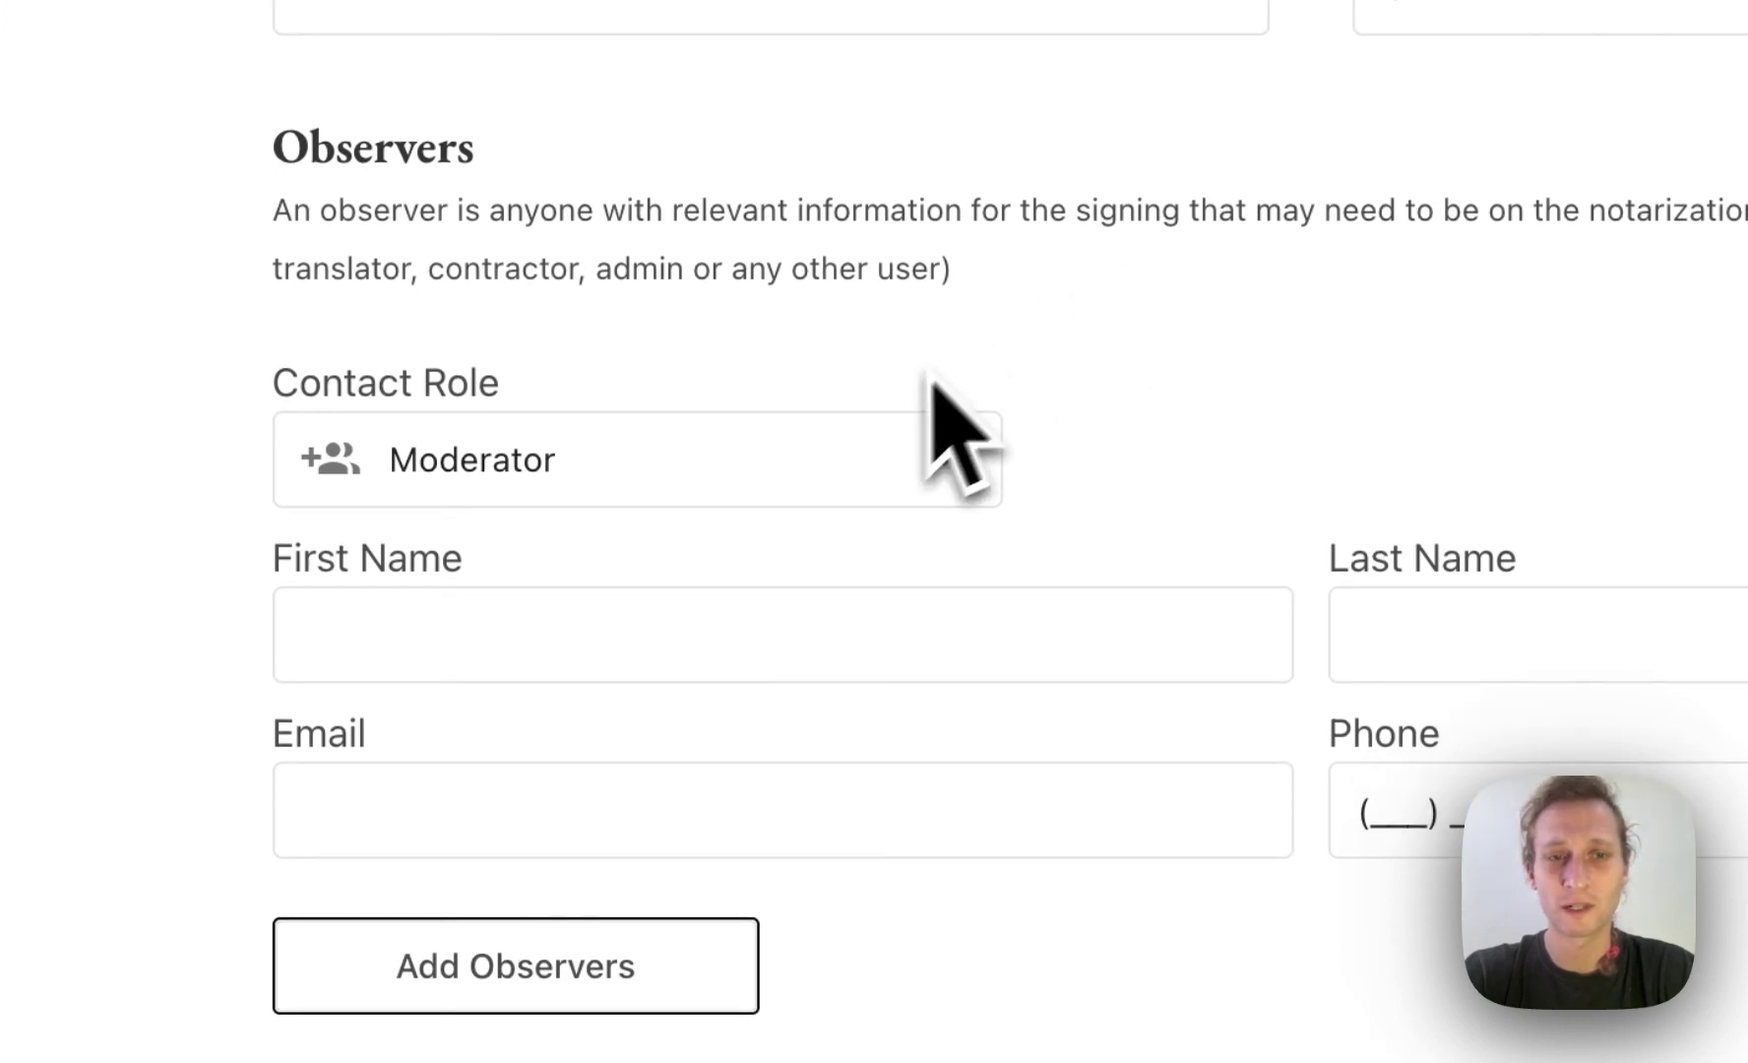
left_click(807, 443)
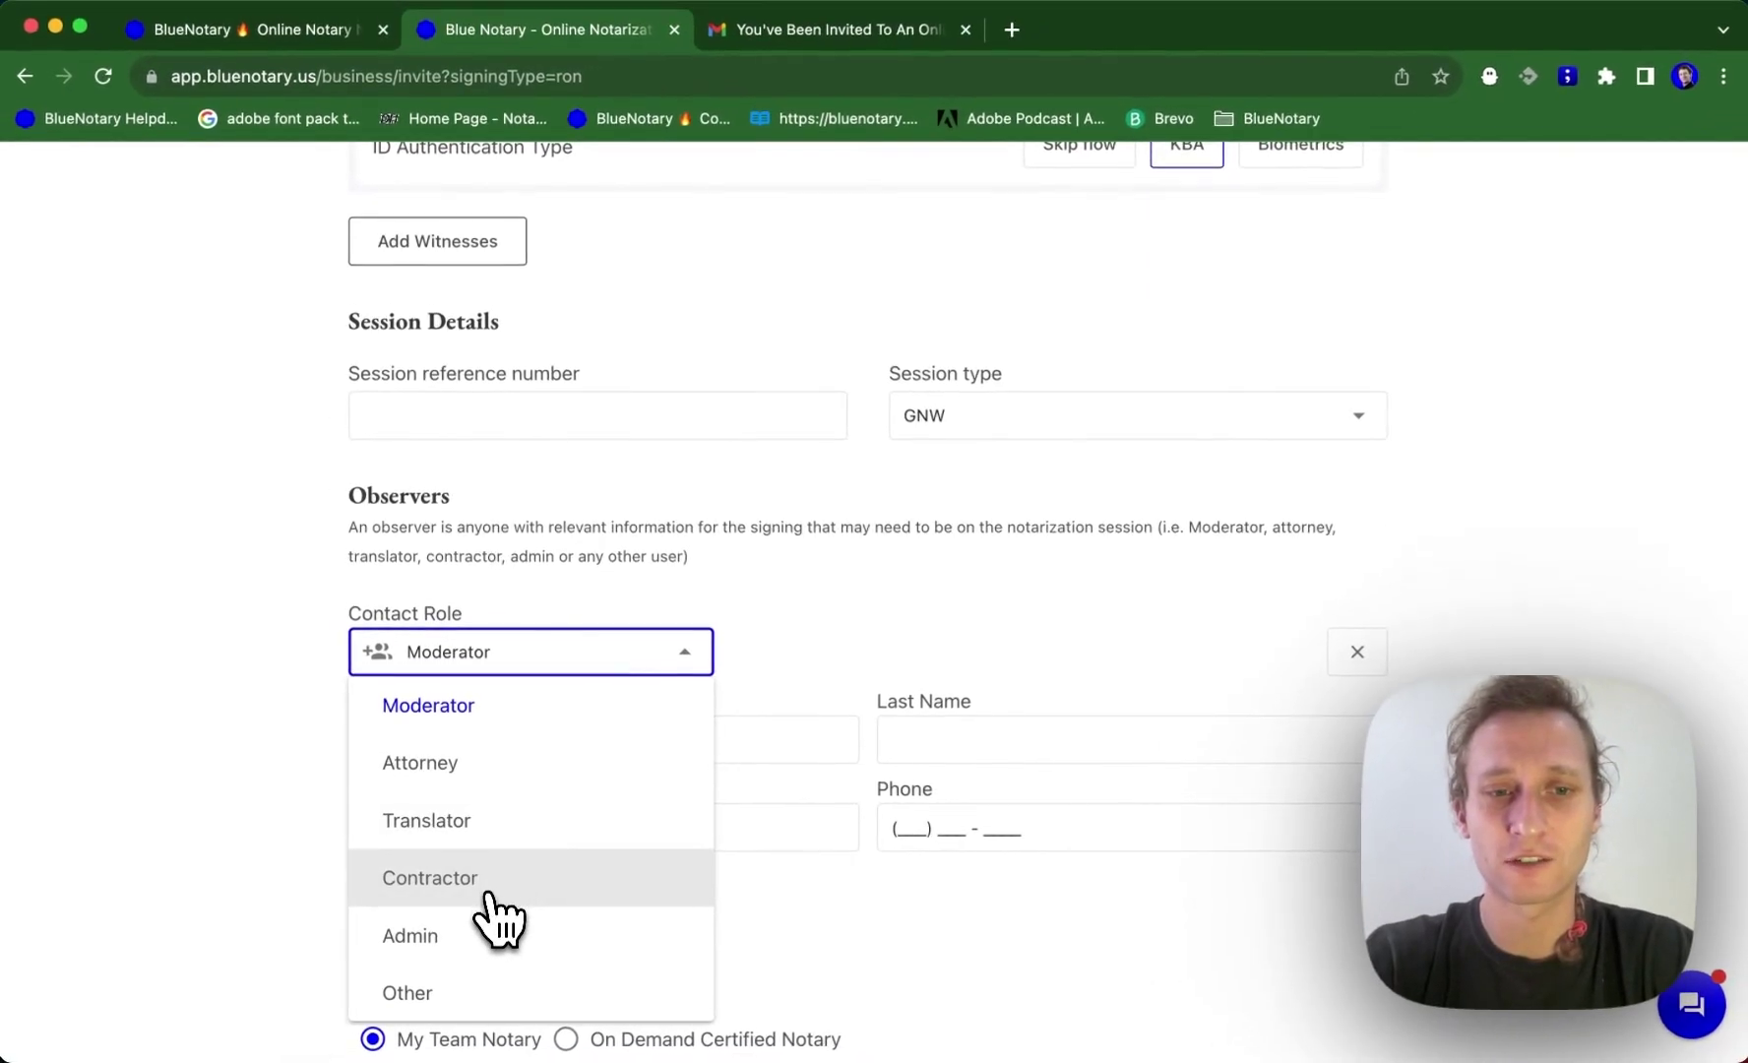
left_click(501, 995)
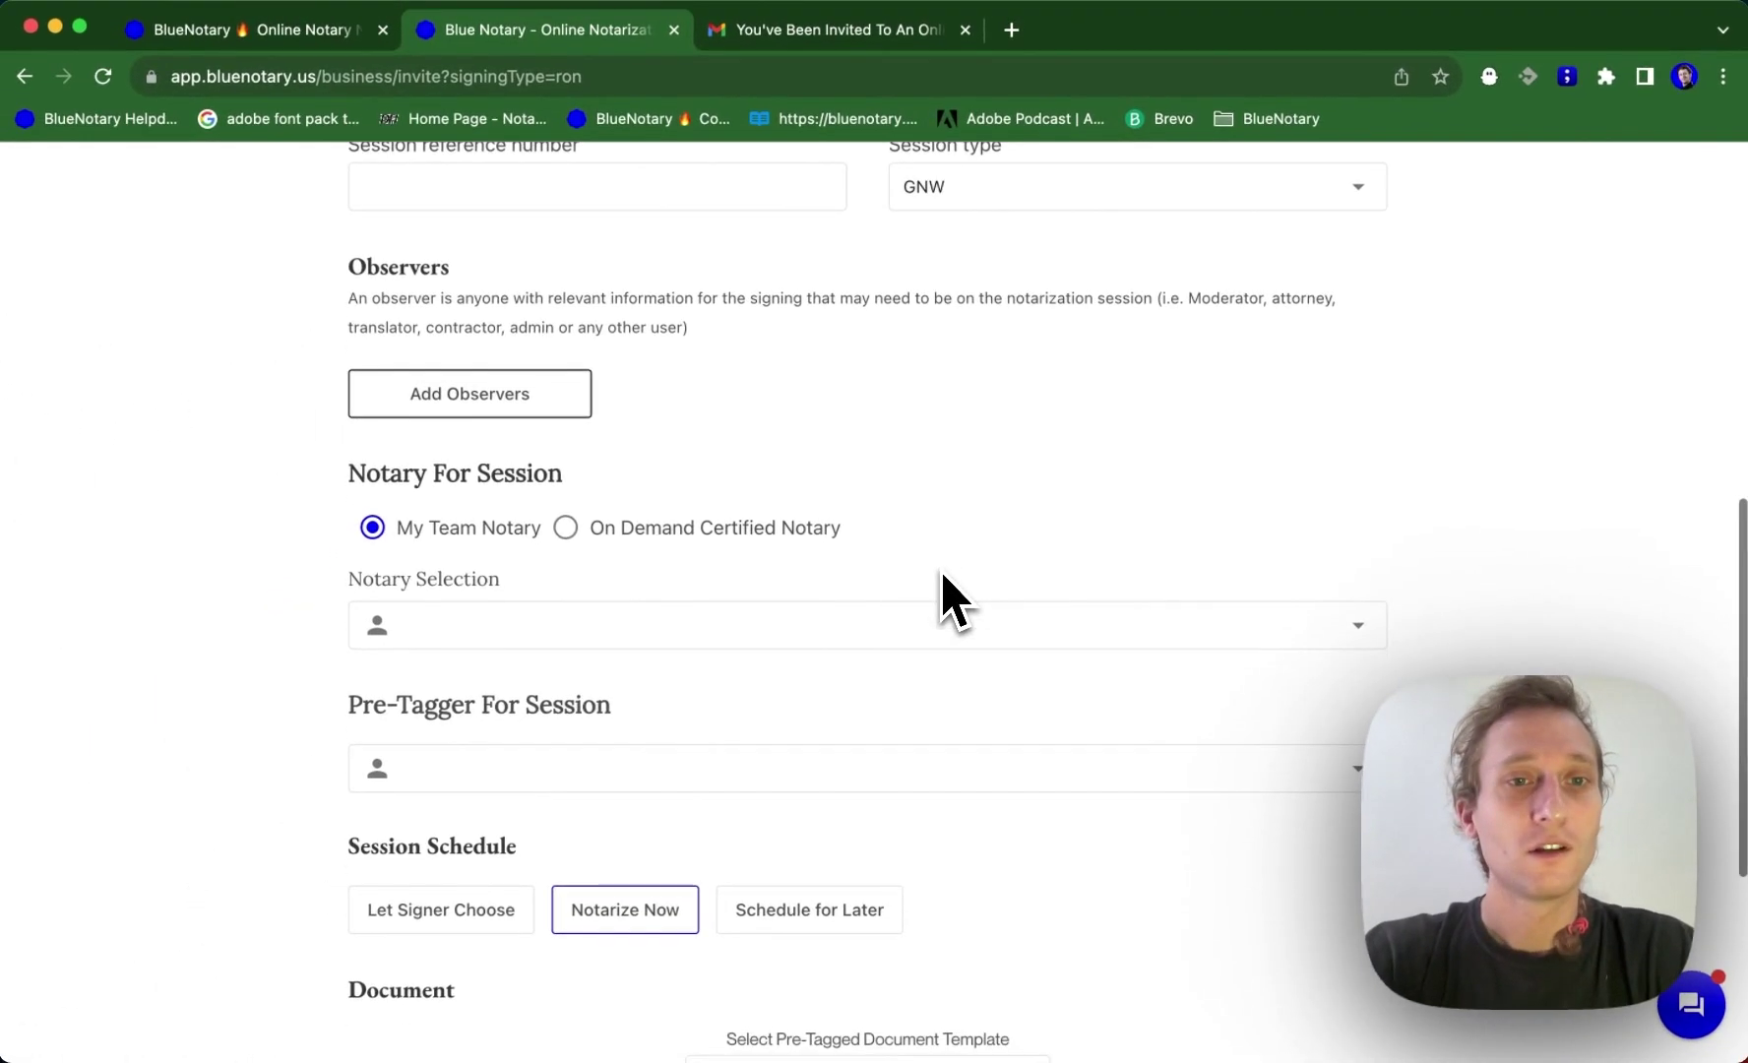
Look through the team Notary Selection and Pre-Tagger dropdowns without choosing anything
scroll(943, 578, "down", 3)
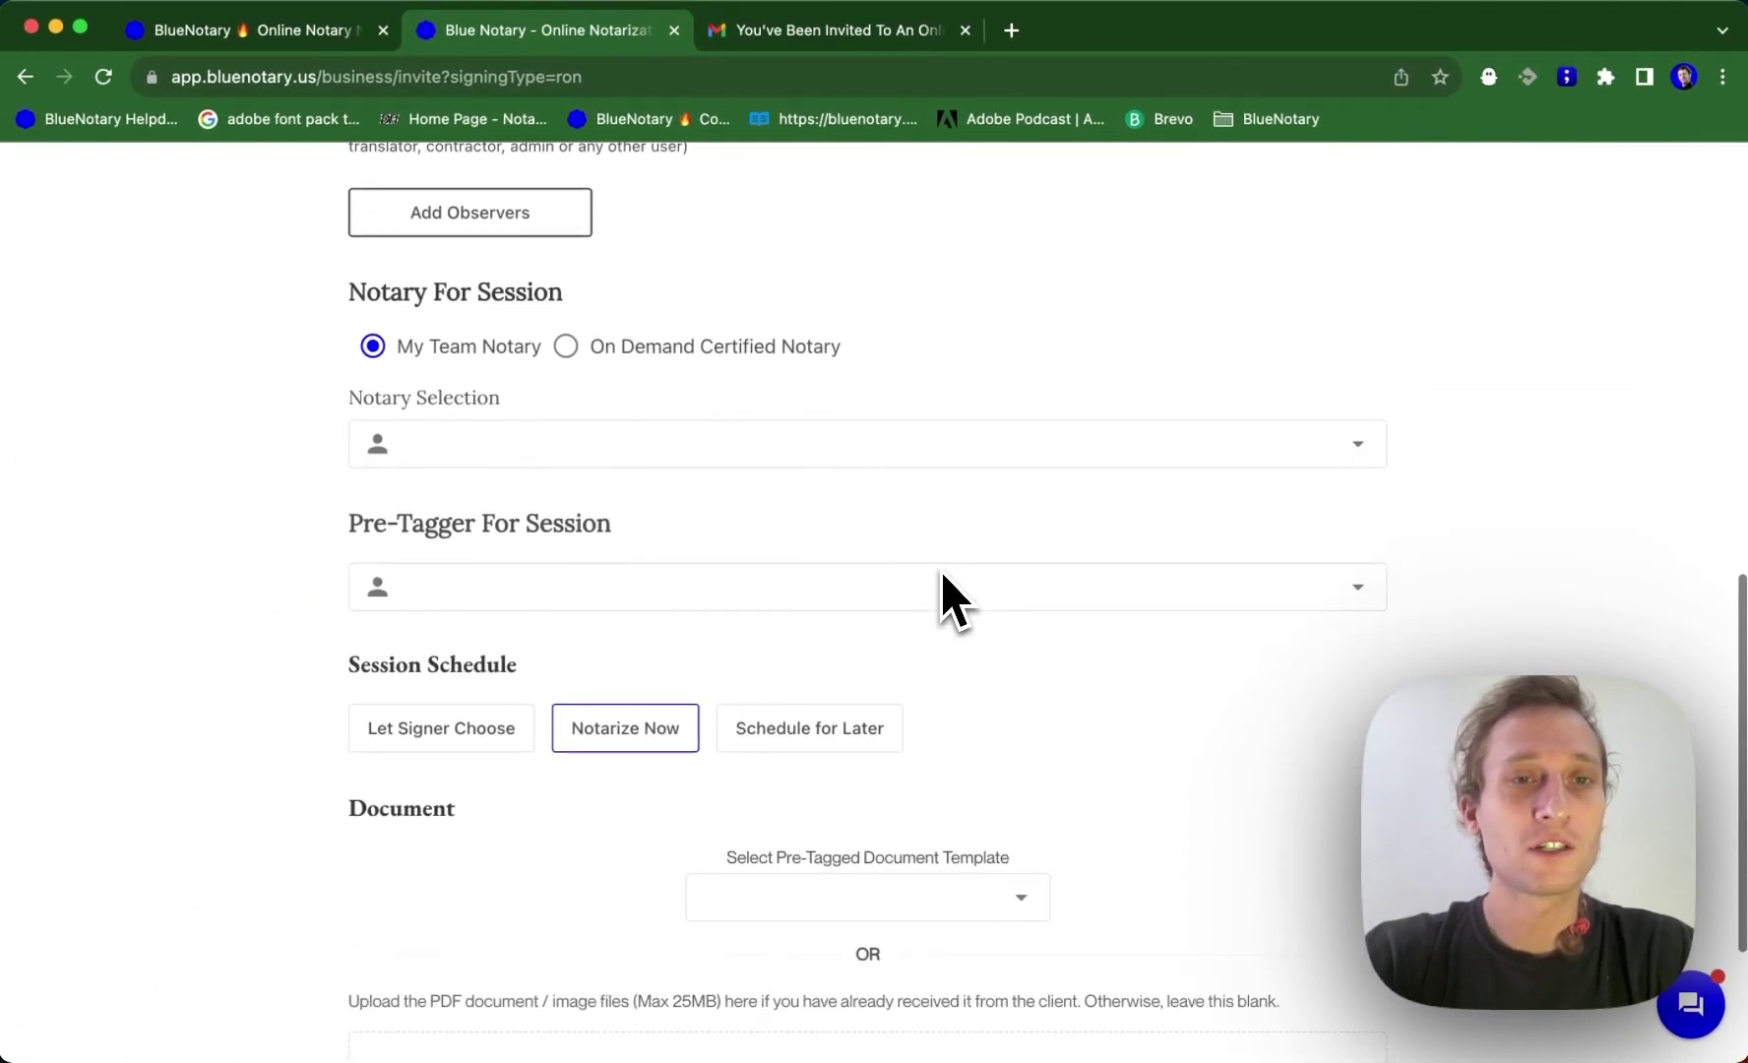
scroll(955, 603, "down", 1)
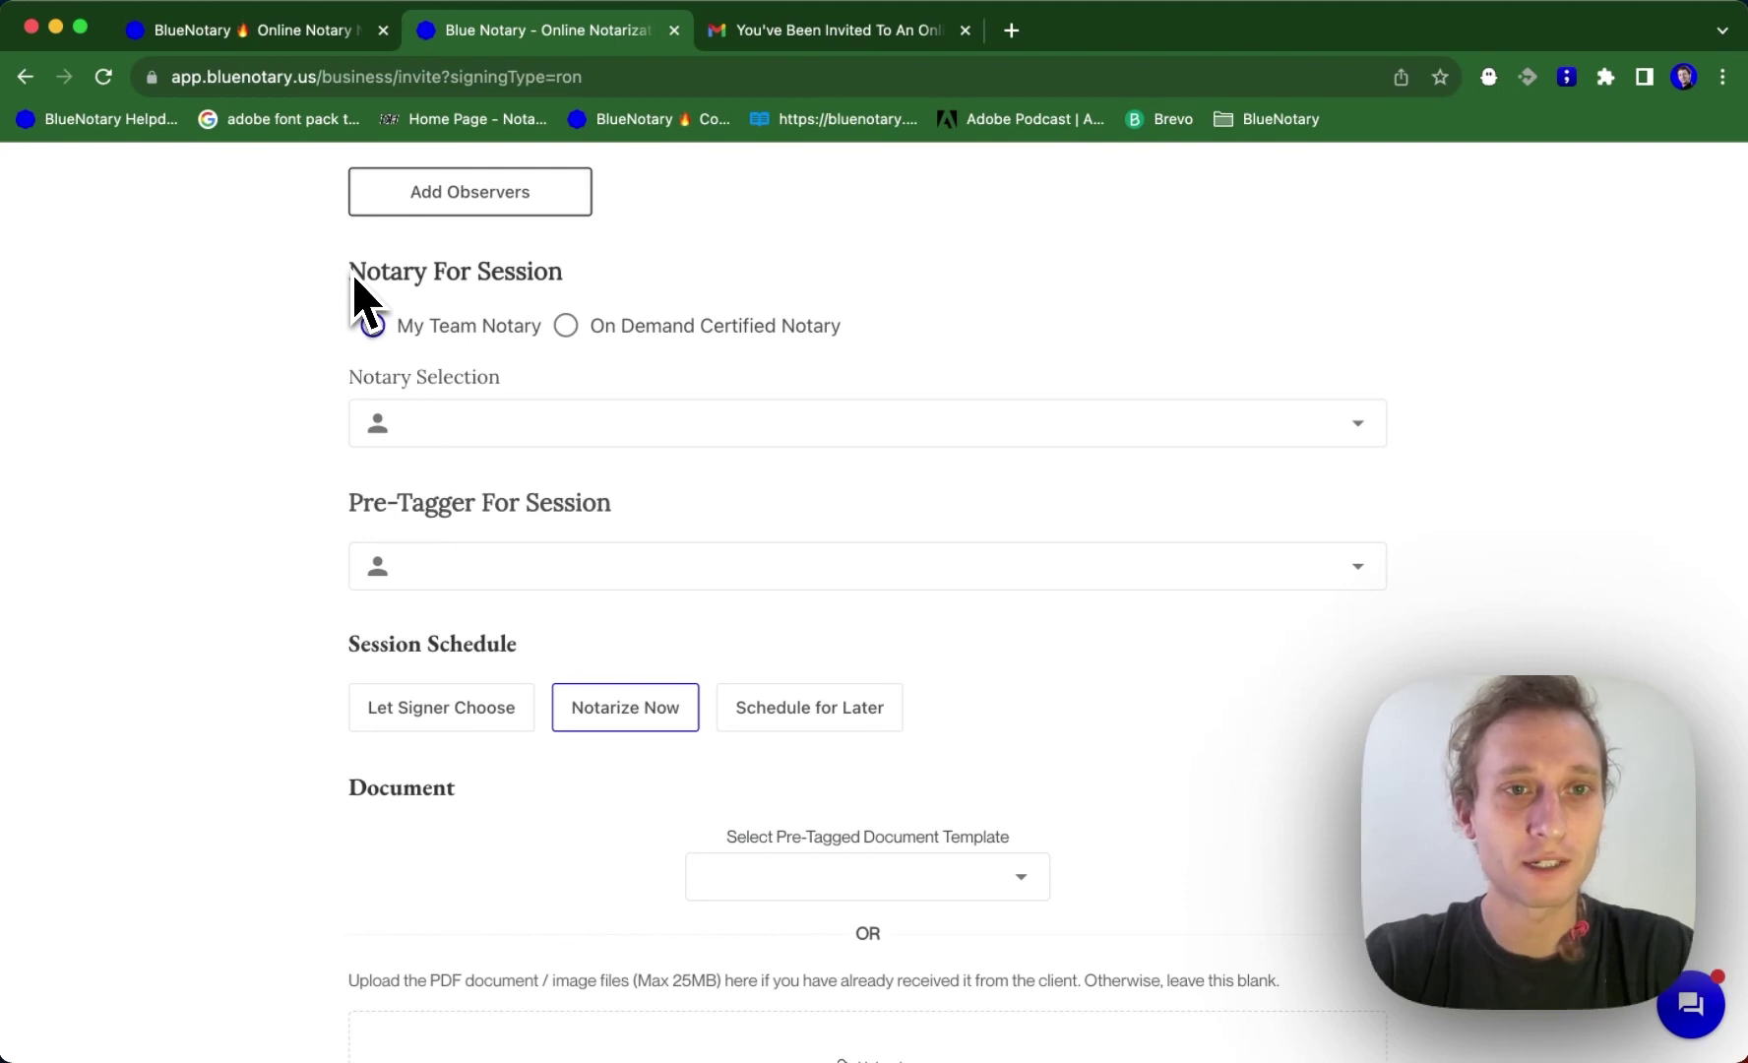
left_click(724, 434)
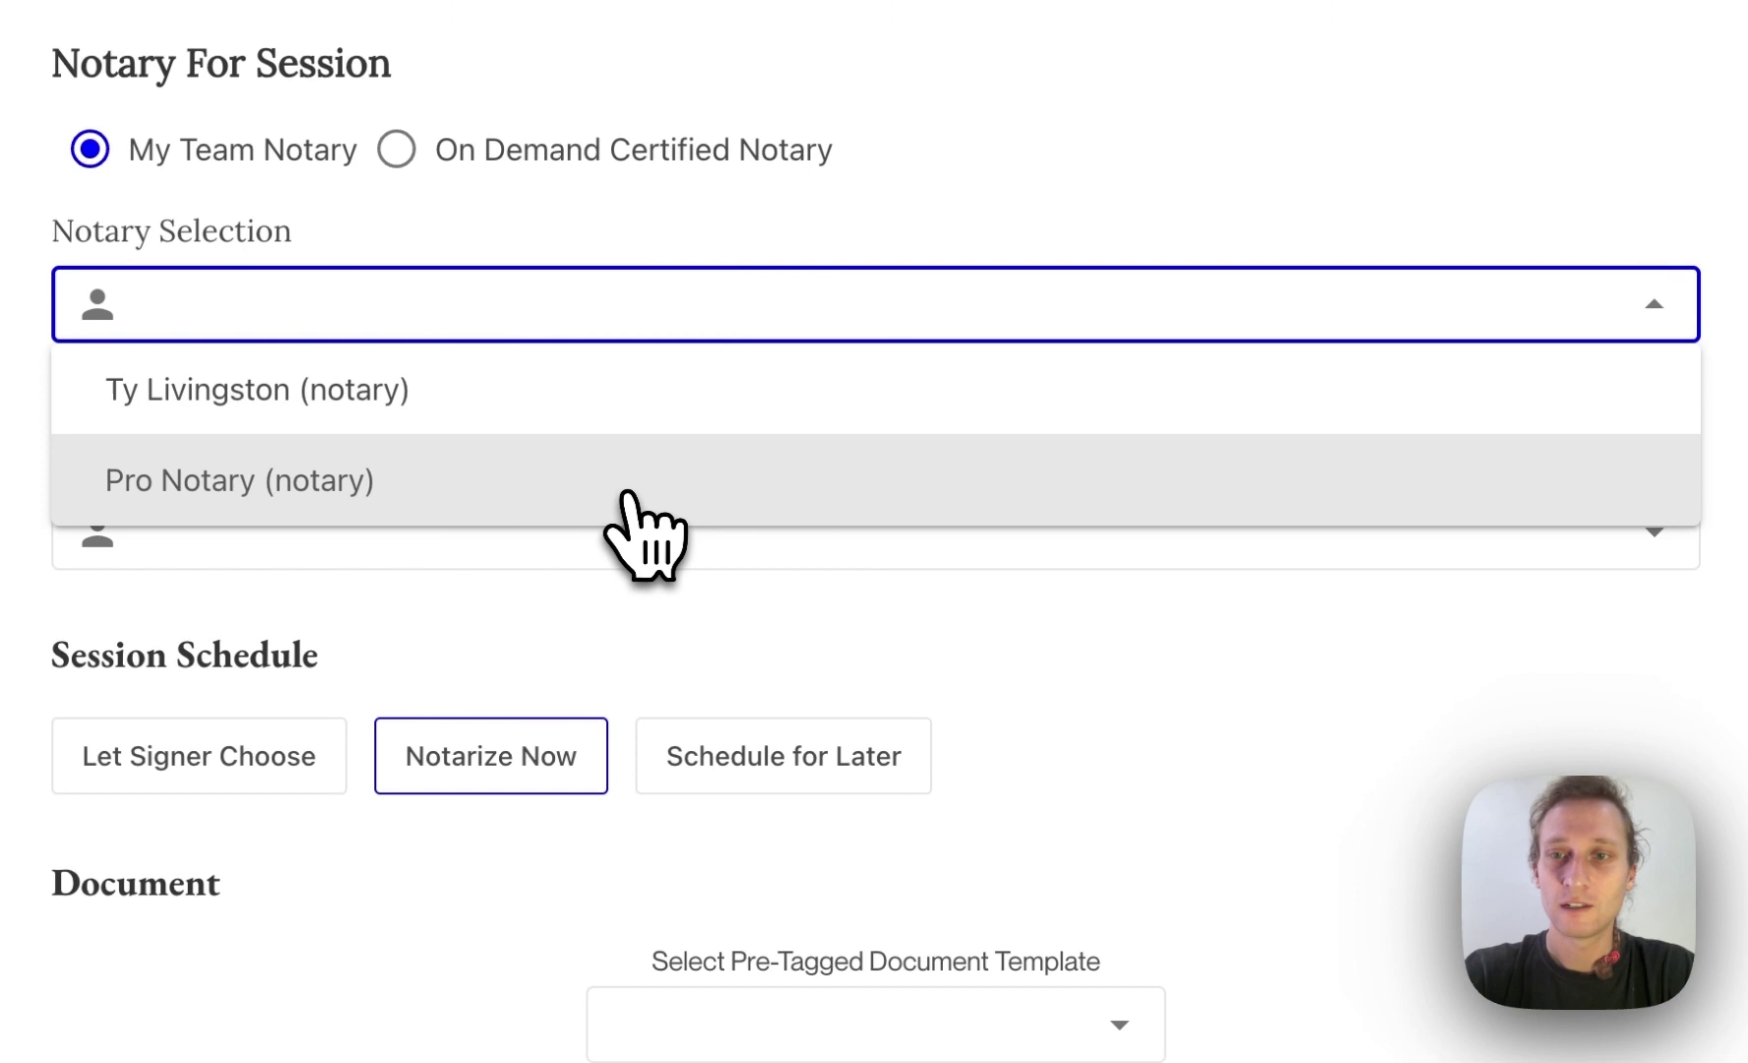
left_click(1132, 209)
left_click(896, 503)
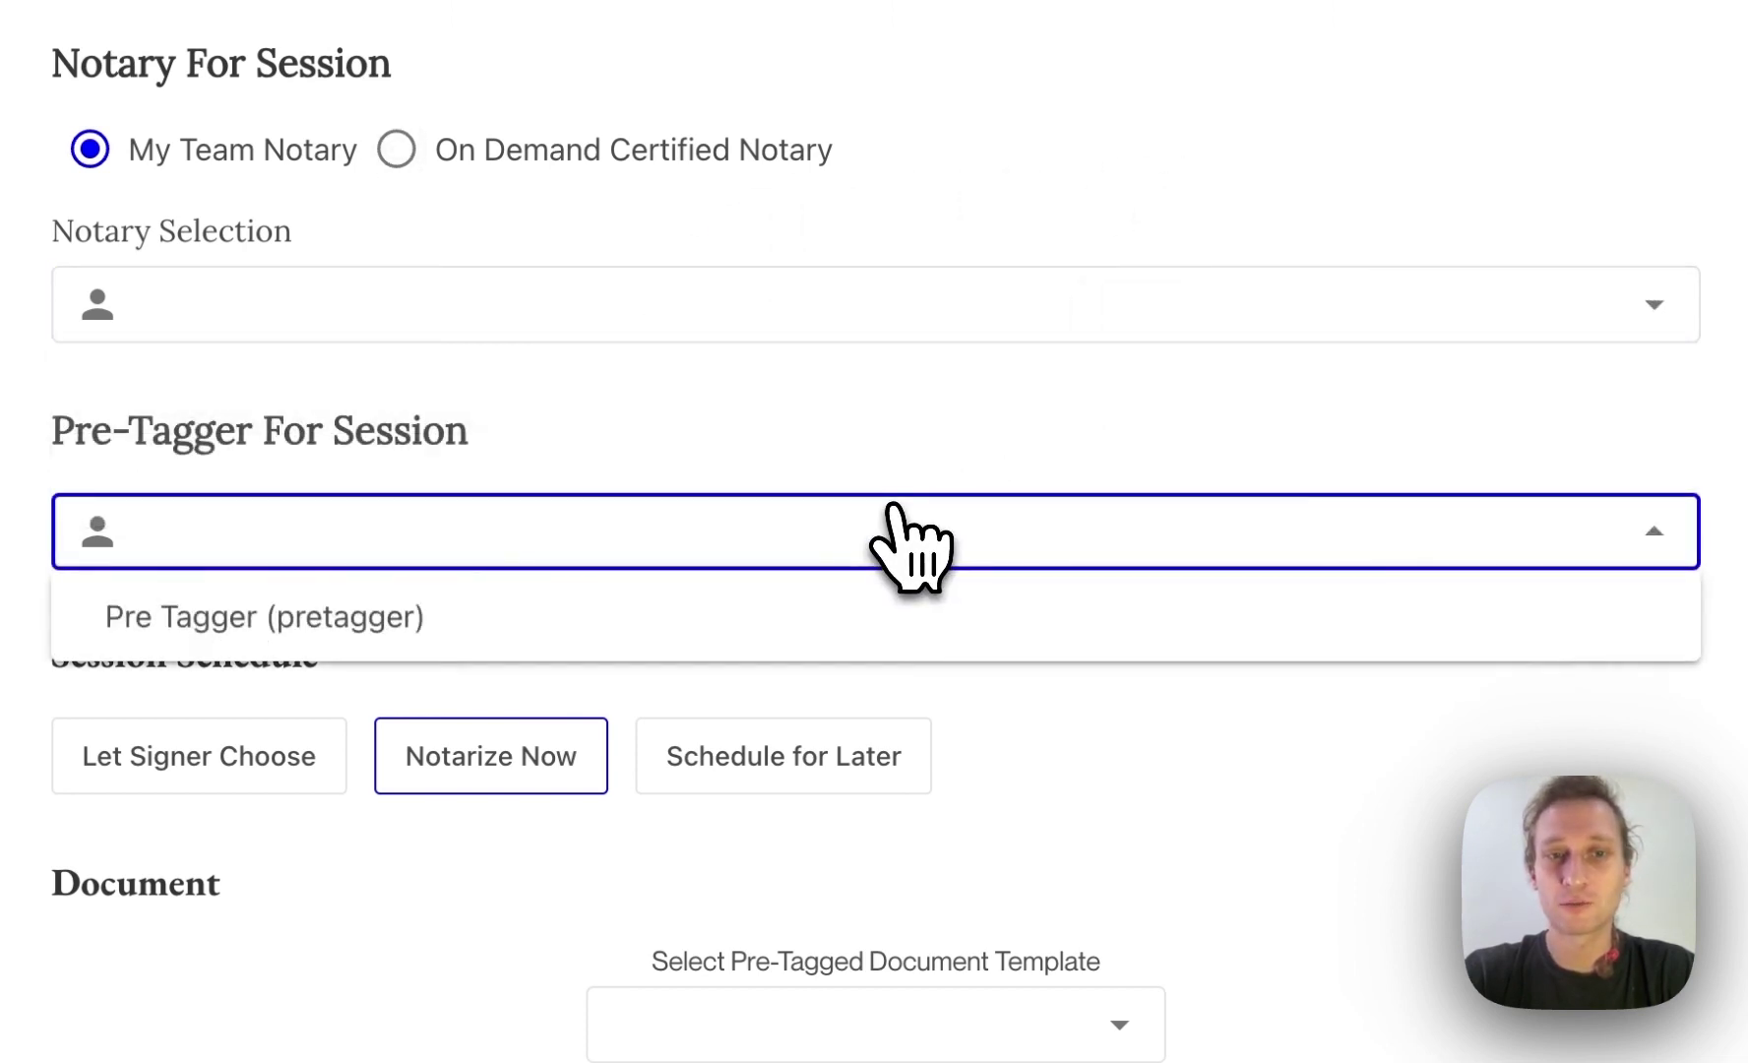
left_click(983, 421)
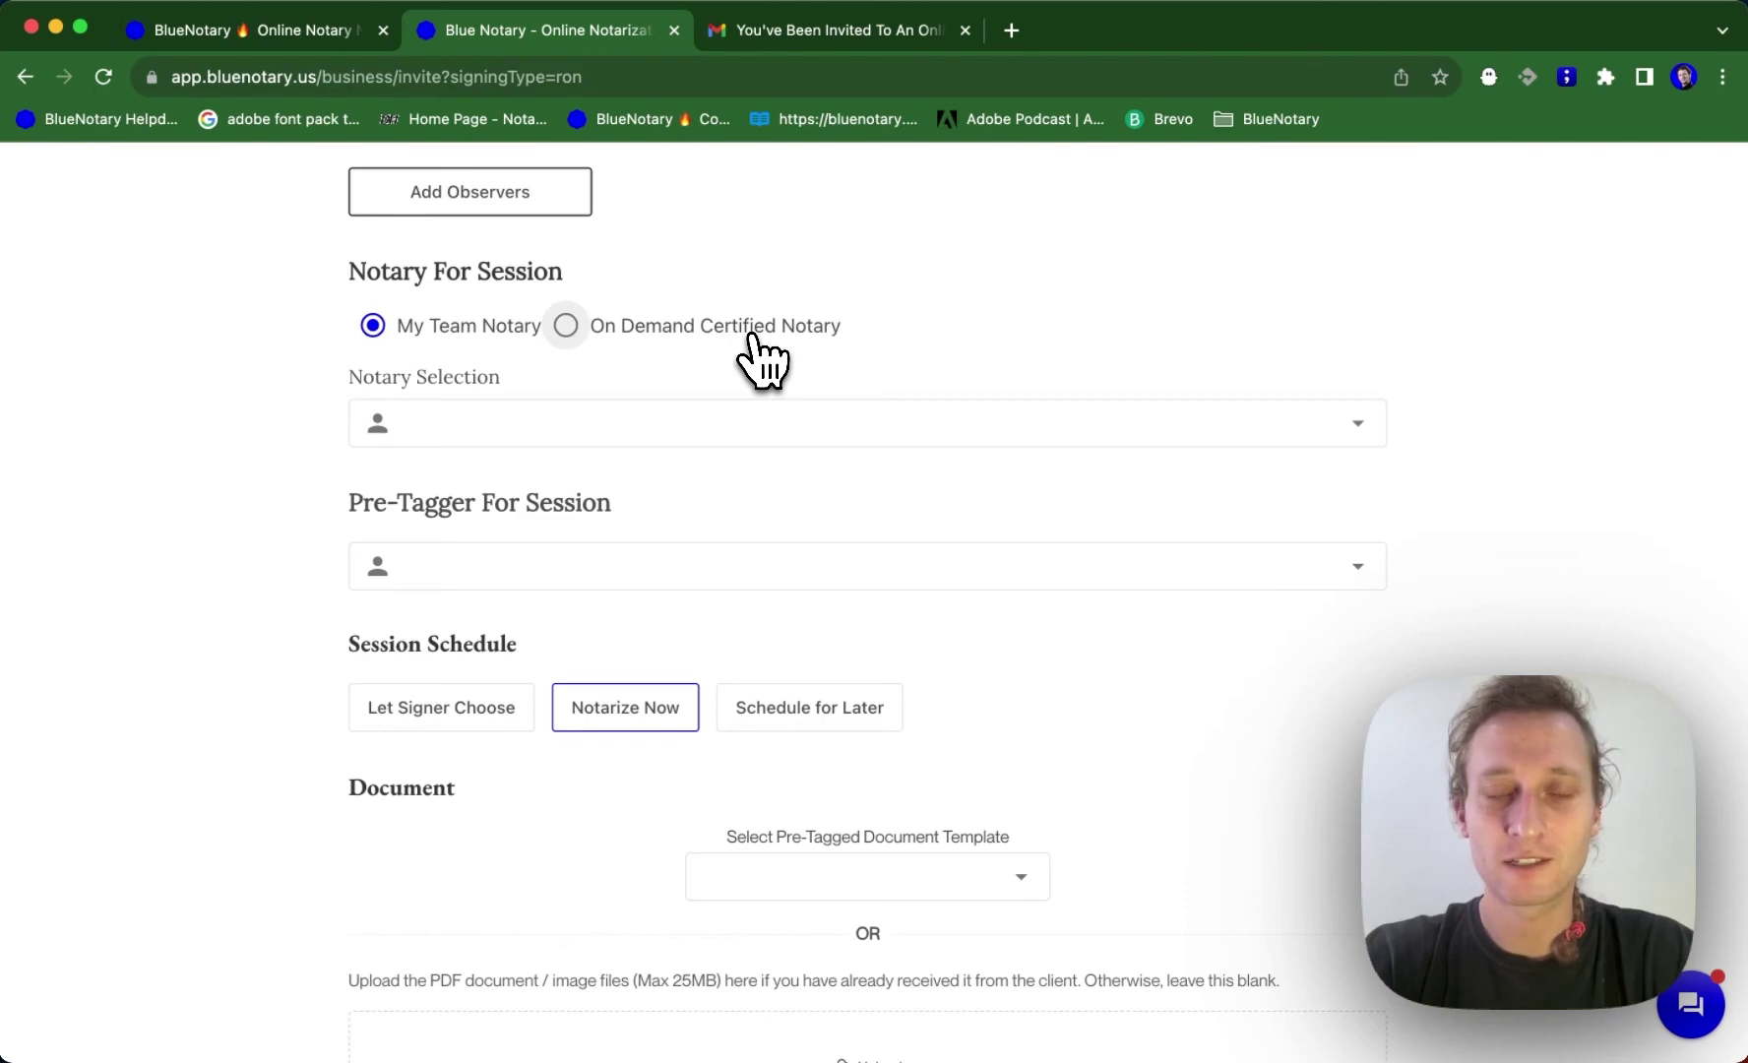
Switch the notary to On Demand Certified Notary and recheck the empty Pre-Tagger list
left_click(747, 334)
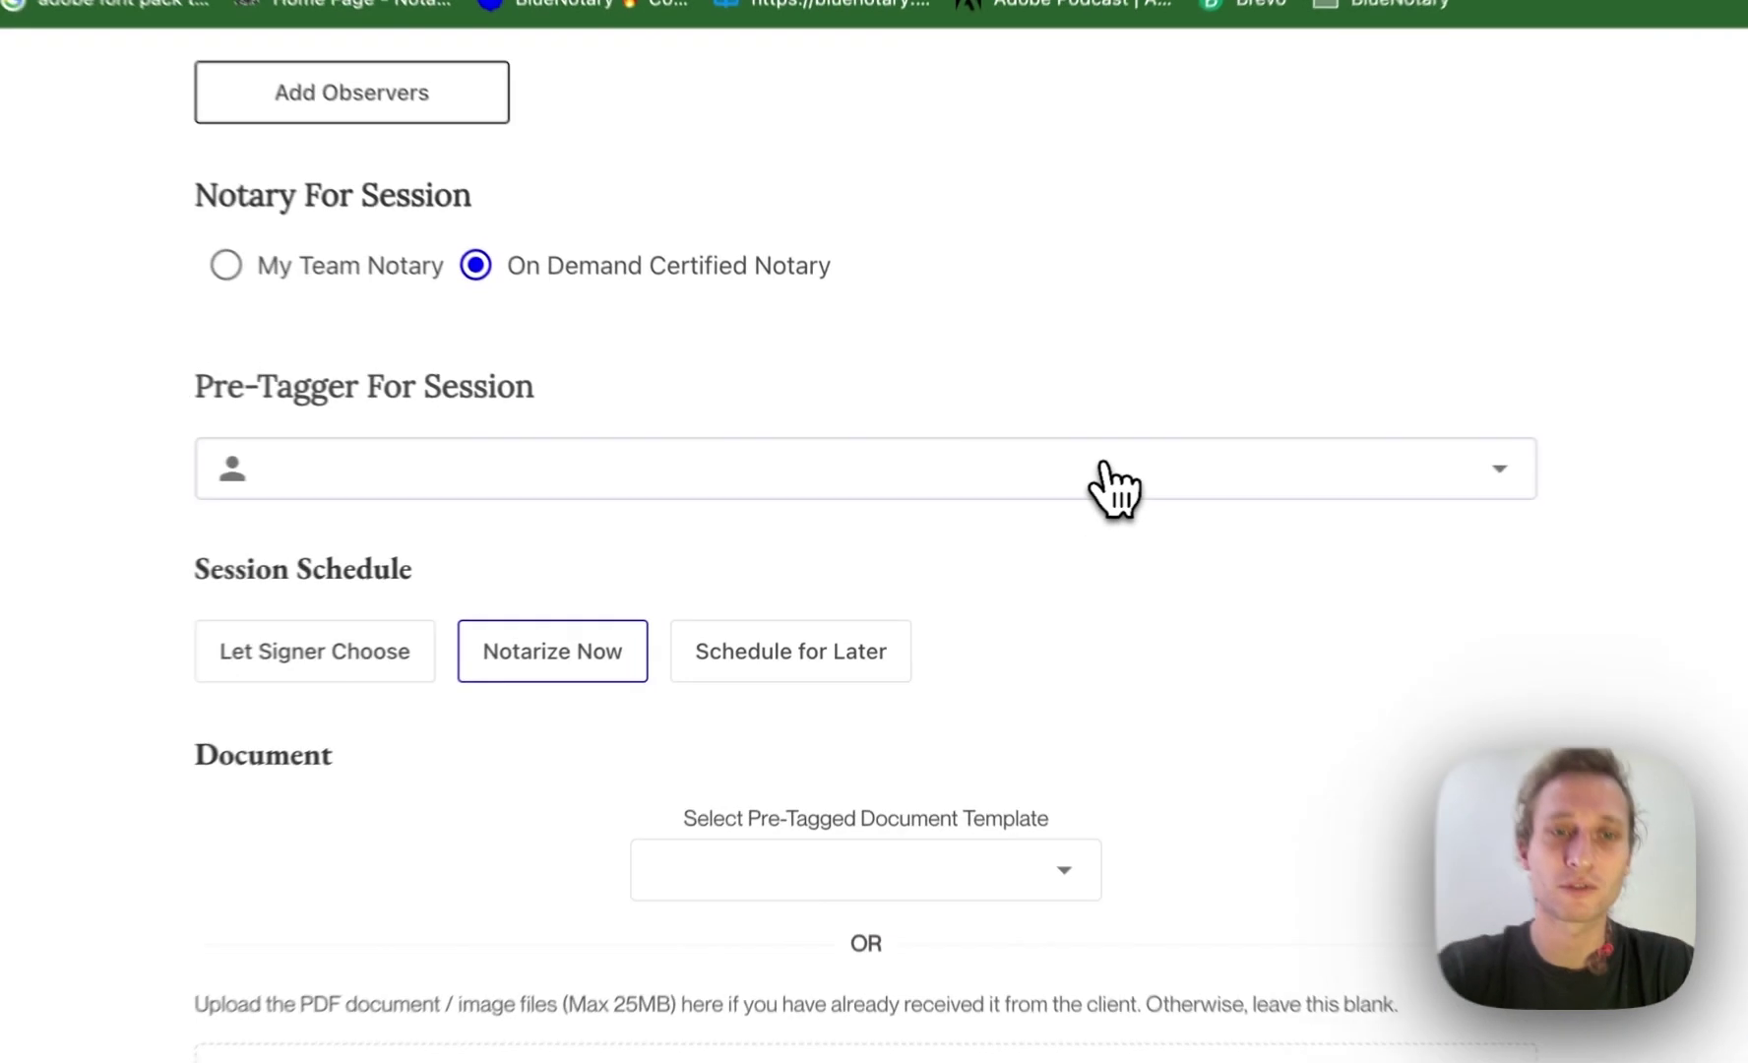
left_click(1104, 464)
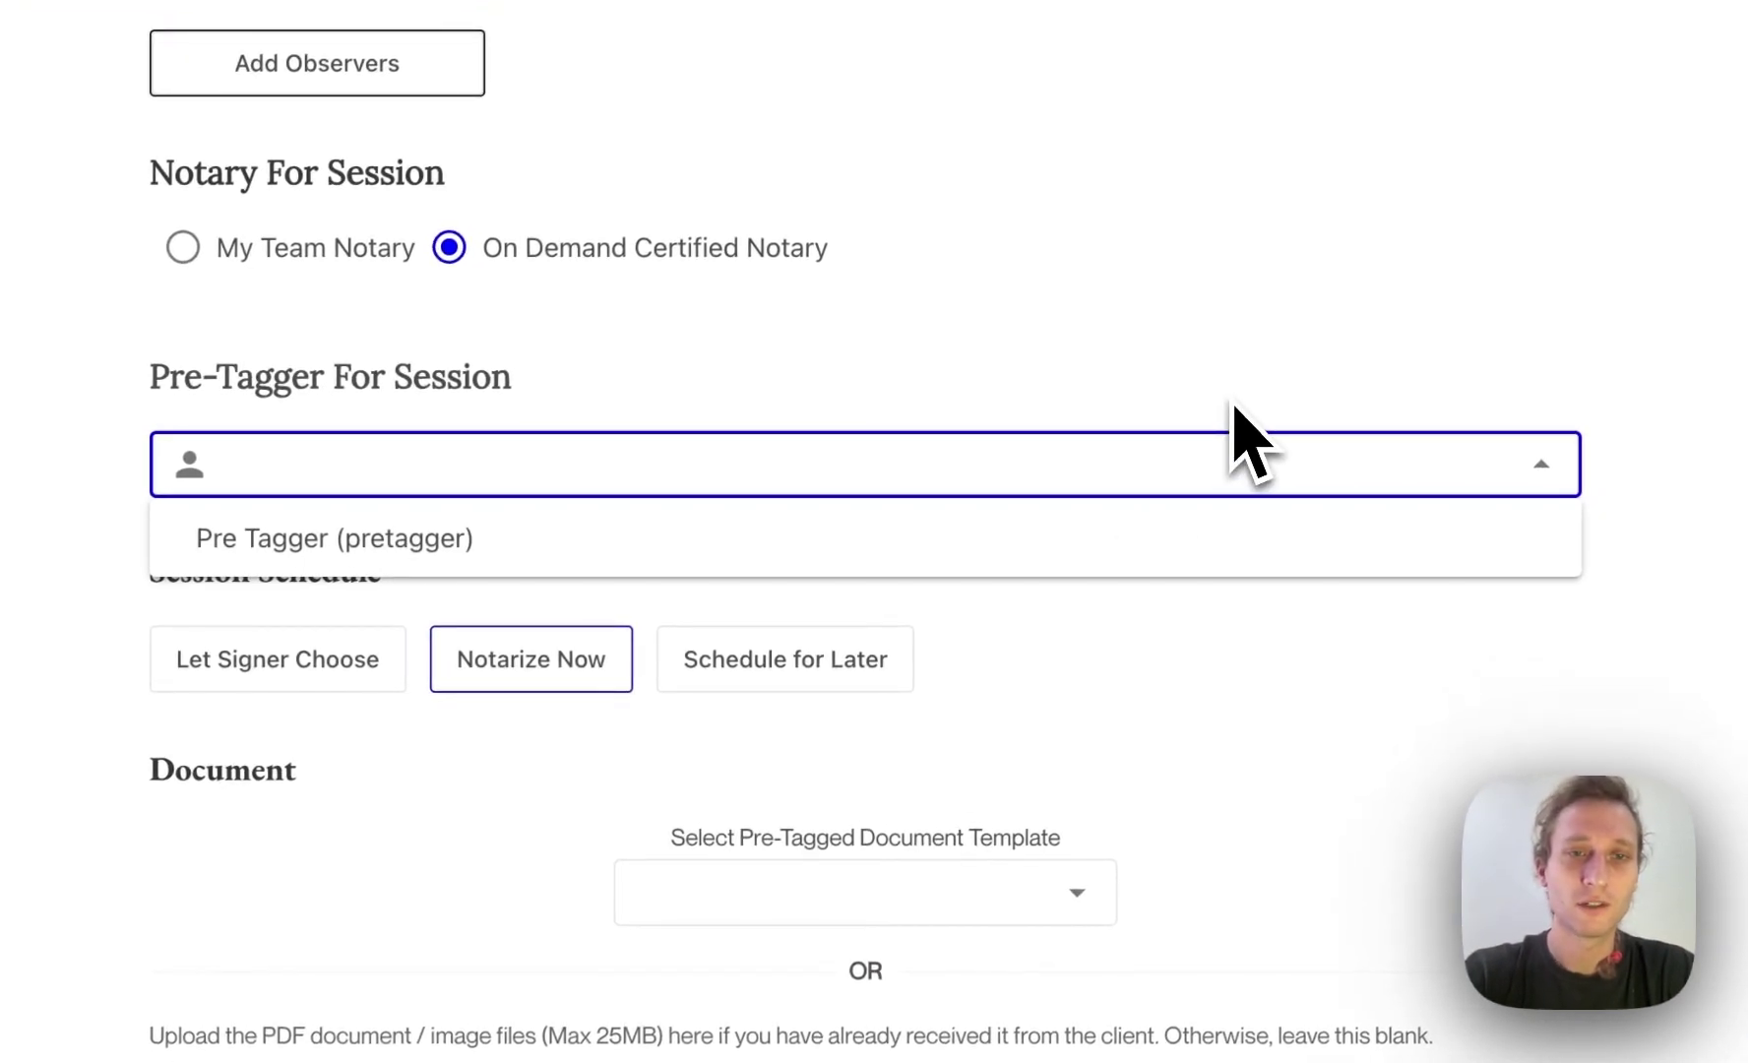
left_click(1214, 414)
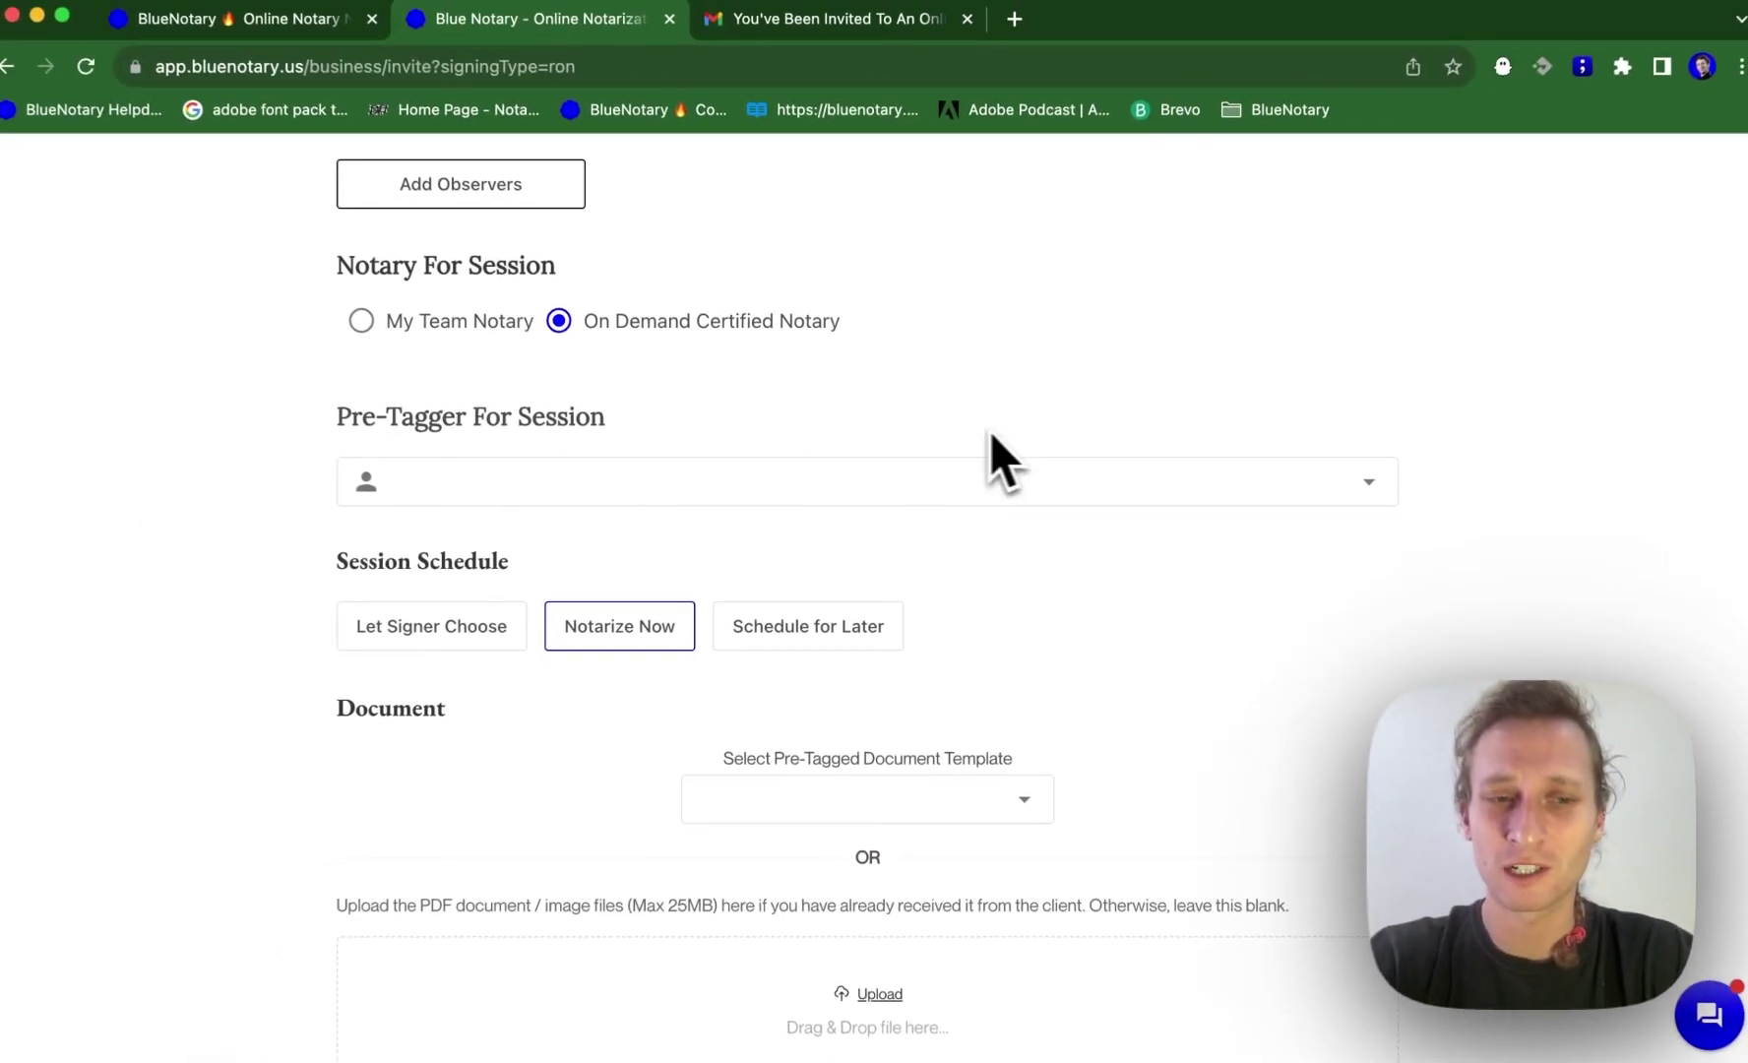
Cycle the schedule through Let Signer Choose and Notarize Now, ending on Schedule for Later
scroll(800, 488, "down", 3)
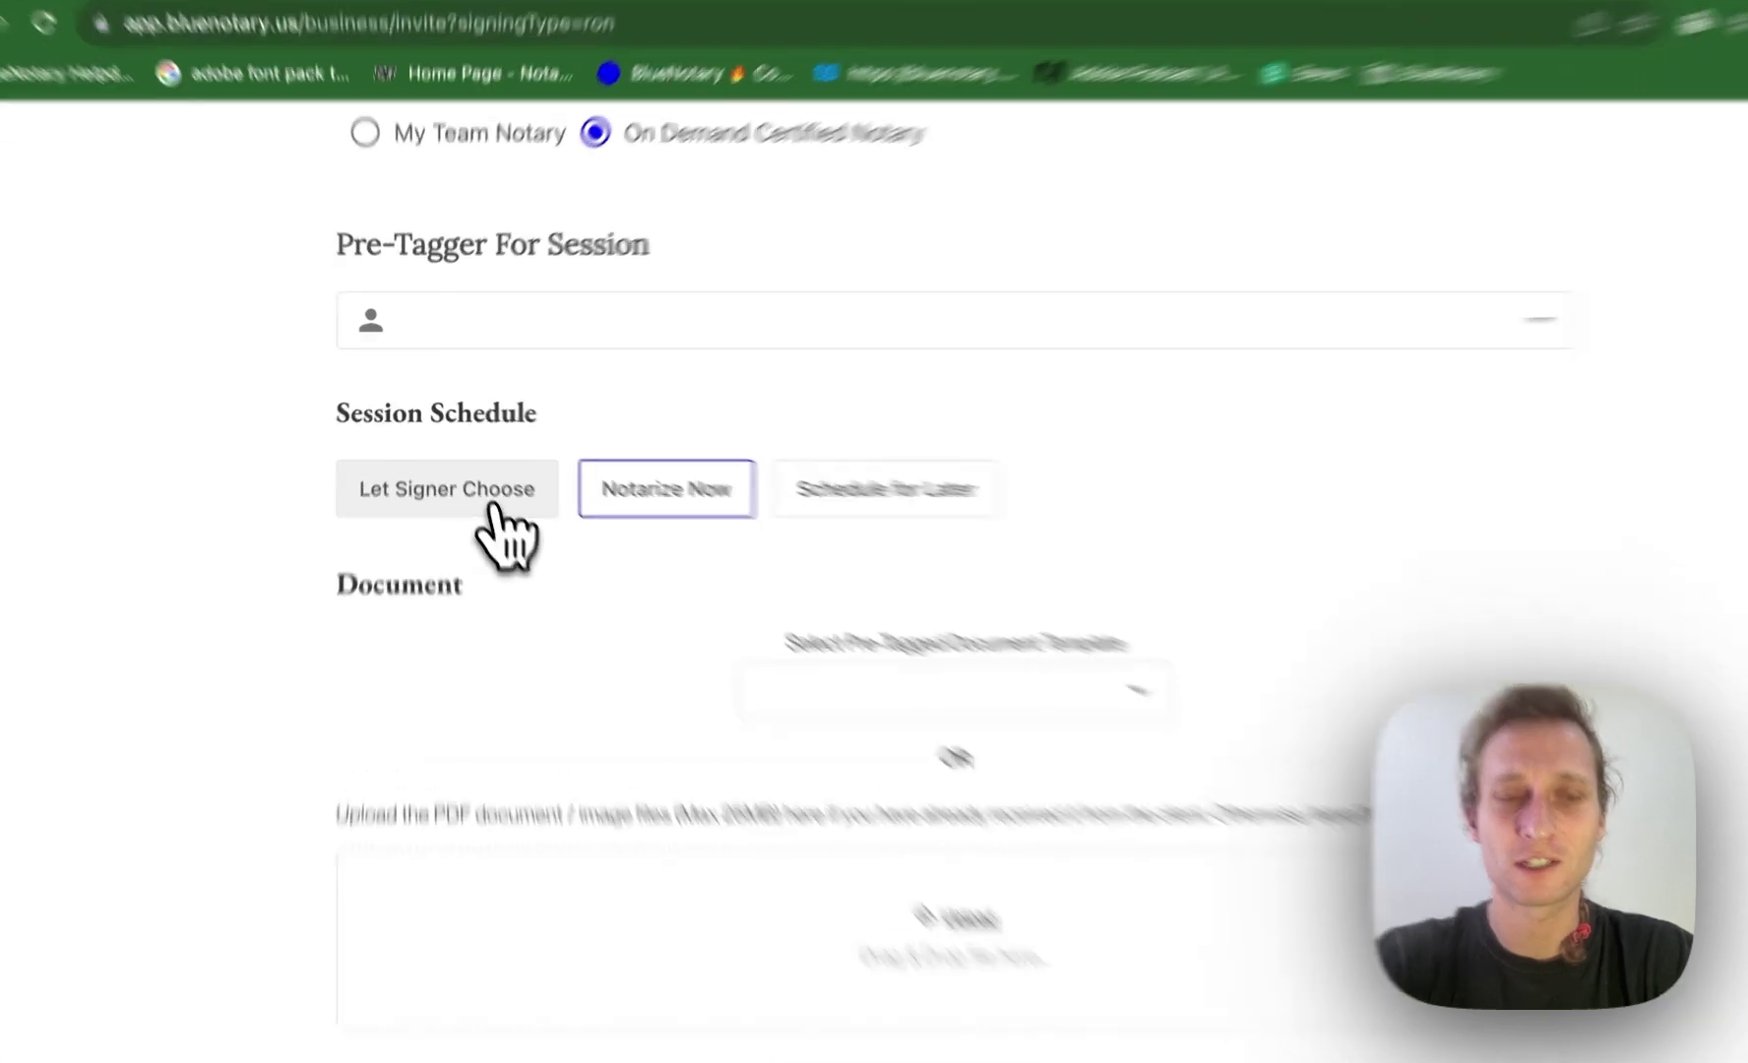
left_click(495, 521)
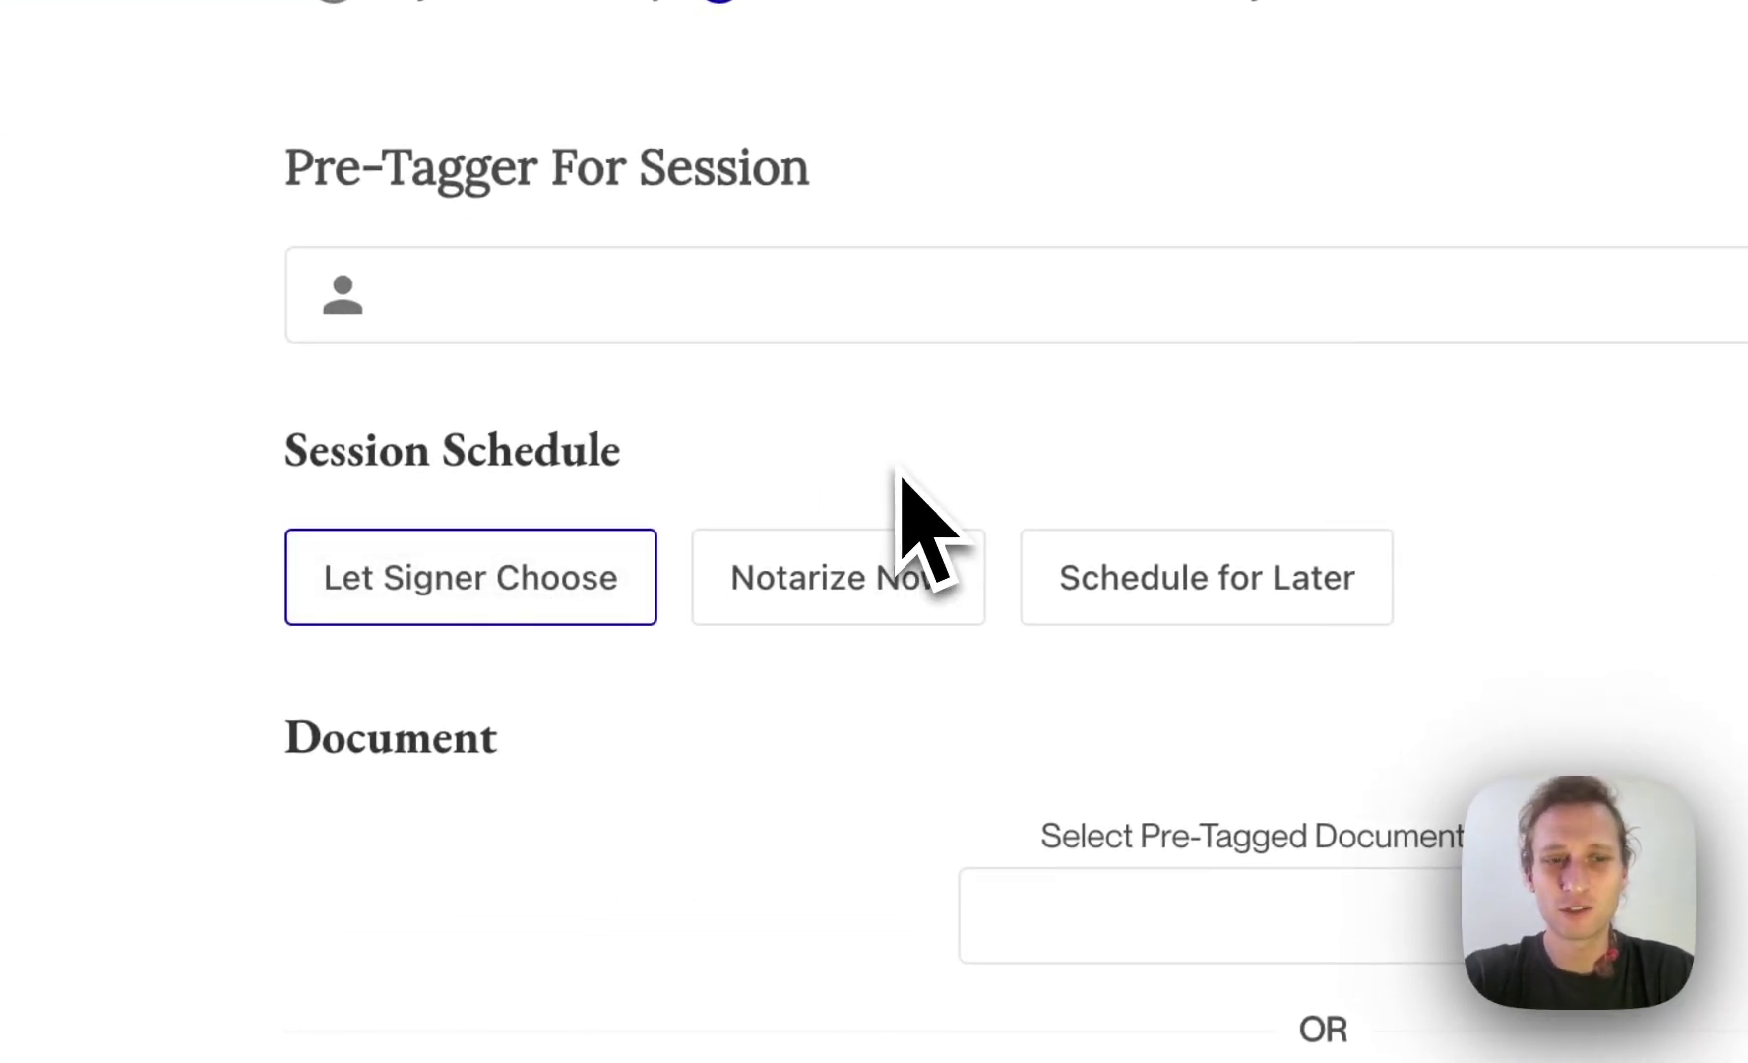
left_click(891, 583)
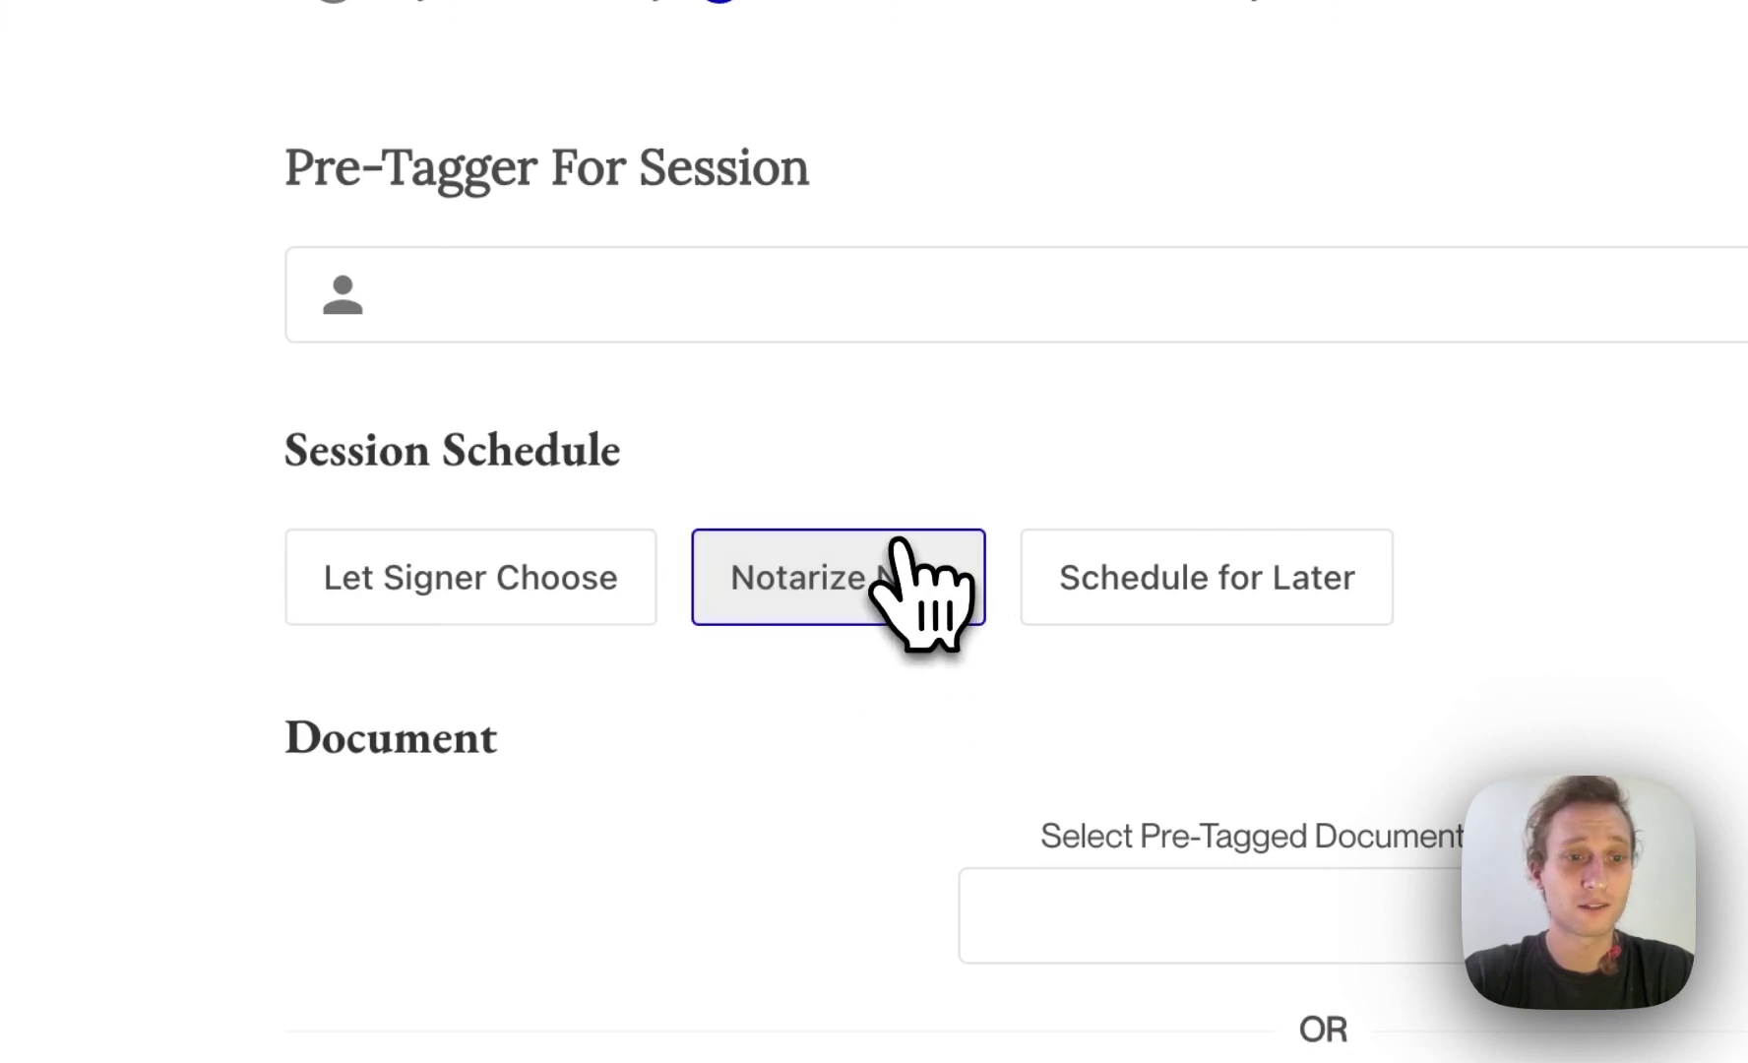
left_click(1216, 566)
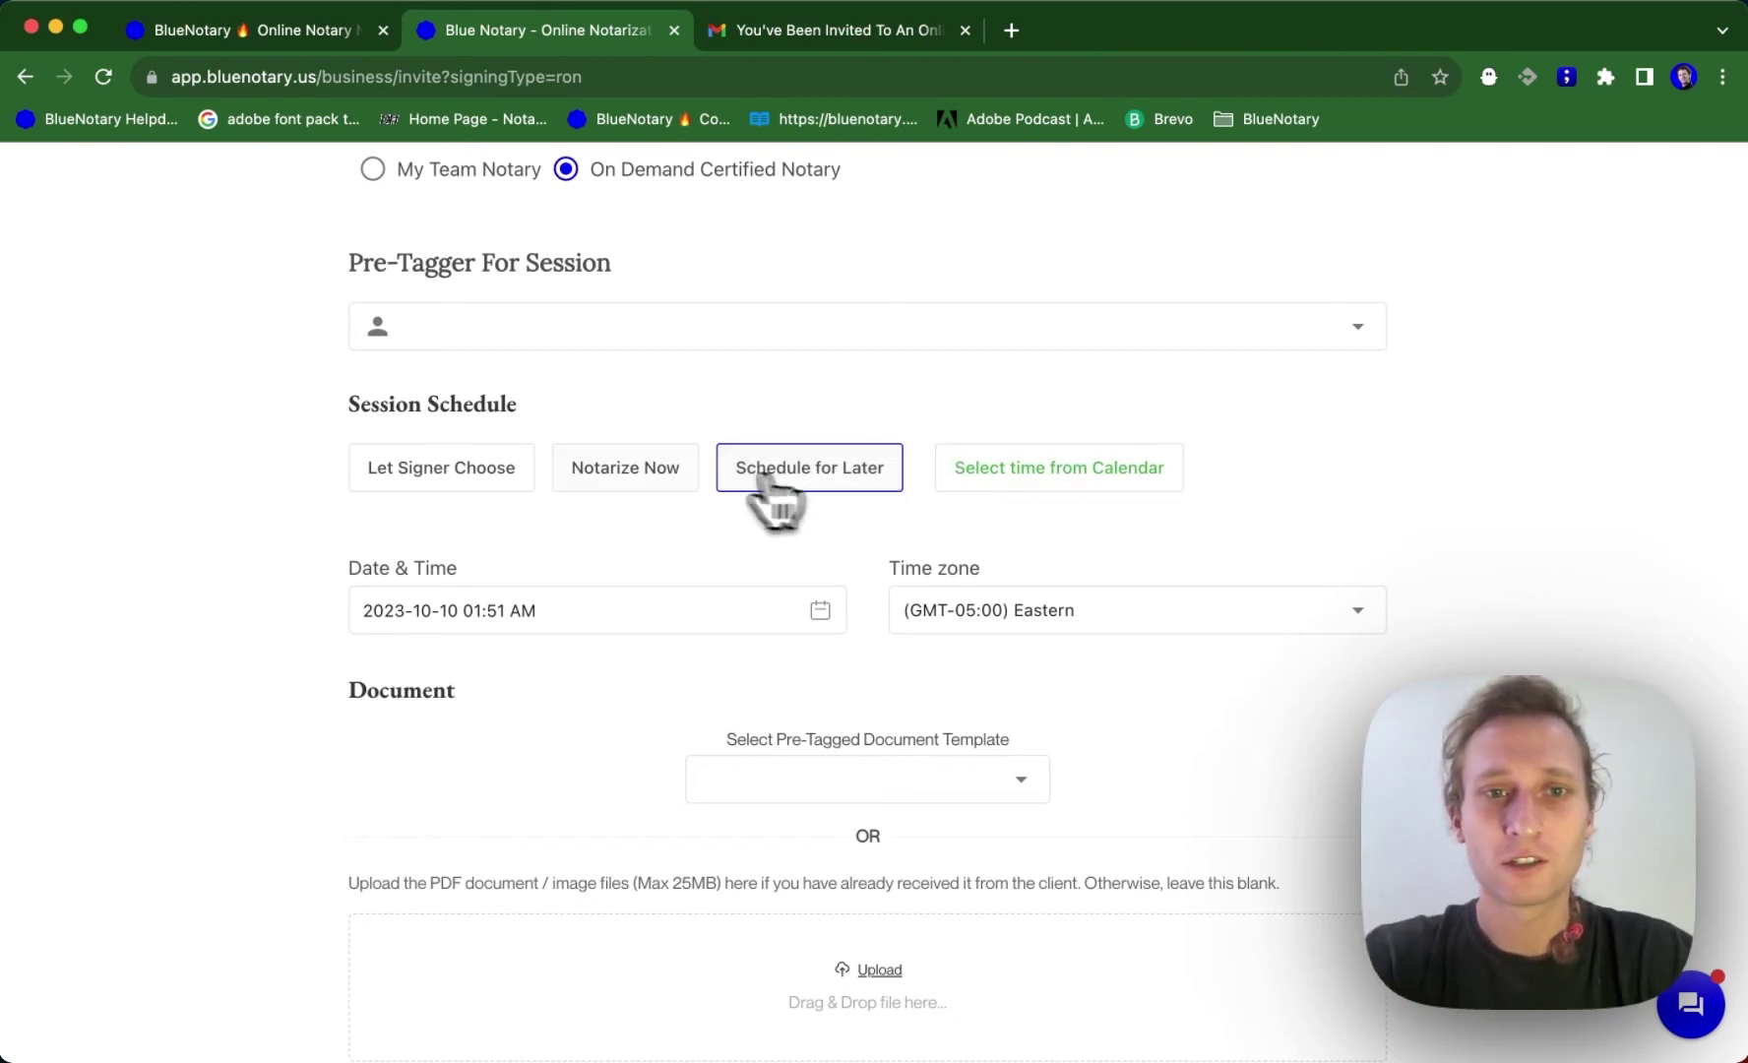
Switch back to Notarize Now and pick the USPS 1583 (Updated April, 2023) template
left_click(689, 469)
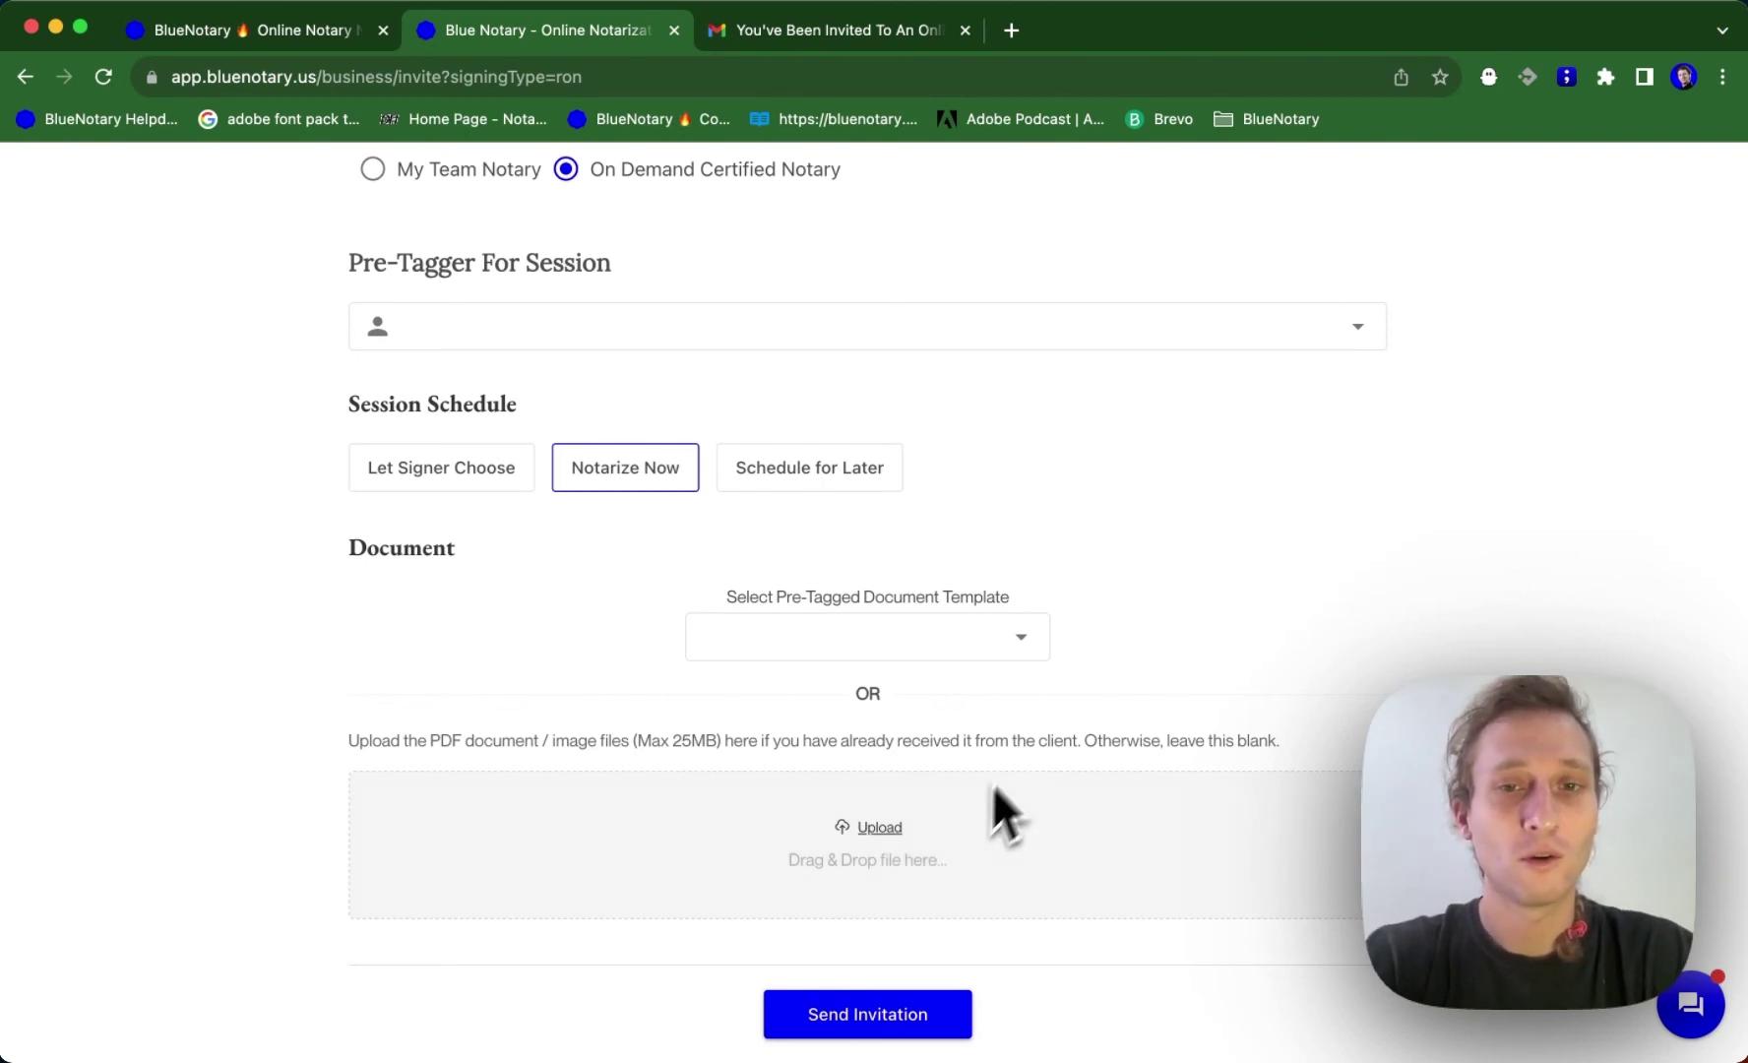
left_click(963, 648)
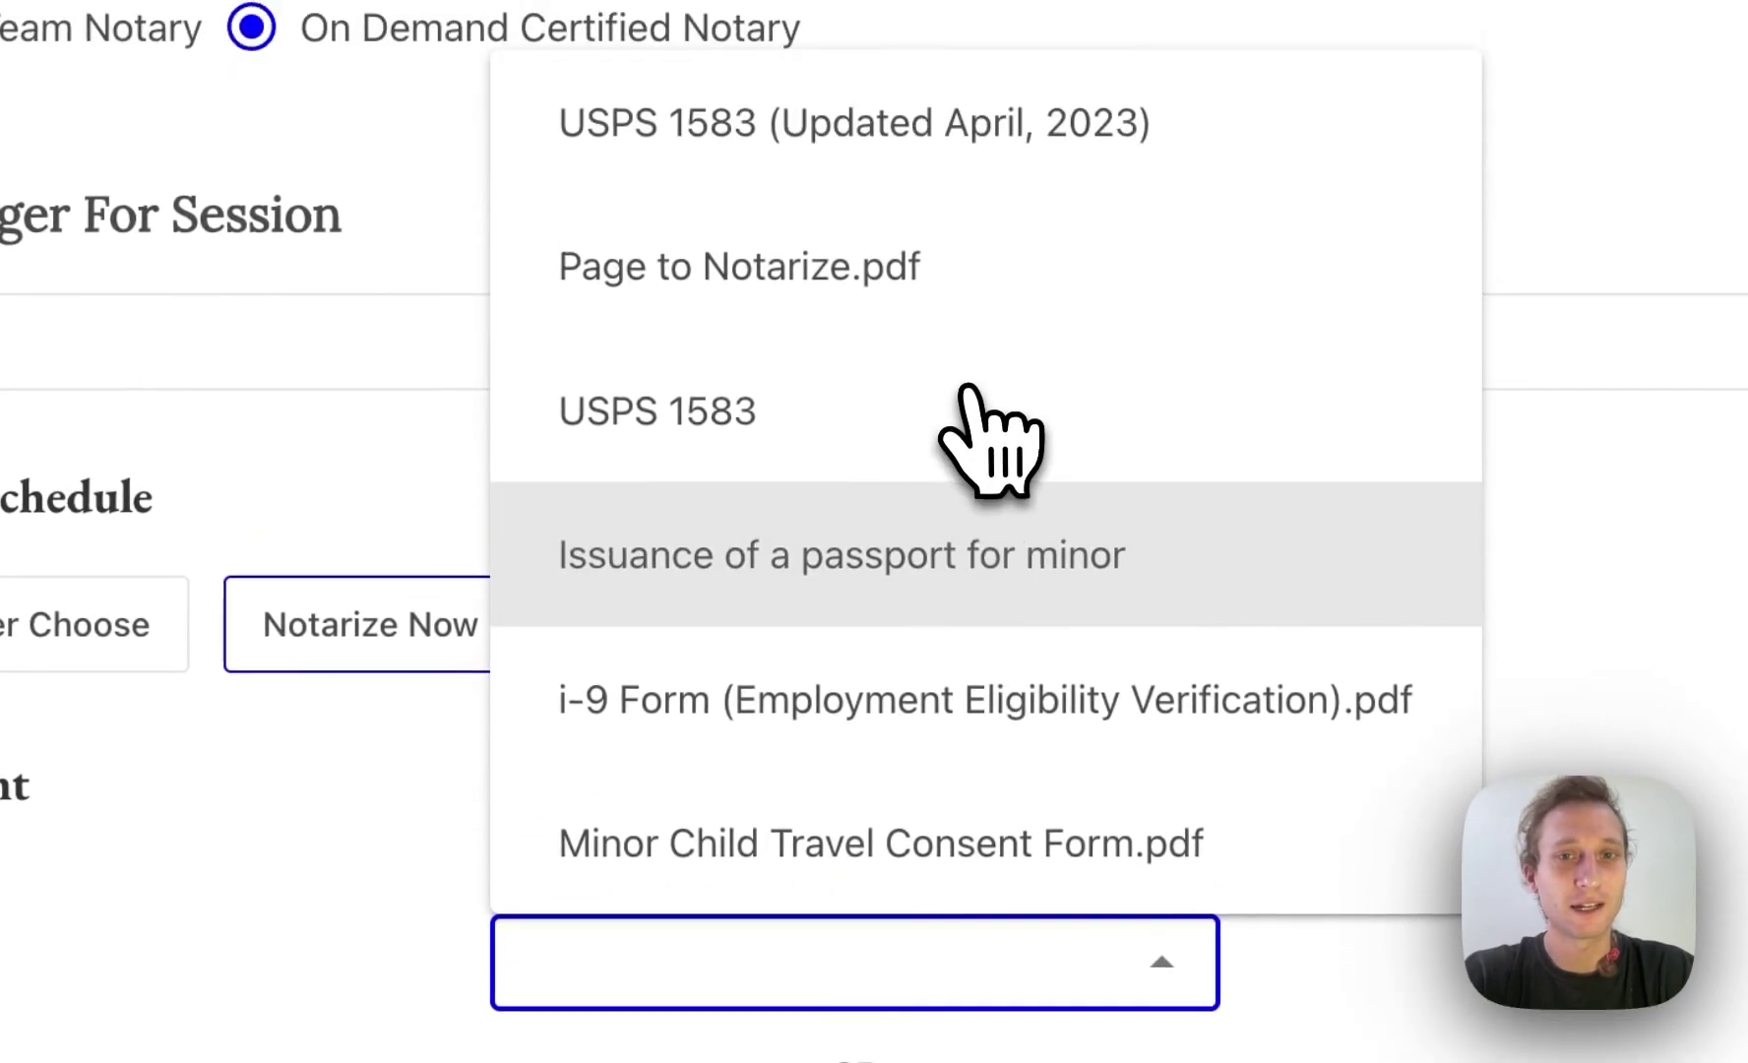
left_click(910, 165)
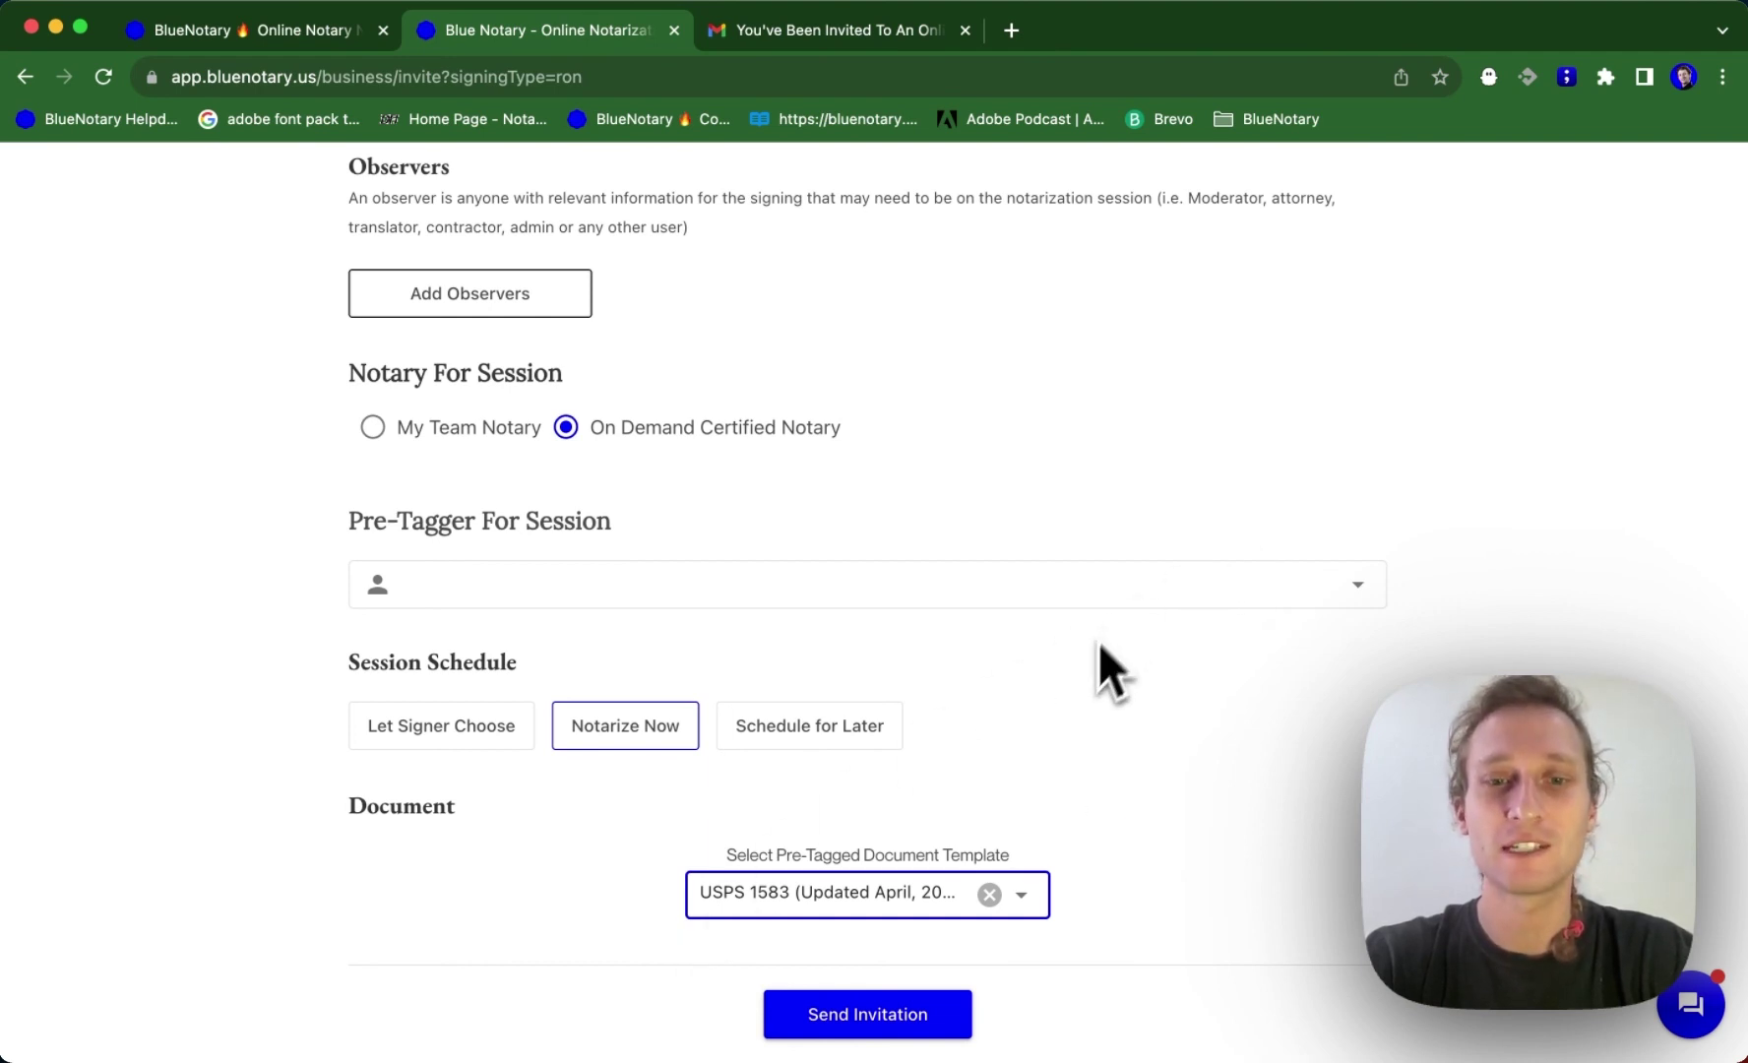
Open BlueNotary's invitation email in Gmail and scroll through its body and back up
left_click(773, 41)
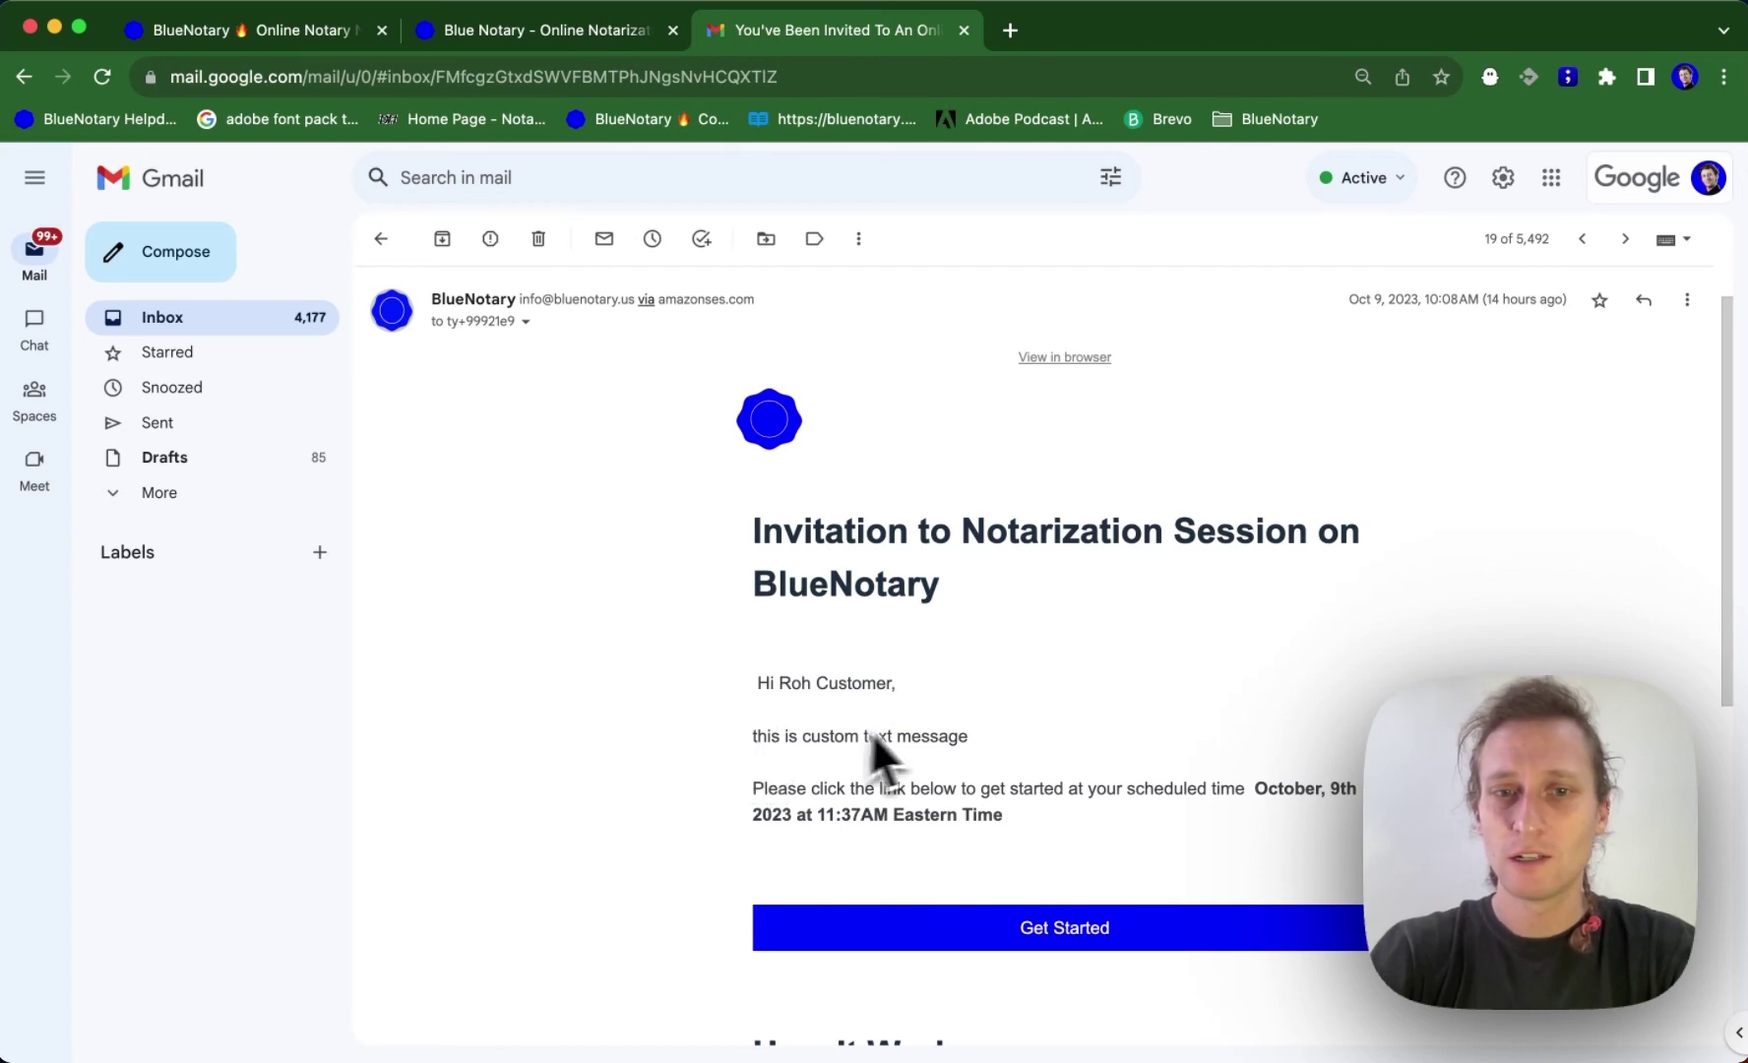
scroll(896, 750, "down", 2)
scroll(927, 726, "down", 1)
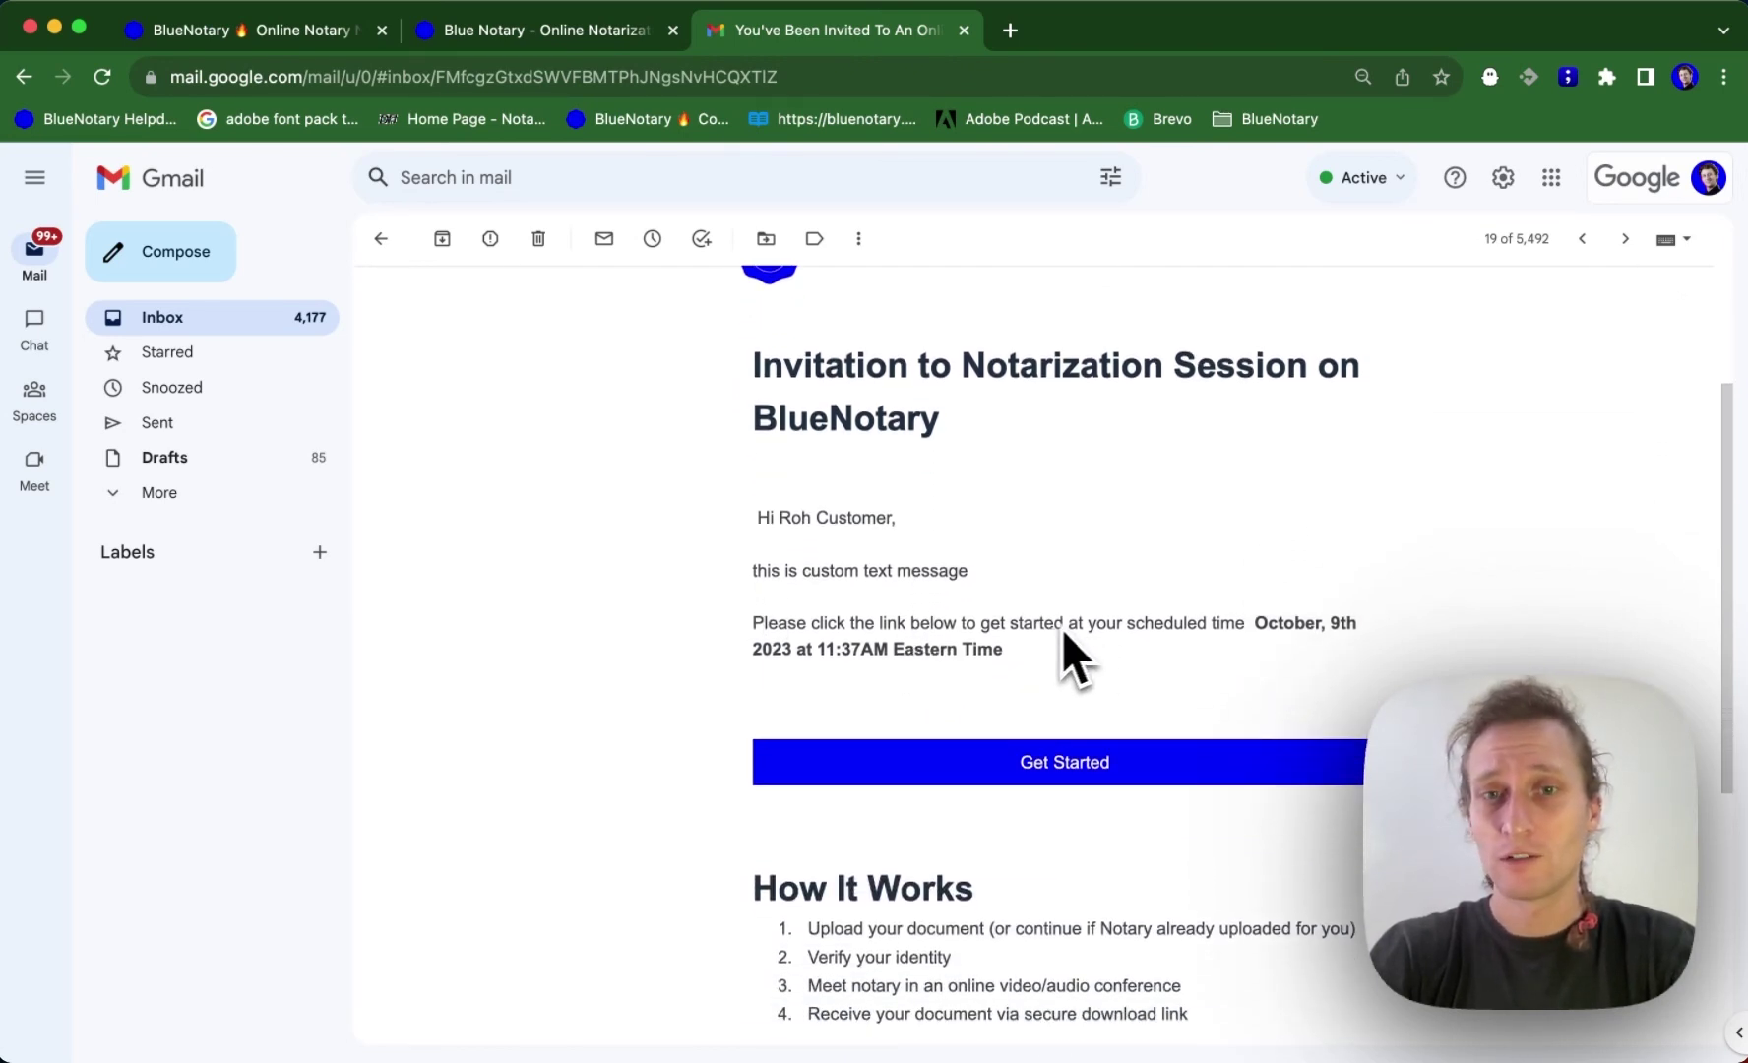
scroll(1004, 630, "down", 6)
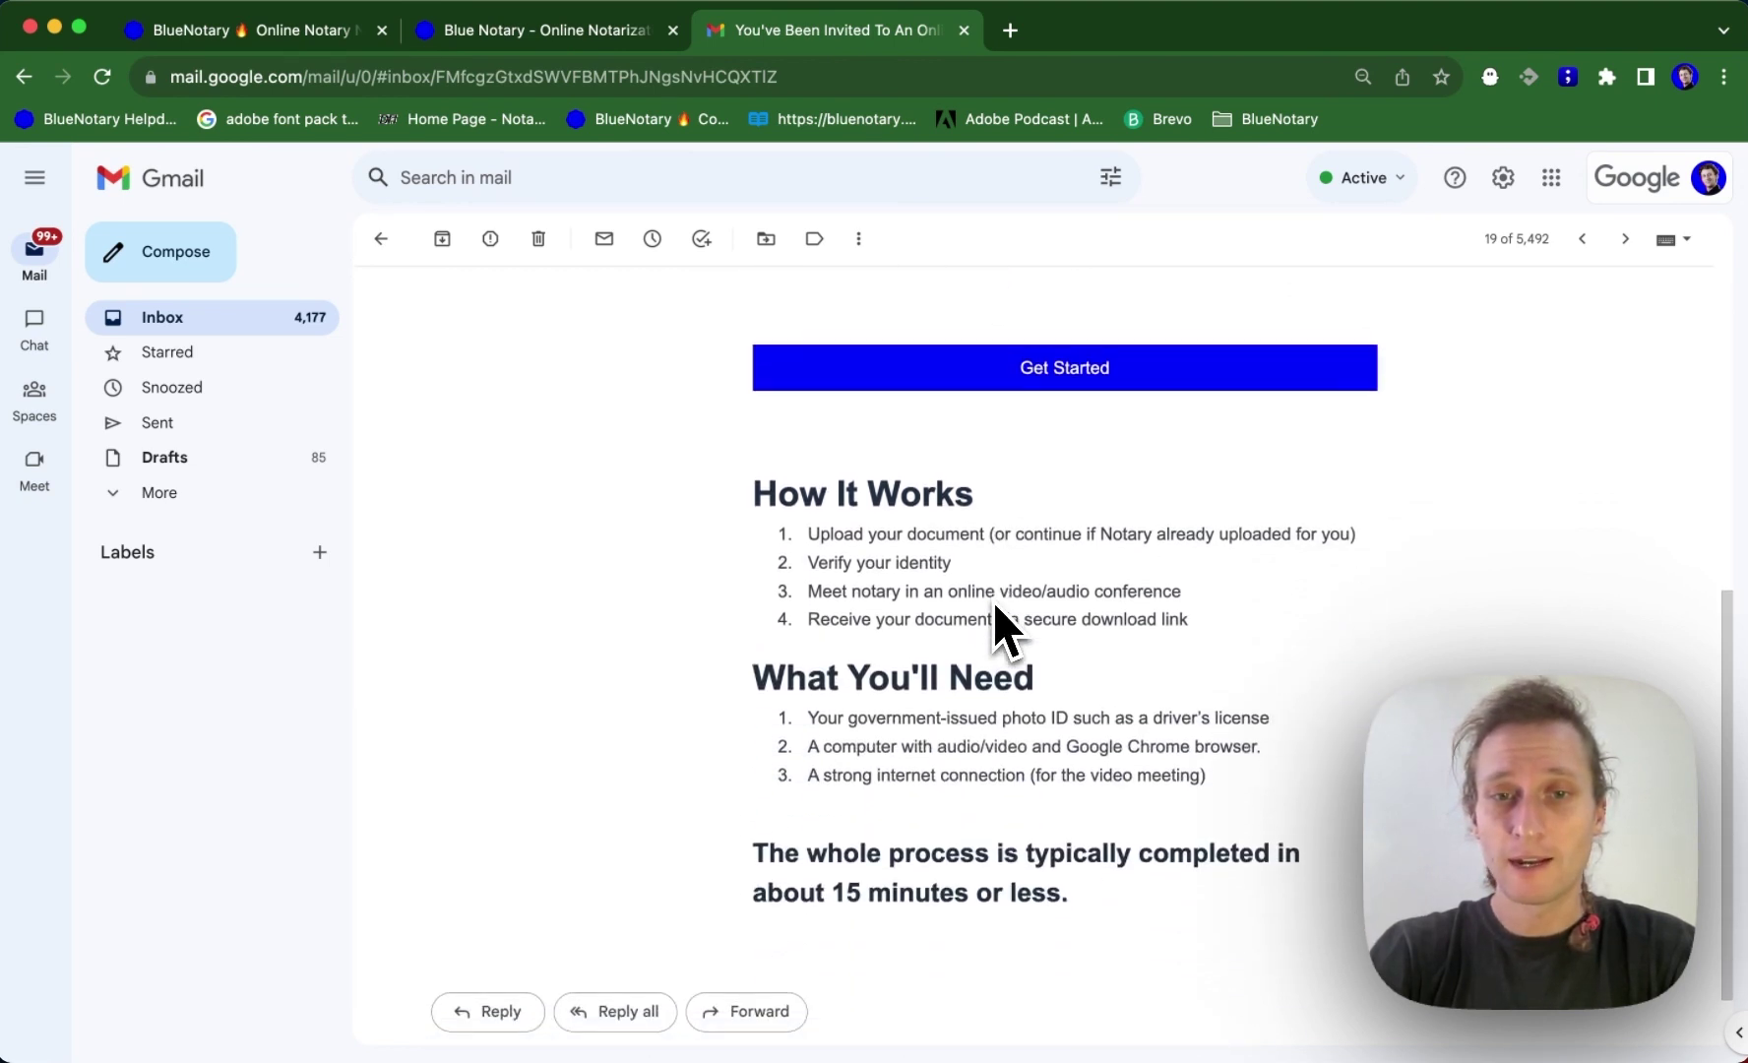
scroll(764, 620, "up", 1)
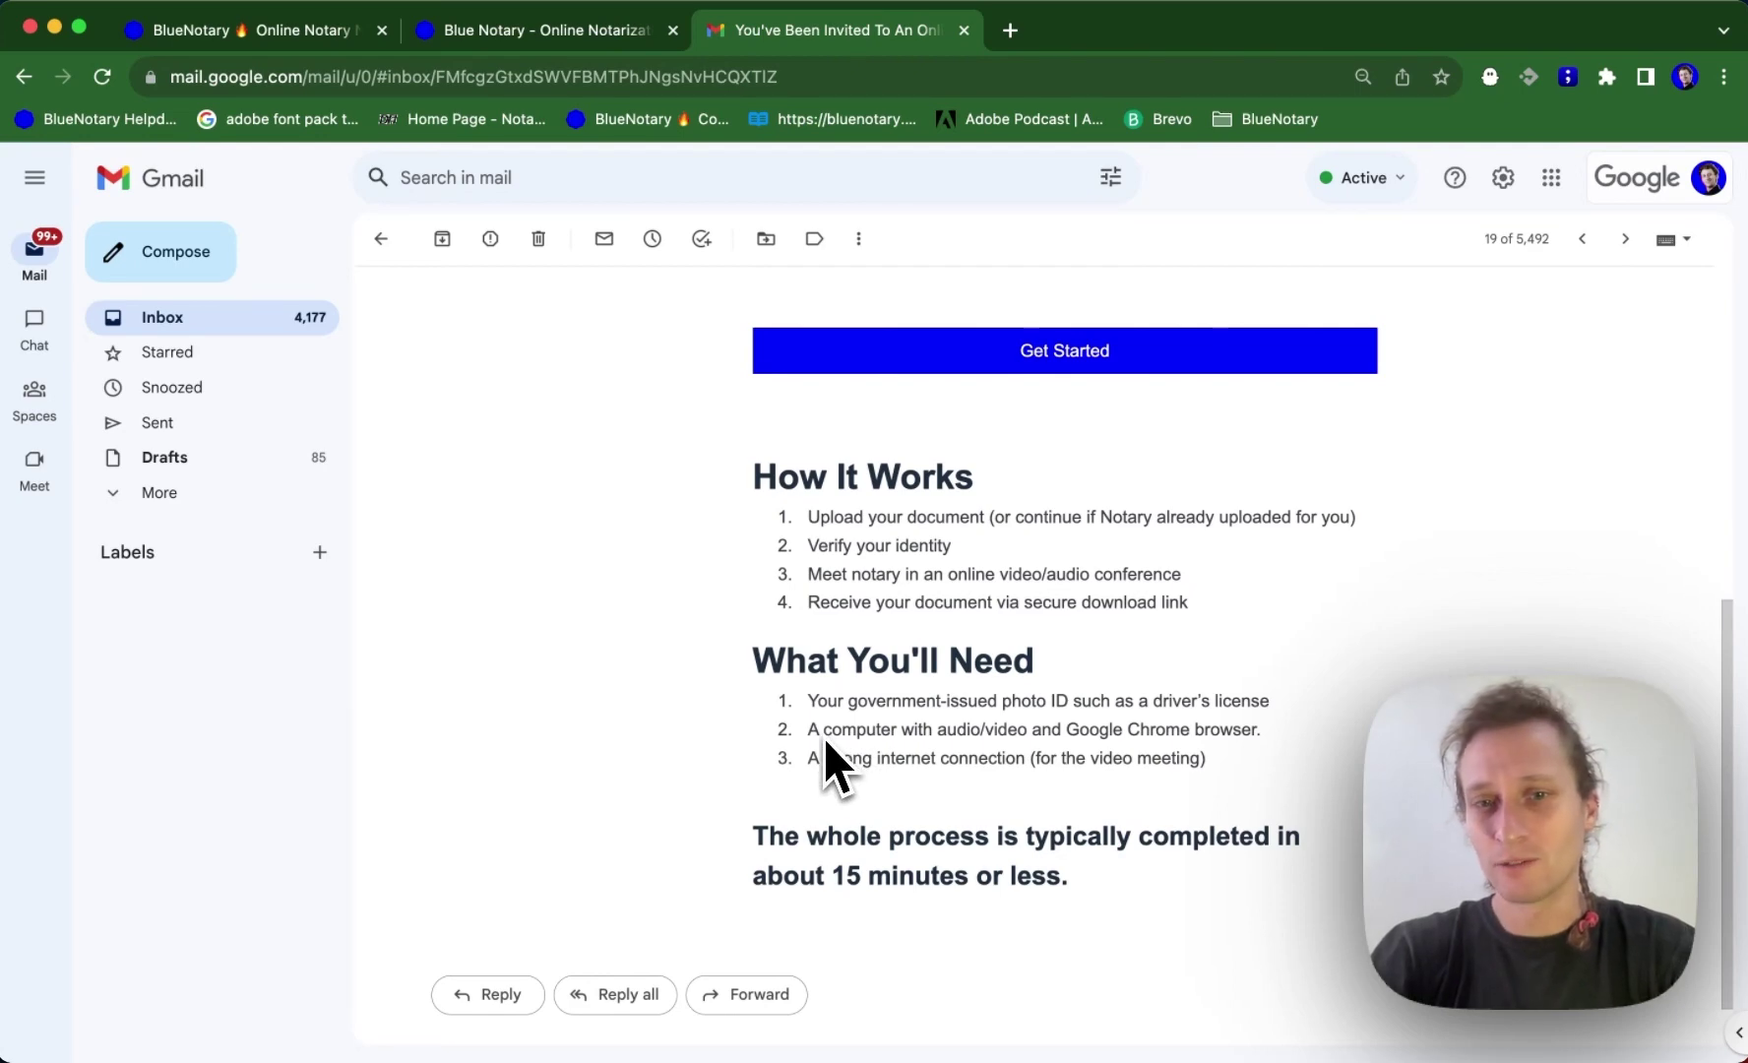
scroll(793, 735, "up", 5)
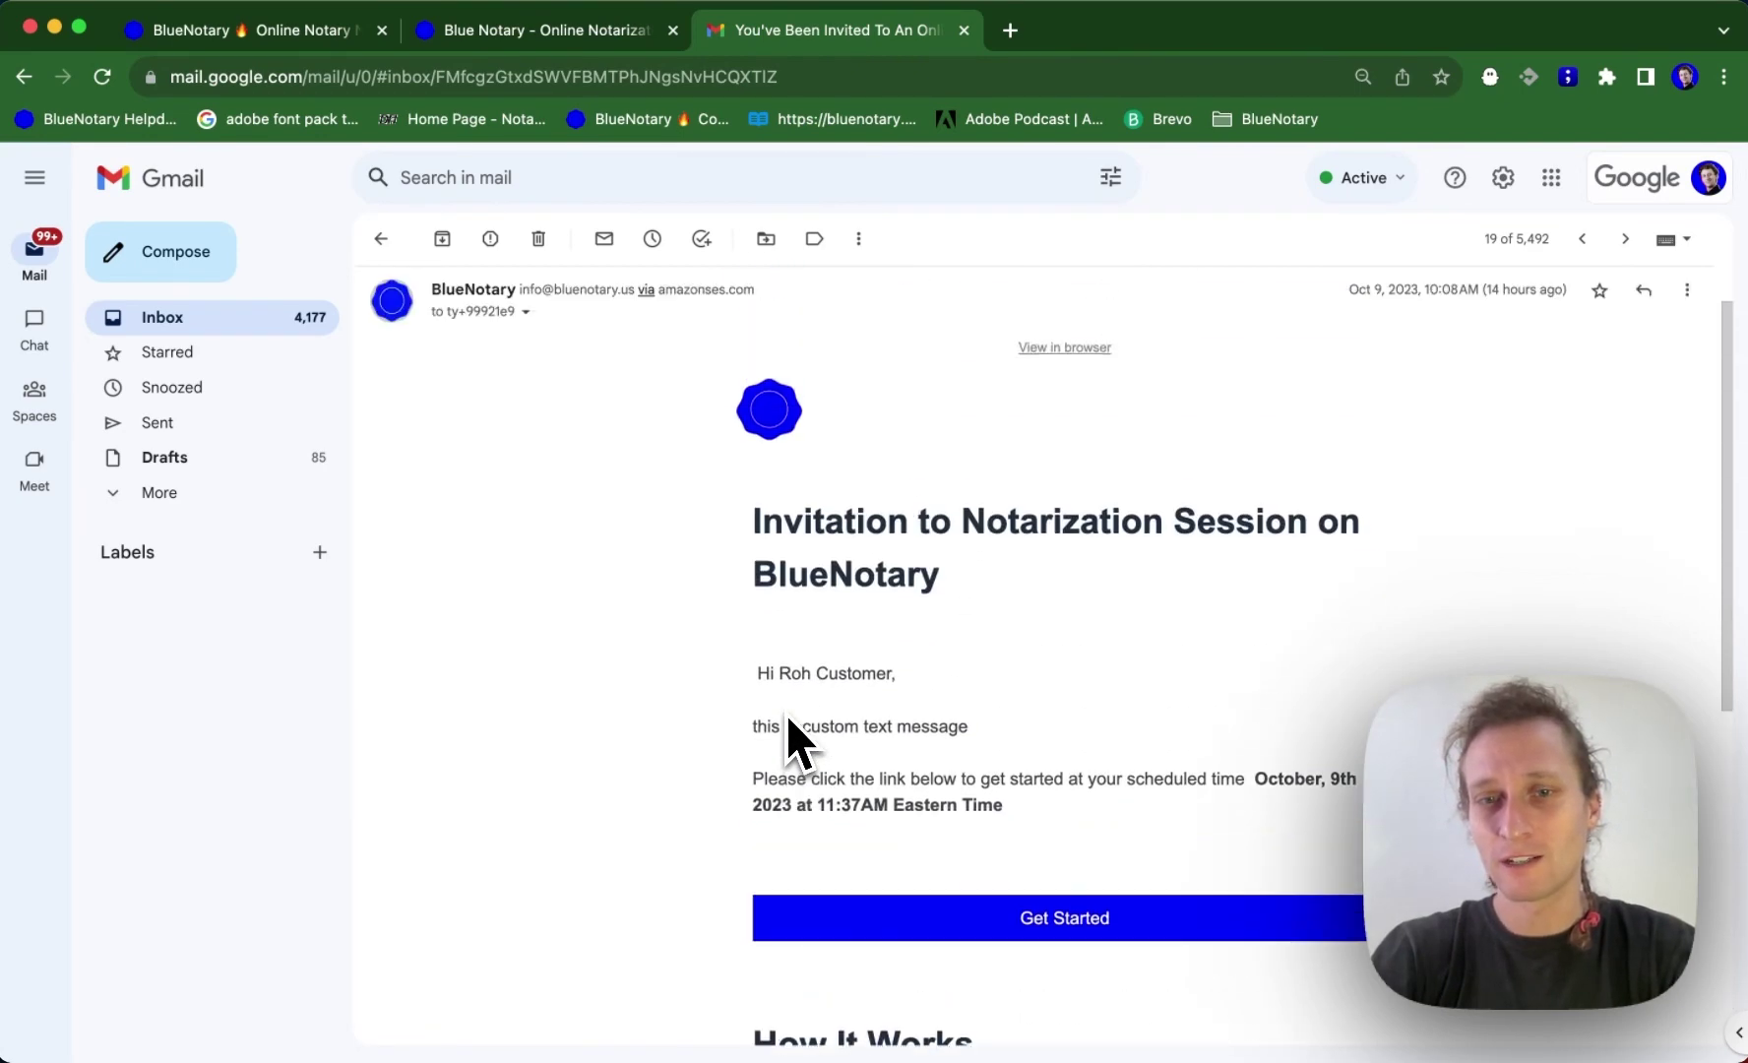